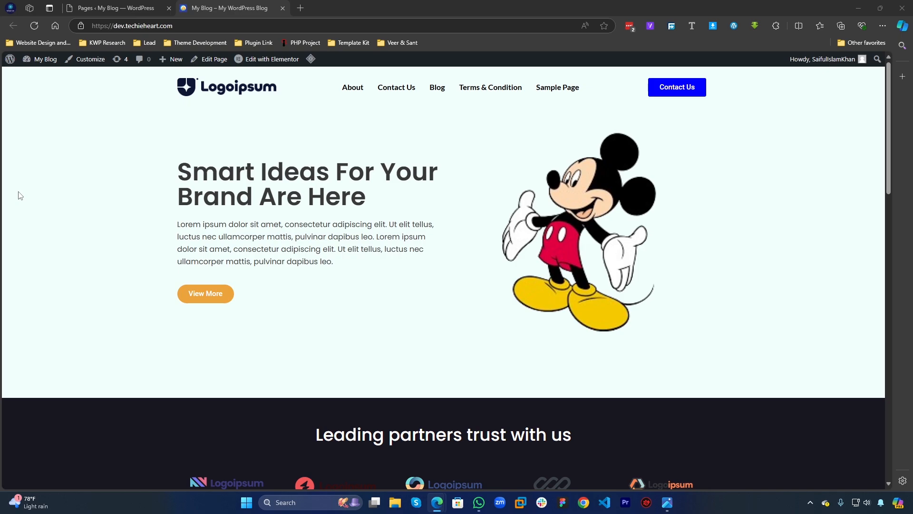
Step: Open the website's home page for editing in Elementor
{"action": "scroll", "coordinate": [426, 269], "scroll_direction": "down", "scroll_amount": 2}
{"action": "scroll", "coordinate": [426, 267], "scroll_direction": "up", "scroll_amount": 1}
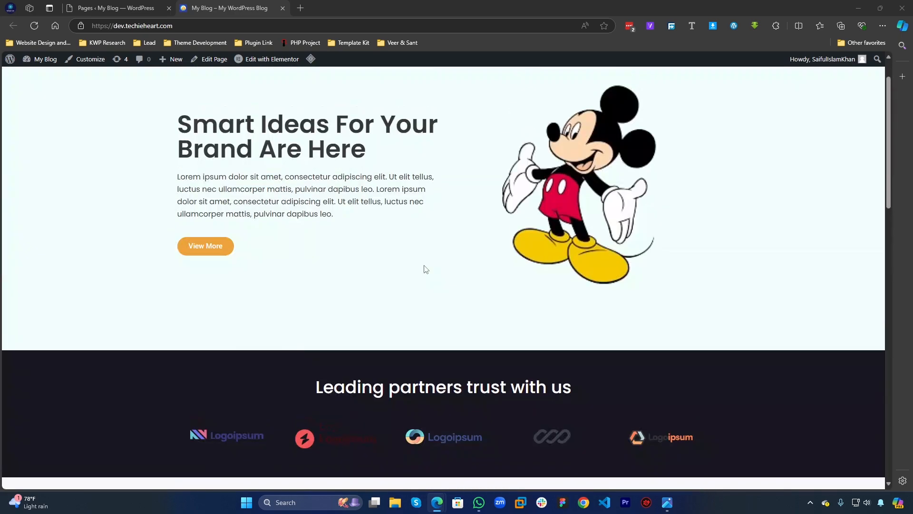
{"action": "scroll", "coordinate": [426, 267], "scroll_direction": "up", "scroll_amount": 1}
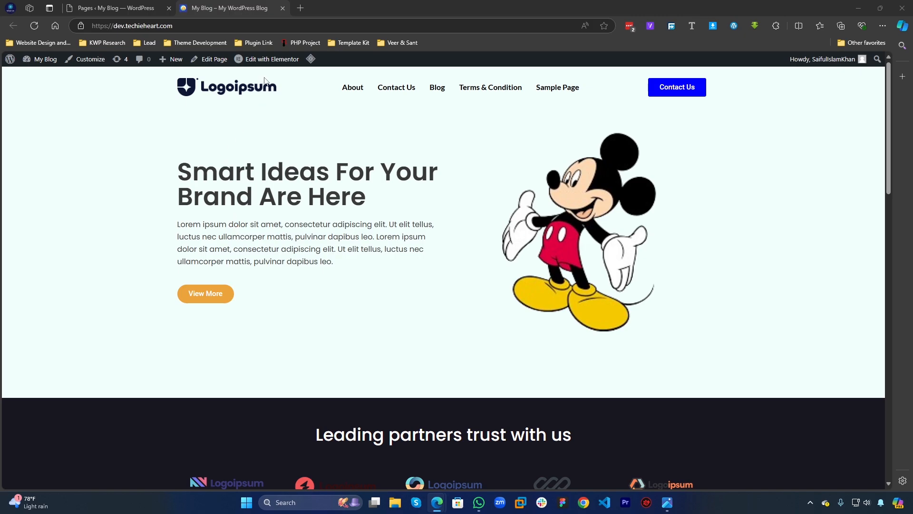
{"action": "left_click", "coordinate": [269, 59]}
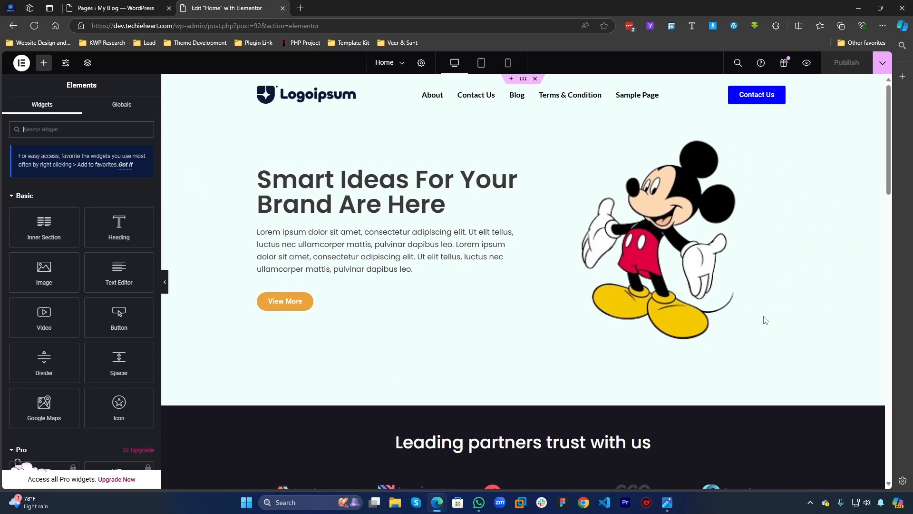
Step: Add a new single-column section between the service cards and the footer
{"action": "scroll", "coordinate": [764, 317], "scroll_direction": "down", "scroll_amount": 15}
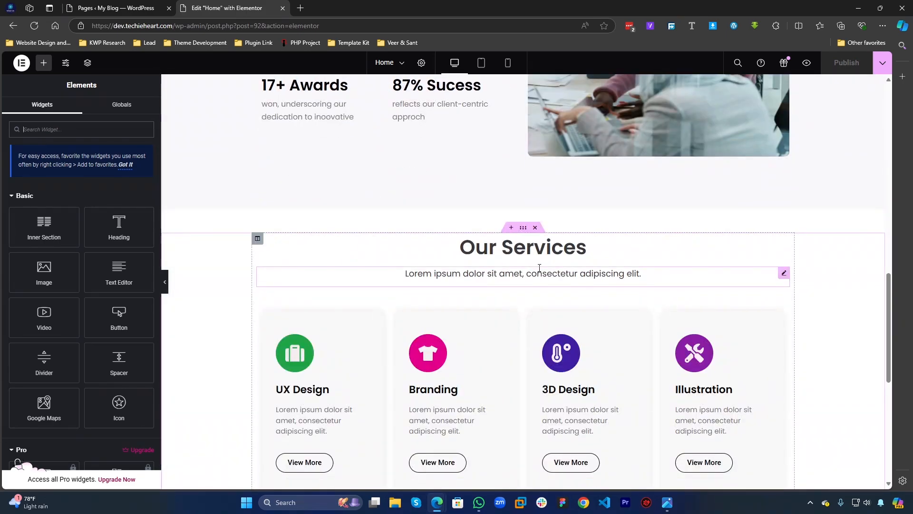
{"action": "scroll", "coordinate": [552, 304], "scroll_direction": "down", "scroll_amount": 8}
{"action": "scroll", "coordinate": [543, 322], "scroll_direction": "up", "scroll_amount": 6}
{"action": "scroll", "coordinate": [532, 326], "scroll_direction": "down", "scroll_amount": 6}
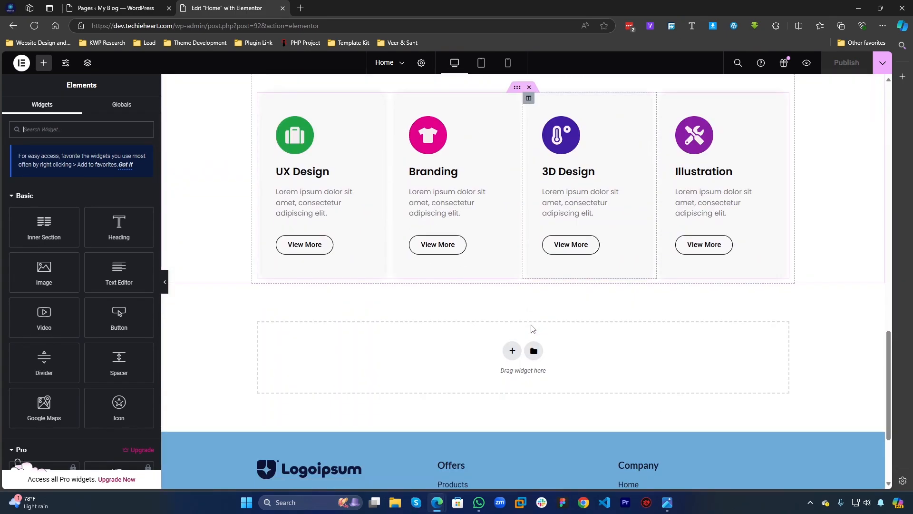
{"action": "scroll", "coordinate": [479, 275], "scroll_direction": "up", "scroll_amount": 2}
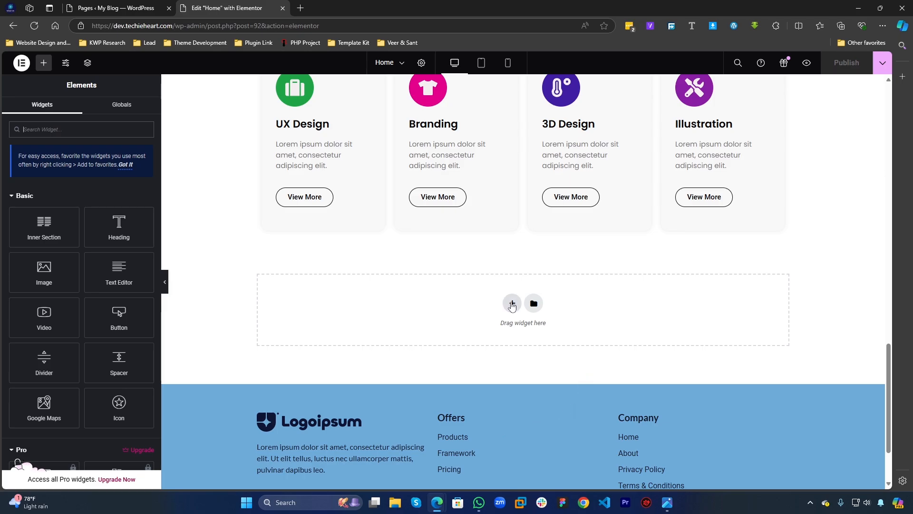
{"action": "left_click", "coordinate": [511, 304]}
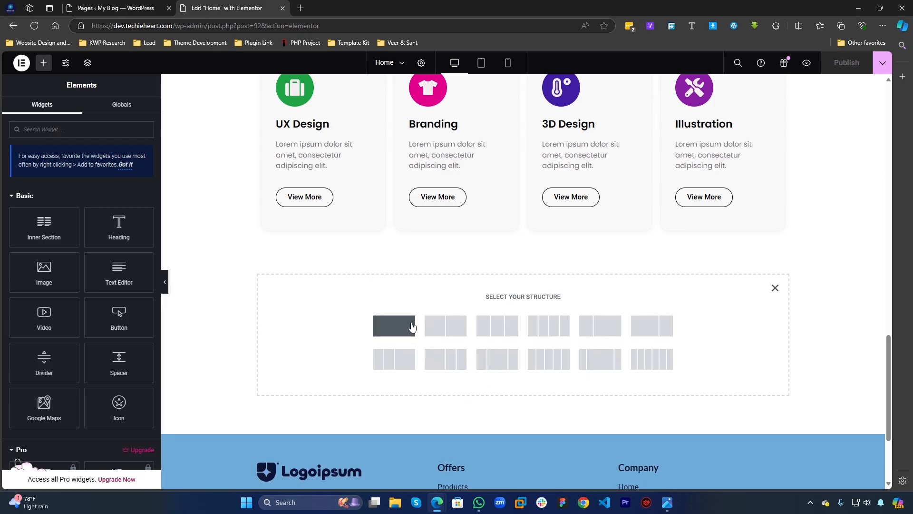
{"action": "left_click", "coordinate": [394, 326]}
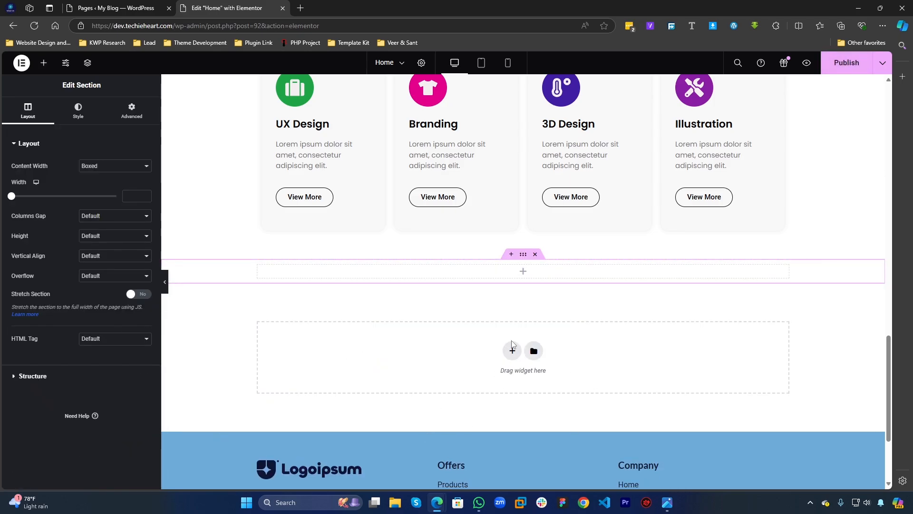
Step: Copy the "Our Services" heading and paste it into the new empty section
{"action": "scroll", "coordinate": [218, 347], "scroll_direction": "up", "scroll_amount": 2}
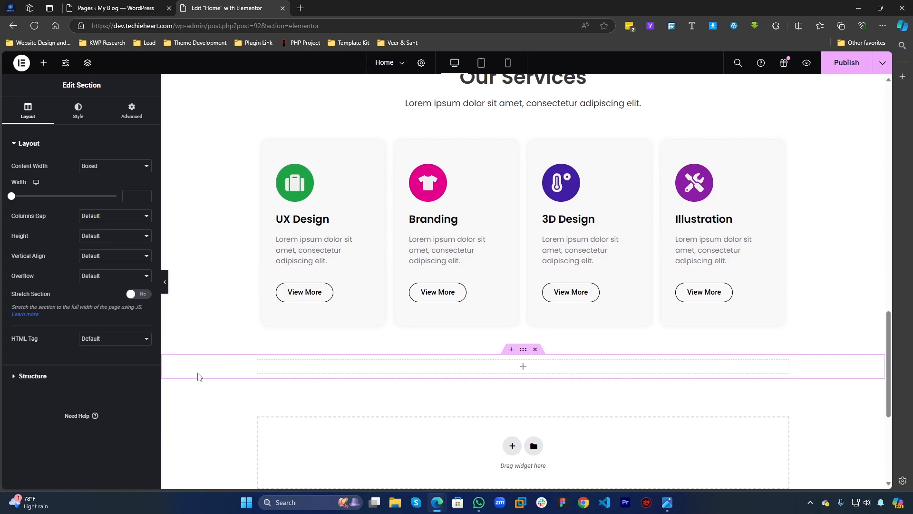
{"action": "scroll", "coordinate": [523, 227], "scroll_direction": "up", "scroll_amount": 3}
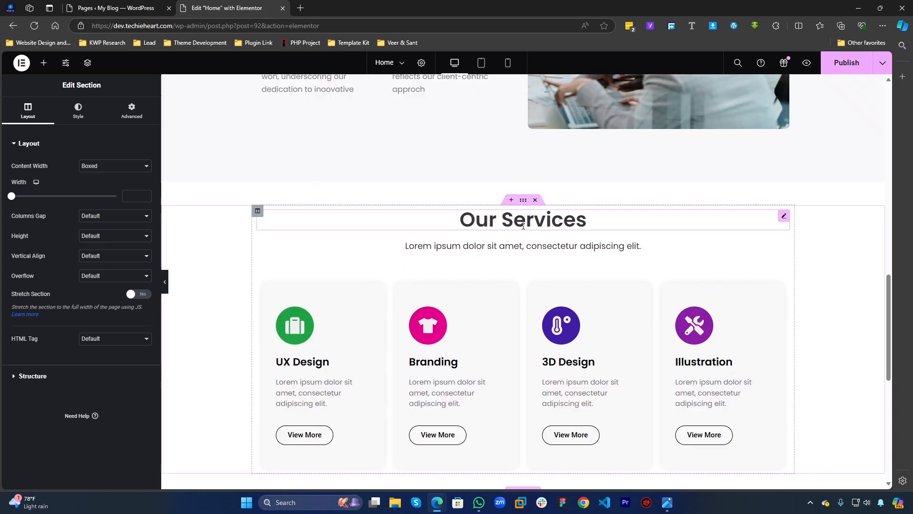
{"action": "right_click", "coordinate": [528, 221]}
{"action": "left_click", "coordinate": [540, 267]}
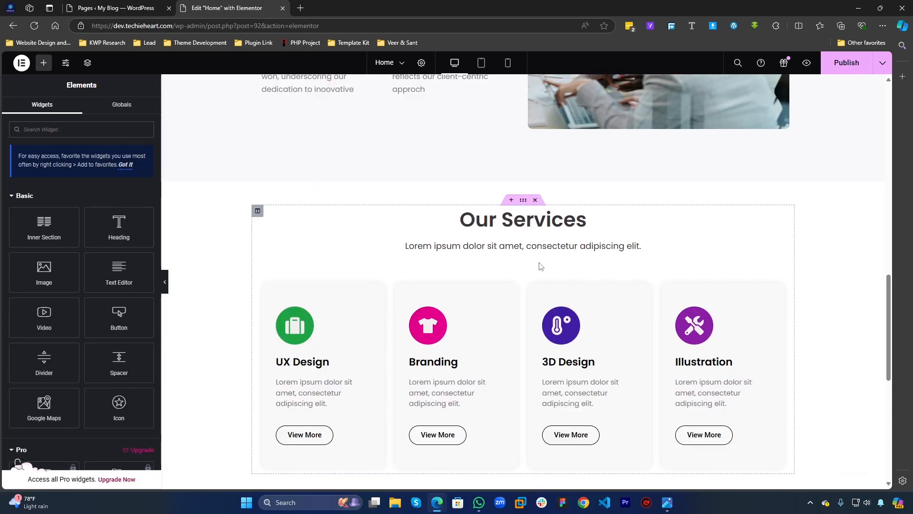
{"action": "scroll", "coordinate": [540, 263], "scroll_direction": "down", "scroll_amount": 2}
{"action": "scroll", "coordinate": [539, 263], "scroll_direction": "down", "scroll_amount": 4}
{"action": "scroll", "coordinate": [463, 244], "scroll_direction": "up", "scroll_amount": 5}
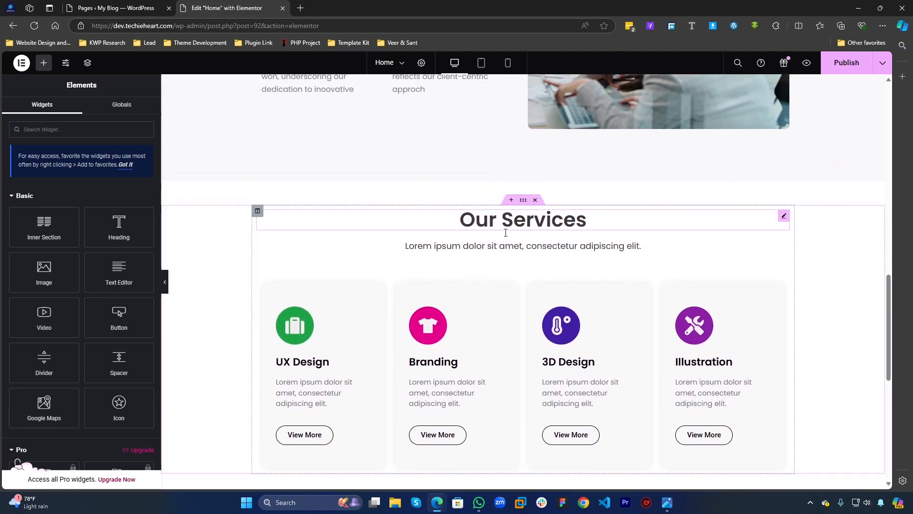
{"action": "scroll", "coordinate": [506, 232], "scroll_direction": "down", "scroll_amount": 4}
{"action": "right_click", "coordinate": [464, 318]}
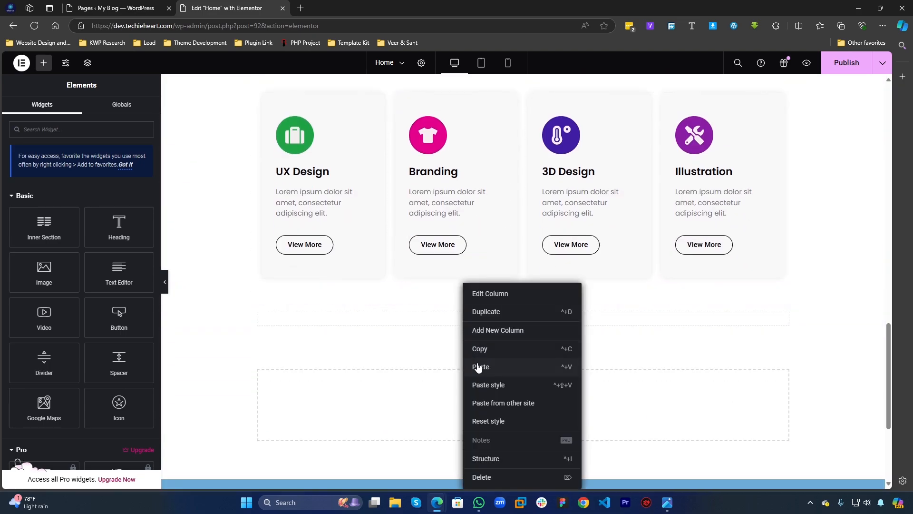
{"action": "left_click", "coordinate": [479, 367]}
Step: Copy the description text under the original "Our Services" heading and paste it below the duplicated heading
{"action": "scroll", "coordinate": [532, 397], "scroll_direction": "up", "scroll_amount": 3}
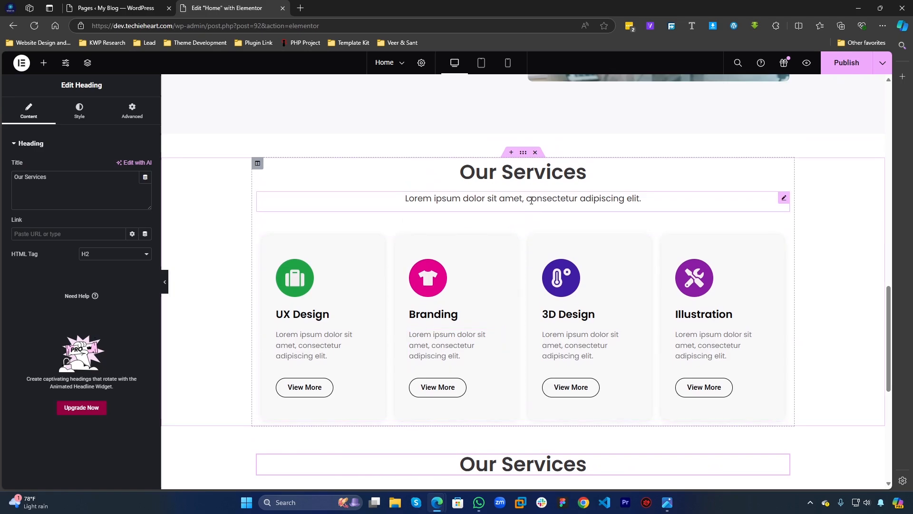
{"action": "right_click", "coordinate": [541, 221]}
{"action": "scroll", "coordinate": [560, 252], "scroll_direction": "down", "scroll_amount": 4}
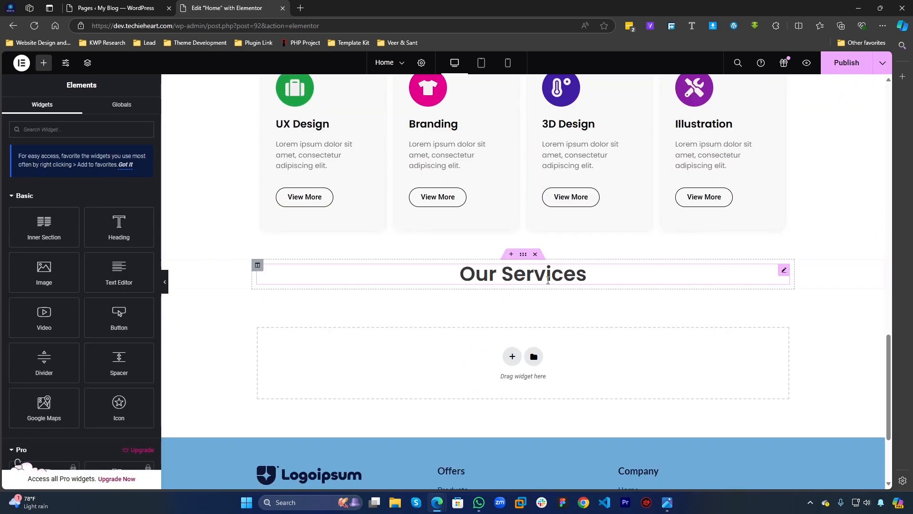
{"action": "right_click", "coordinate": [547, 275]}
{"action": "left_click", "coordinate": [572, 331]}
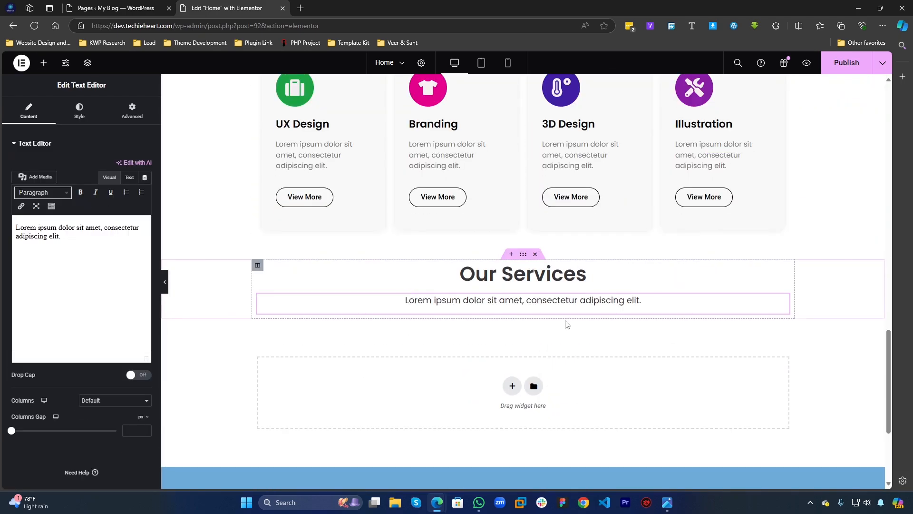
Step: Examine the existing partners, "Our Journey" and "Our Services" sections above the new section
{"action": "scroll", "coordinate": [381, 332], "scroll_direction": "up", "scroll_amount": 3}
{"action": "scroll", "coordinate": [461, 281], "scroll_direction": "up", "scroll_amount": 5}
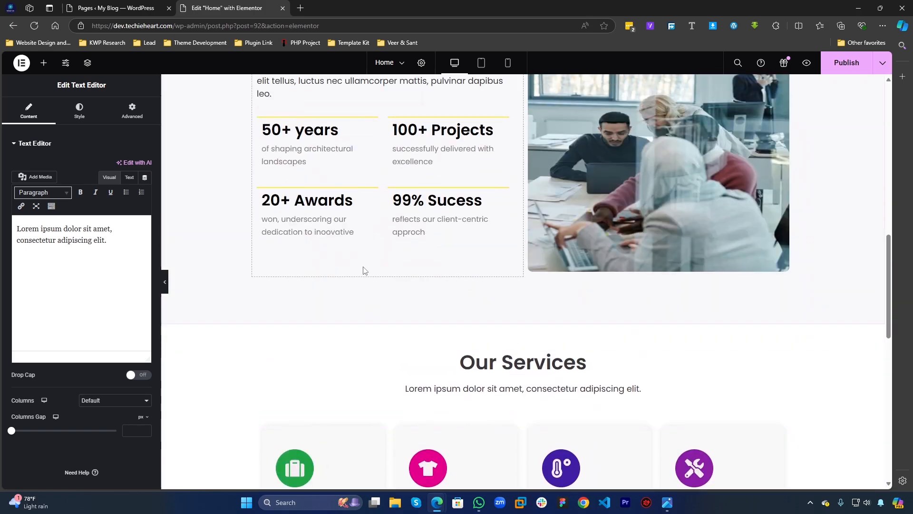
{"action": "scroll", "coordinate": [402, 235], "scroll_direction": "down", "scroll_amount": 4}
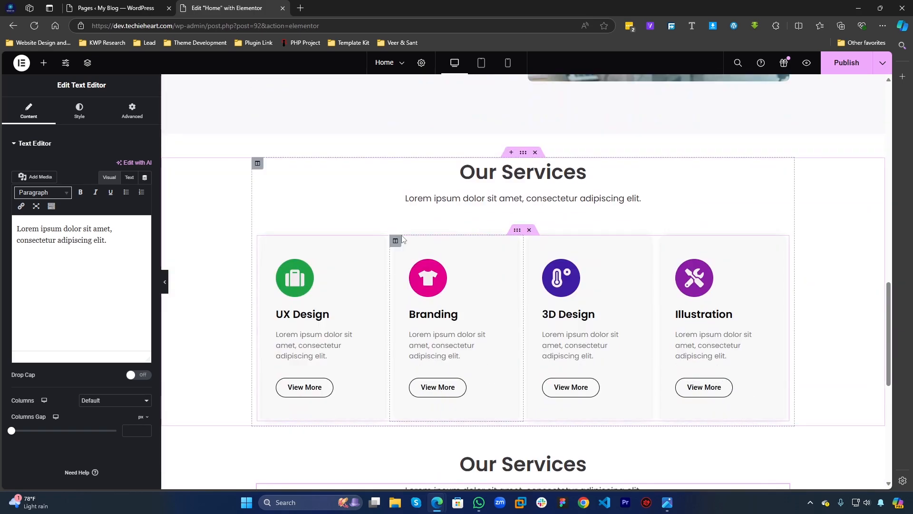
{"action": "scroll", "coordinate": [404, 238], "scroll_direction": "up", "scroll_amount": 2}
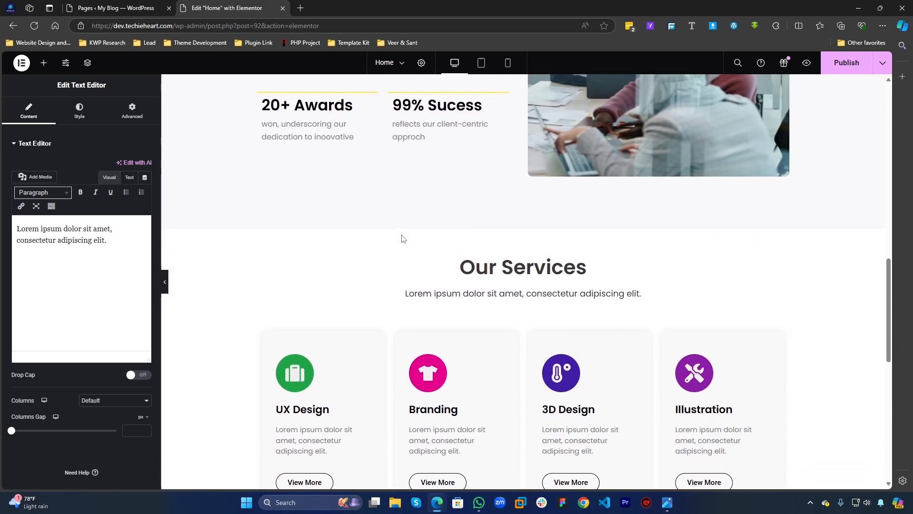
{"action": "scroll", "coordinate": [558, 198], "scroll_direction": "up", "scroll_amount": 5}
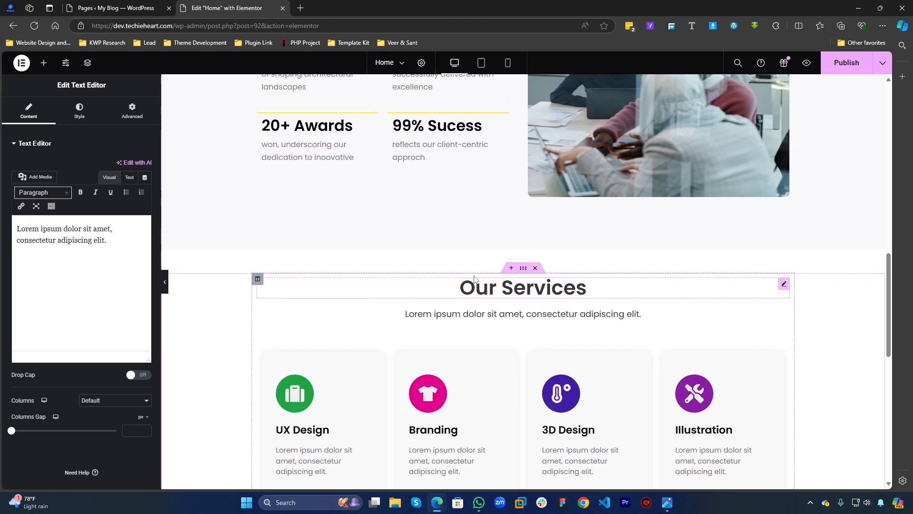
{"action": "scroll", "coordinate": [257, 218], "scroll_direction": "up", "scroll_amount": 3}
{"action": "scroll", "coordinate": [340, 301], "scroll_direction": "down", "scroll_amount": 1}
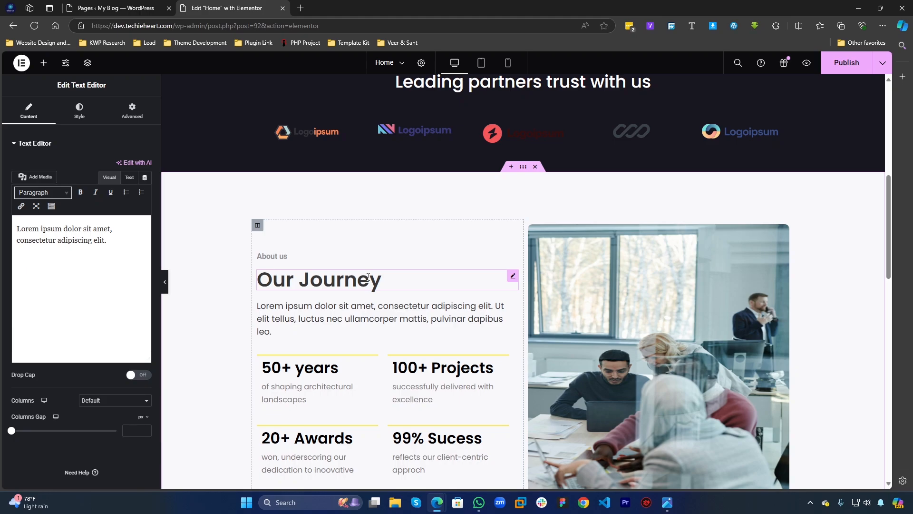
{"action": "scroll", "coordinate": [437, 373], "scroll_direction": "down", "scroll_amount": 3}
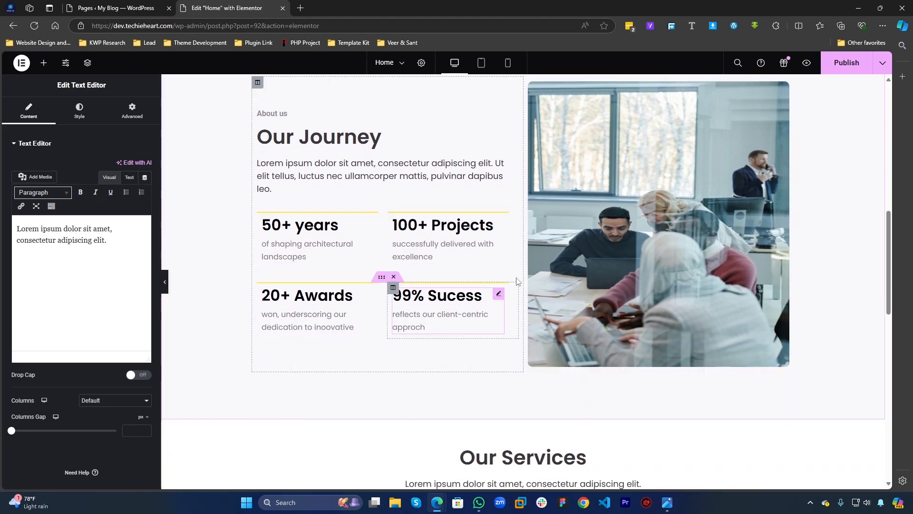
{"action": "scroll", "coordinate": [459, 325], "scroll_direction": "down", "scroll_amount": 4}
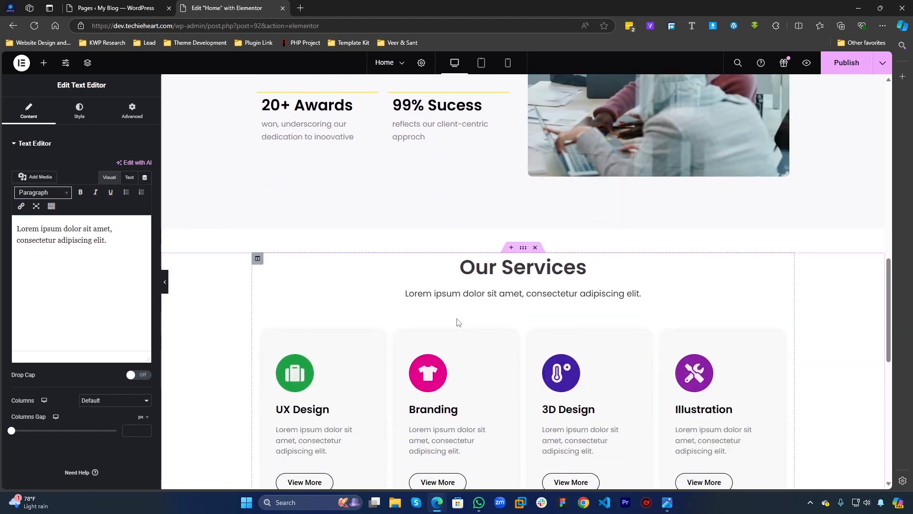
{"action": "scroll", "coordinate": [459, 323], "scroll_direction": "down", "scroll_amount": 3}
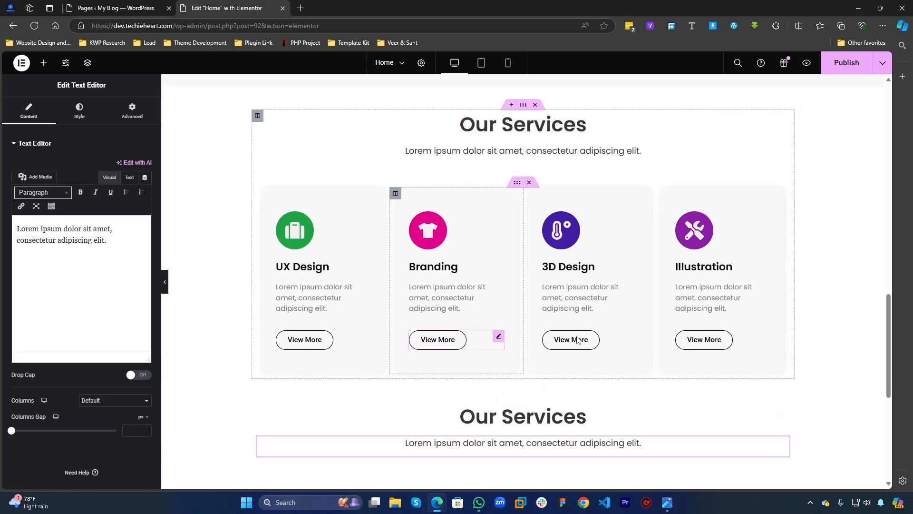
Step: Change the title of the duplicated heading in the new section to "What our customer Says!"
{"action": "scroll", "coordinate": [555, 397], "scroll_direction": "down", "scroll_amount": 2}
{"action": "scroll", "coordinate": [558, 399], "scroll_direction": "up", "scroll_amount": 1}
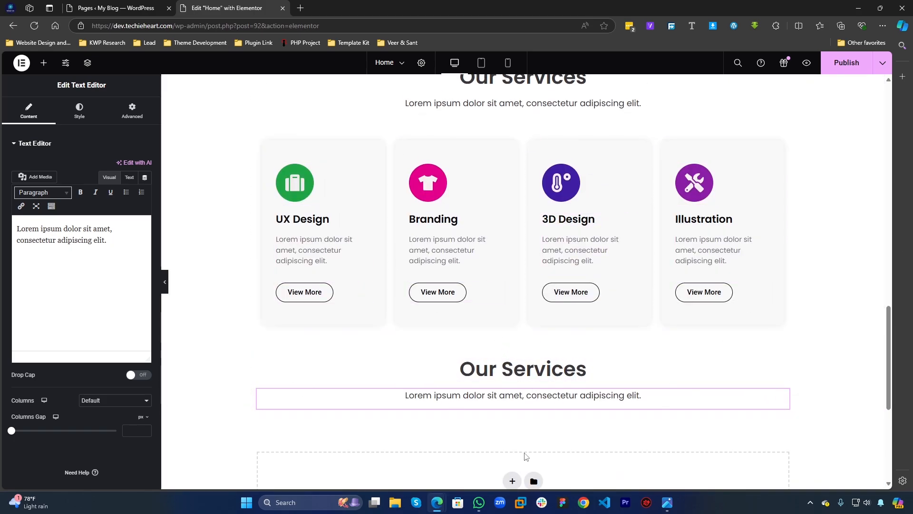
{"action": "left_click", "coordinate": [566, 372]}
{"action": "left_click", "coordinate": [104, 186]}
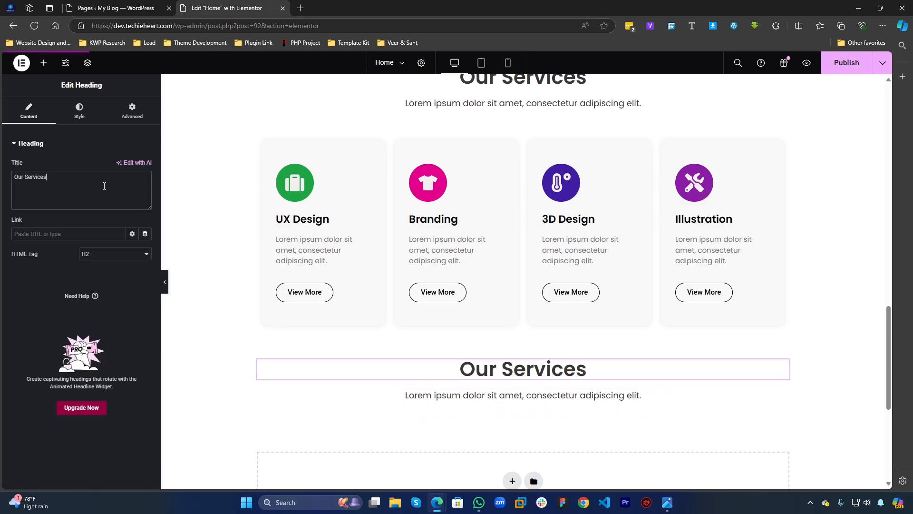
{"action": "key", "text": "BackSpace"}
{"action": "key", "text": "BackSpace"}
{"action": "key", "text": "BackSpace"}
{"action": "key", "text": "BackSpace"}
{"action": "key", "text": "BackSpace"}
{"action": "key", "text": "BackSpace"}
{"action": "key", "text": "BackSpace"}
{"action": "key", "text": "BackSpace"}
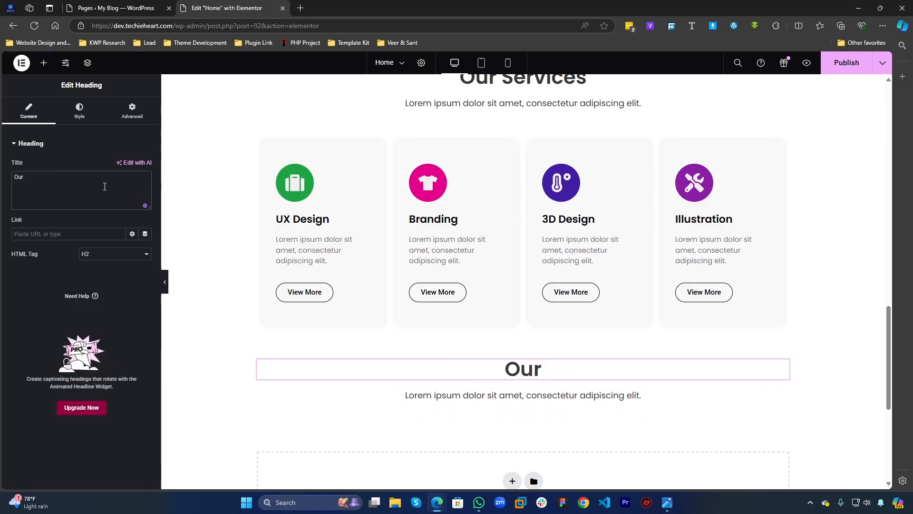
{"action": "key", "text": "BackSpace"}
{"action": "key", "text": "BackSpace"}
{"action": "key", "text": "BackSpace"}
{"action": "key", "text": "BackSpace"}
{"action": "type", "text": "What our "}
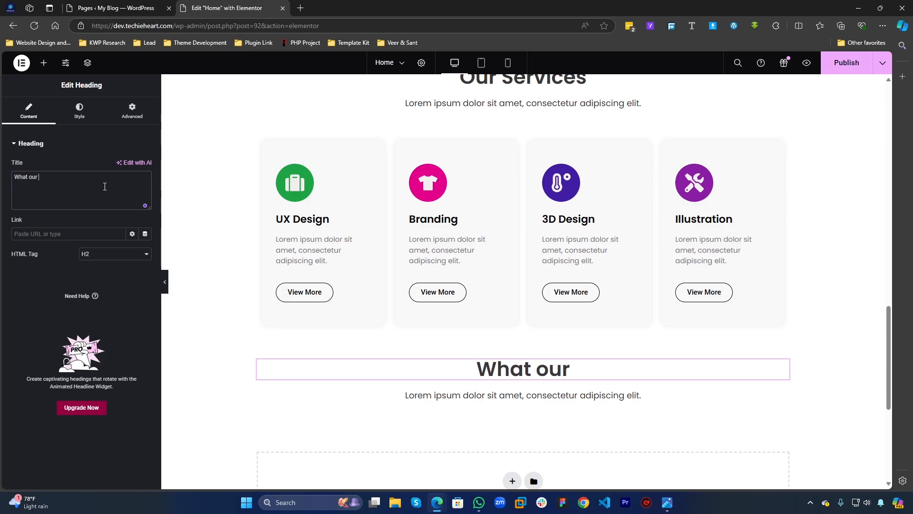
{"action": "type", "text": "customer"}
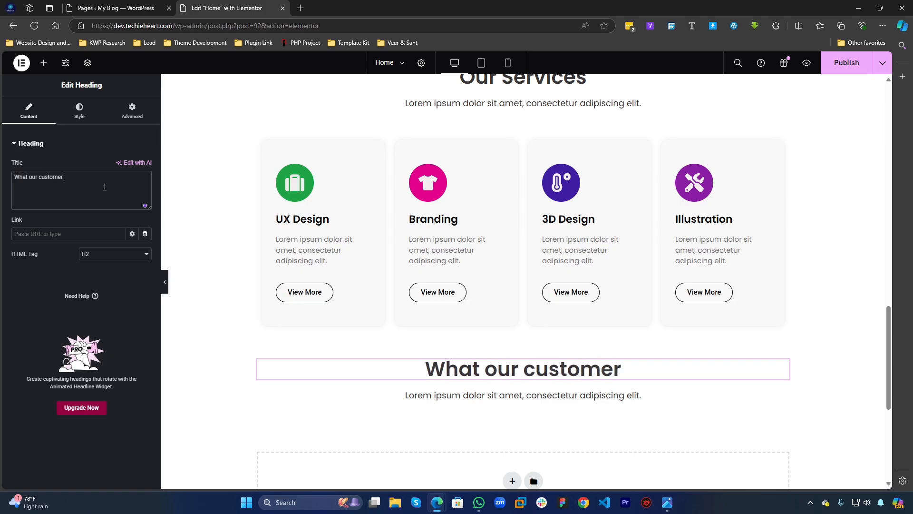
{"action": "type", "text": " Say"}
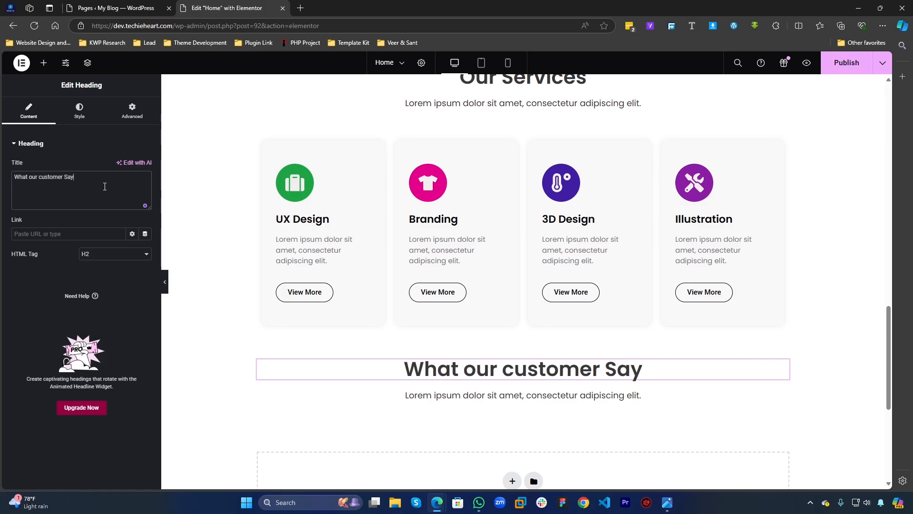
{"action": "type", "text": "s!"}
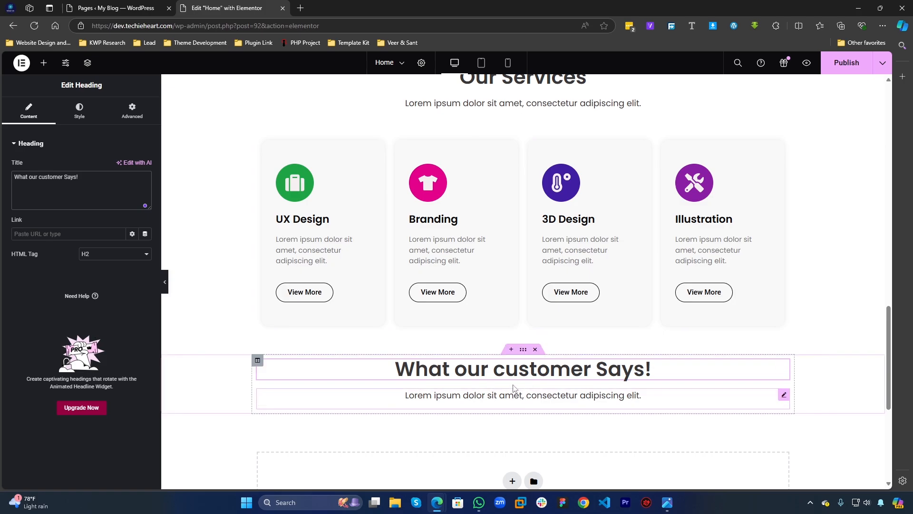
Step: Insert an inner section below the "What our customer Says!" description and add a third column to it
{"action": "left_click", "coordinate": [44, 64]}
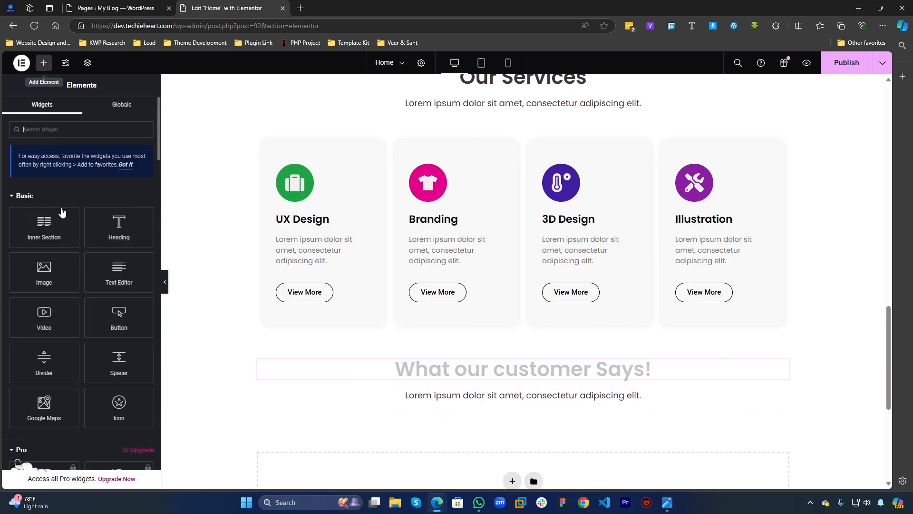
{"action": "left_click_drag", "start_coordinate": [45, 226], "coordinate": [412, 407]}
{"action": "scroll", "coordinate": [300, 338], "scroll_direction": "down", "scroll_amount": 2}
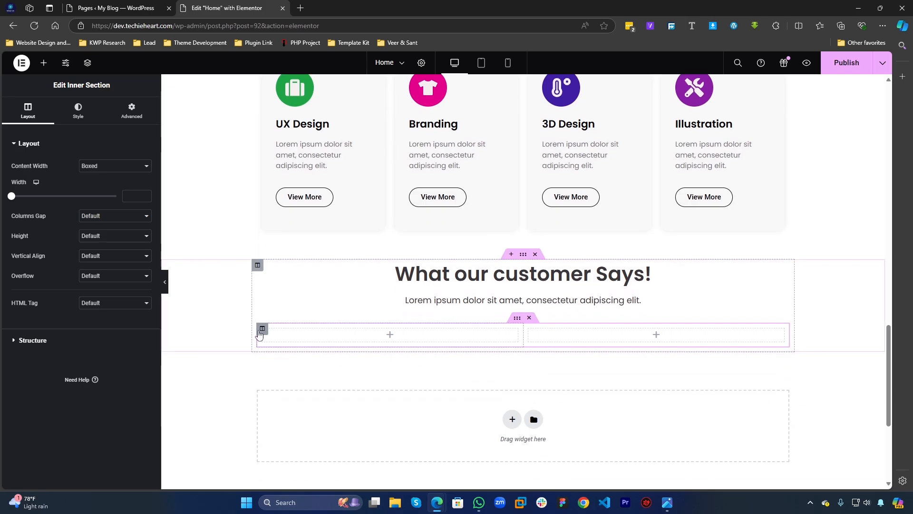
{"action": "right_click", "coordinate": [261, 331]}
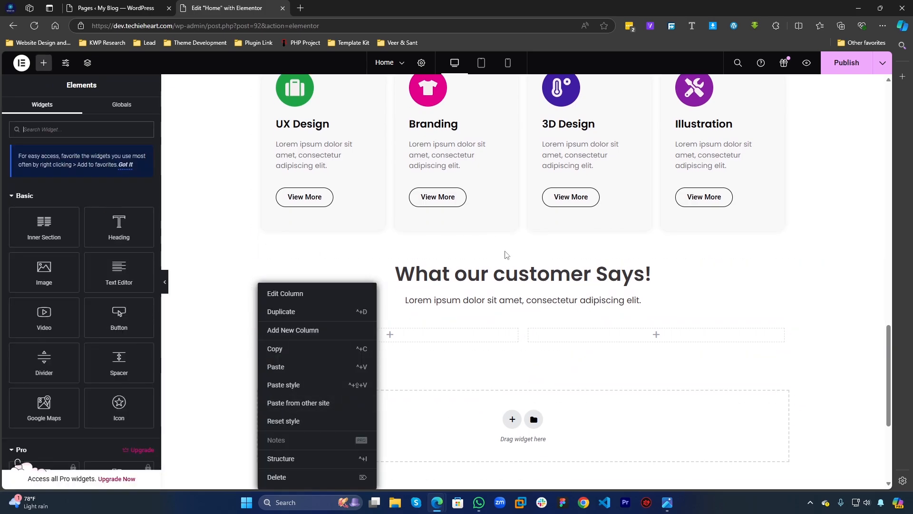
{"action": "left_click", "coordinate": [310, 336]}
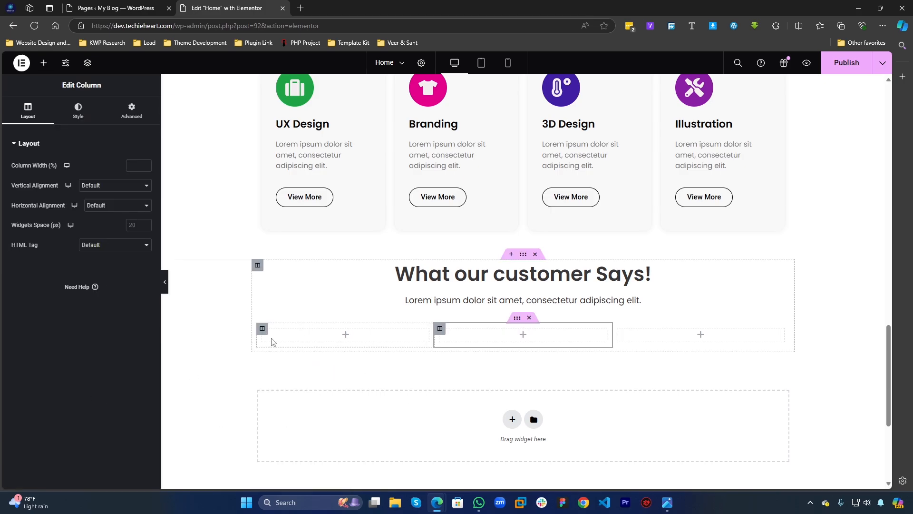
Step: Add a Testimonial widget to the first column of the inner section under "What our customer Says!"
{"action": "left_click", "coordinate": [44, 68]}
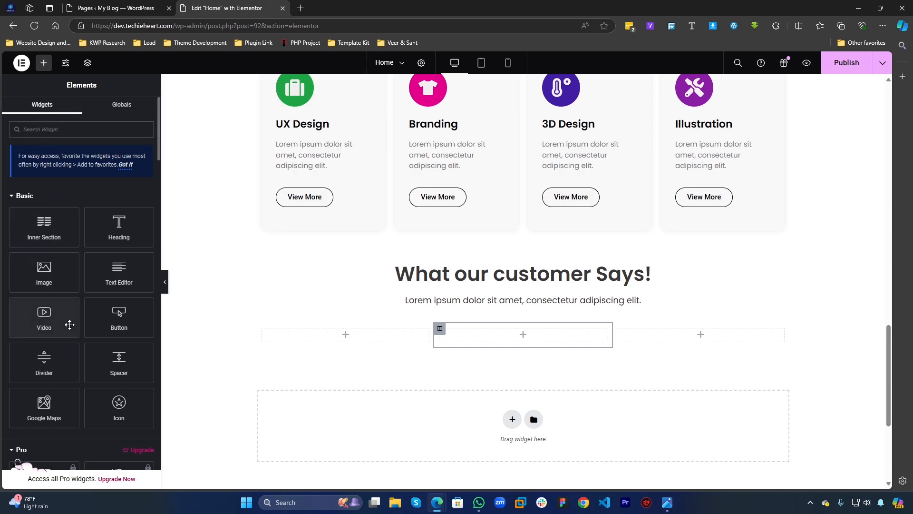
{"action": "scroll", "coordinate": [69, 325], "scroll_direction": "down", "scroll_amount": 2}
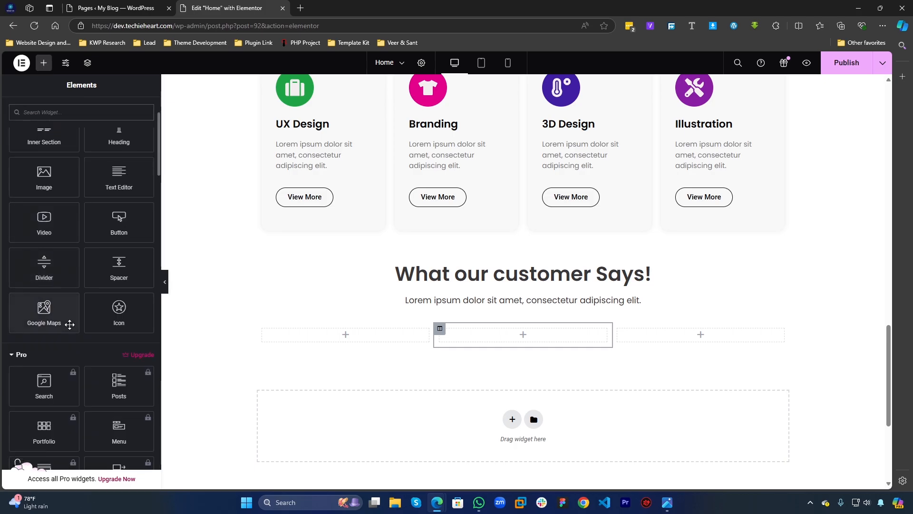
{"action": "left_click", "coordinate": [11, 354]}
{"action": "scroll", "coordinate": [75, 369], "scroll_direction": "down", "scroll_amount": 2}
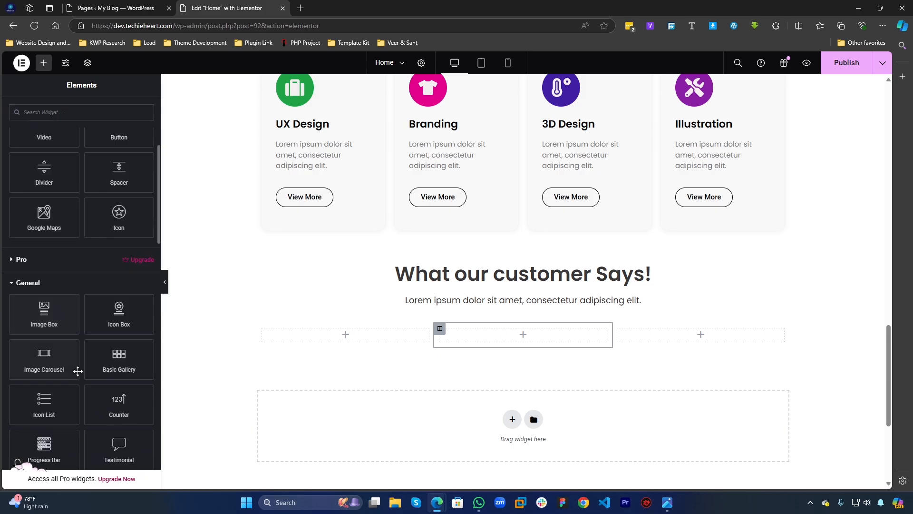
{"action": "scroll", "coordinate": [77, 371], "scroll_direction": "down", "scroll_amount": 1}
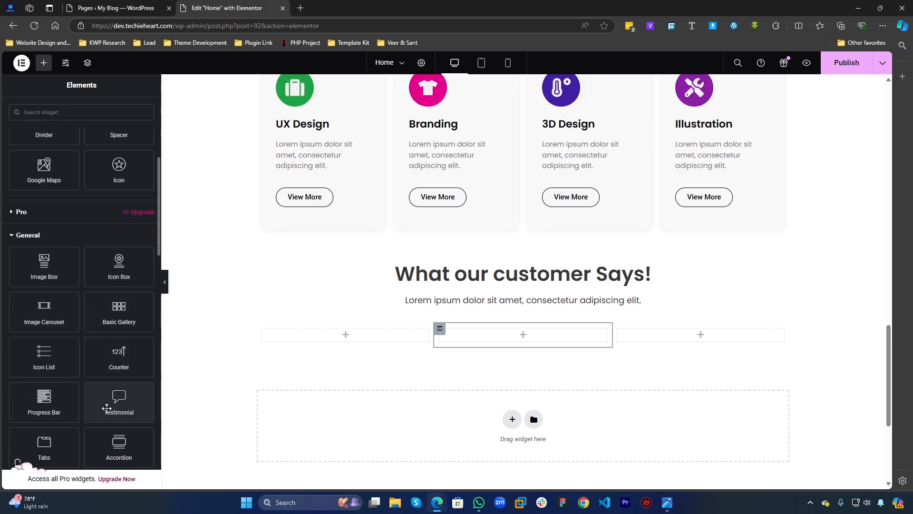
{"action": "left_click_drag", "start_coordinate": [119, 401], "coordinate": [354, 350]}
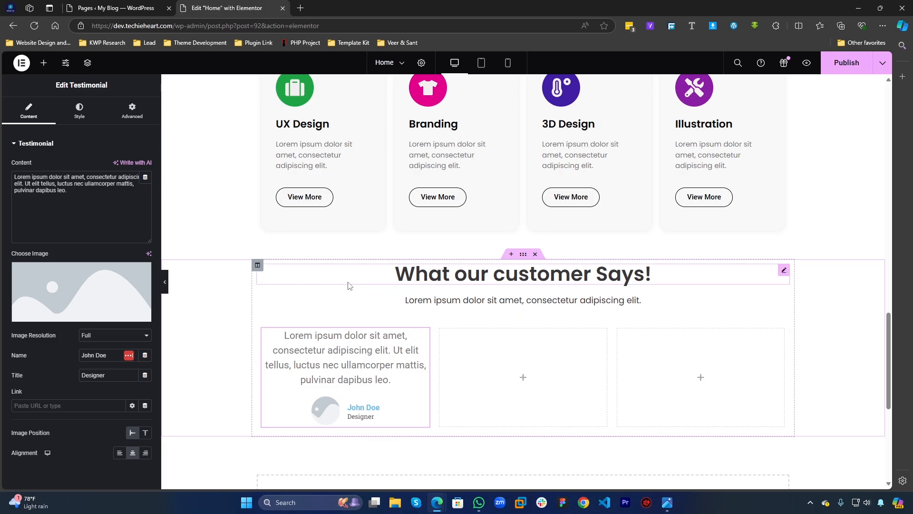
{"action": "scroll", "coordinate": [333, 266], "scroll_direction": "up", "scroll_amount": 2}
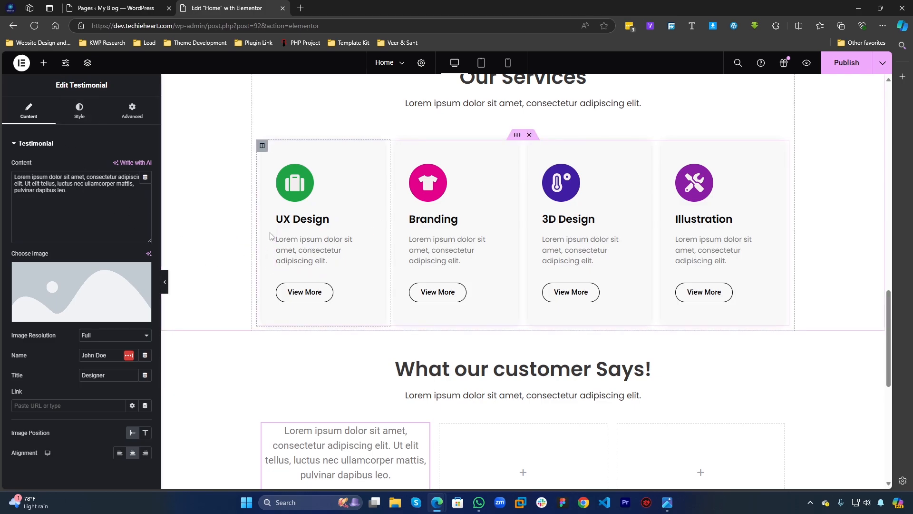
{"action": "left_click", "coordinate": [42, 64]}
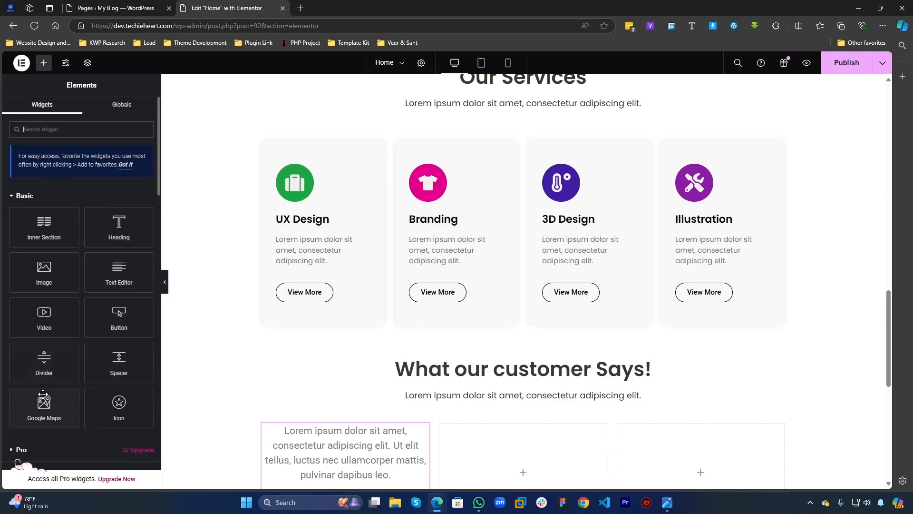
{"action": "scroll", "coordinate": [76, 230], "scroll_direction": "down", "scroll_amount": 2}
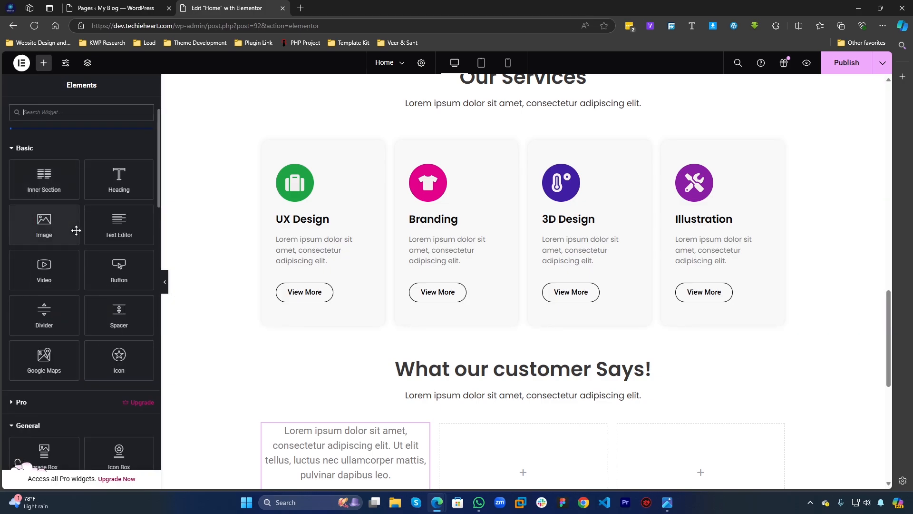
{"action": "left_click_drag", "start_coordinate": [119, 406], "coordinate": [321, 328]}
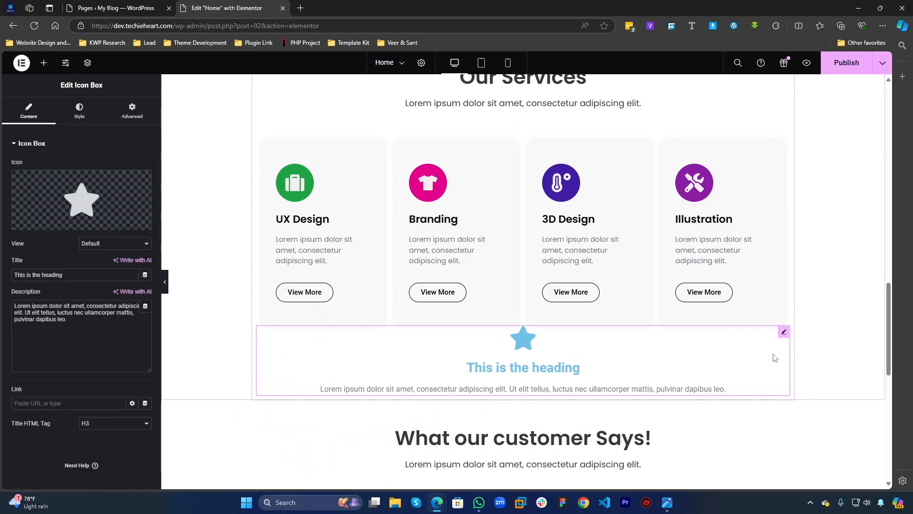
{"action": "right_click", "coordinate": [787, 334]}
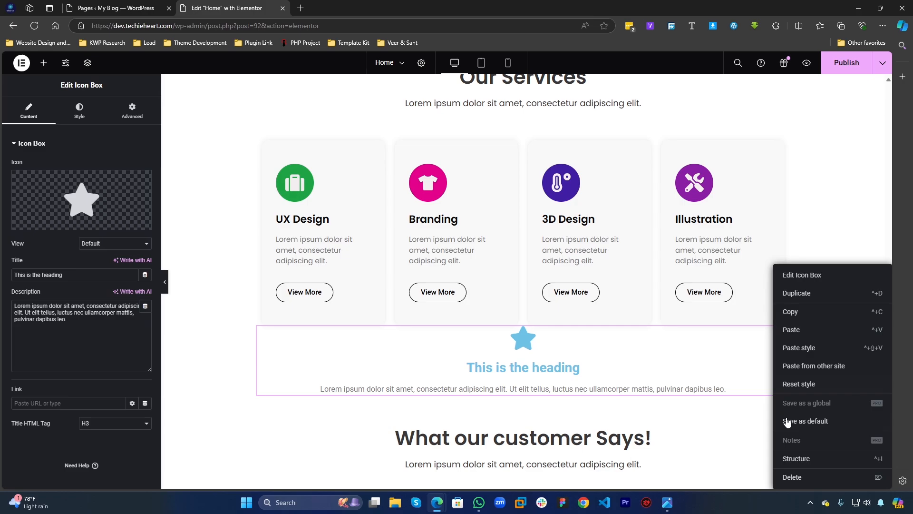
{"action": "left_click", "coordinate": [791, 479]}
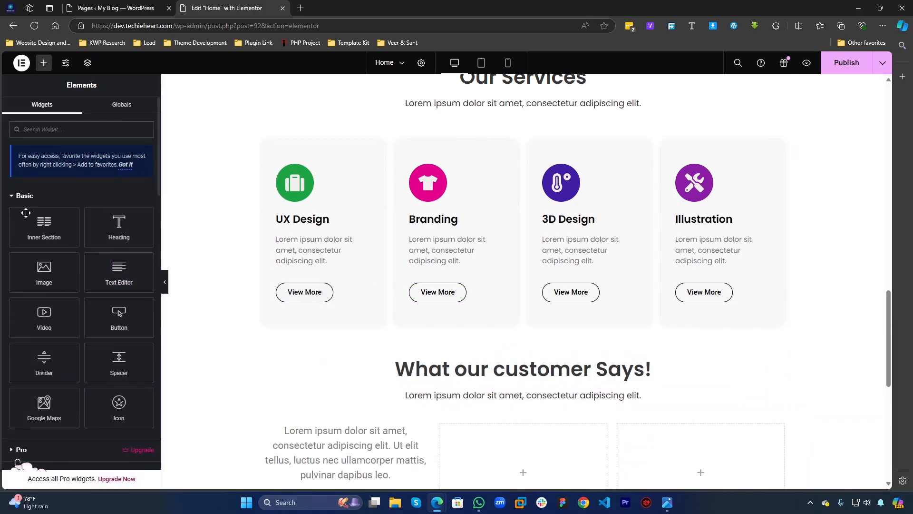
Step: Insert an inner section below the "Our Services" cards and duplicate its first column until it has four columns
{"action": "left_click_drag", "start_coordinate": [43, 224], "coordinate": [532, 328]}
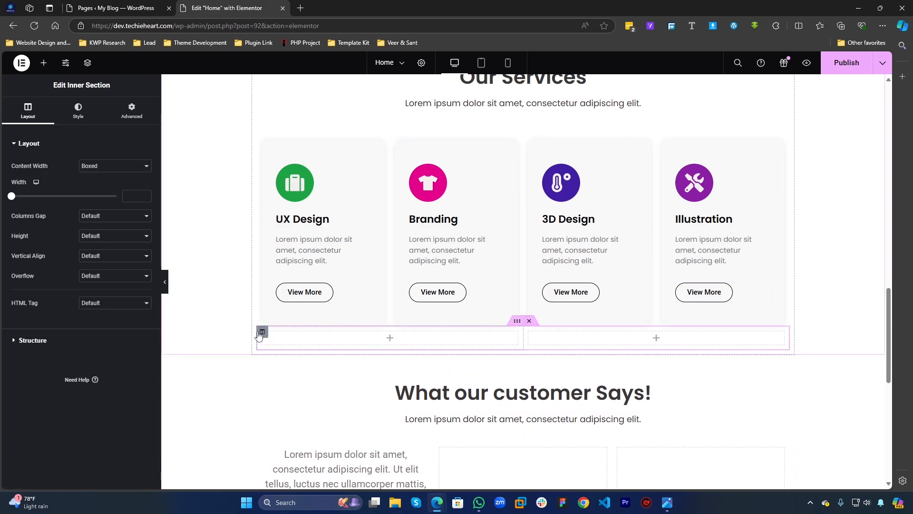
{"action": "right_click", "coordinate": [260, 334]}
{"action": "left_click", "coordinate": [296, 330]}
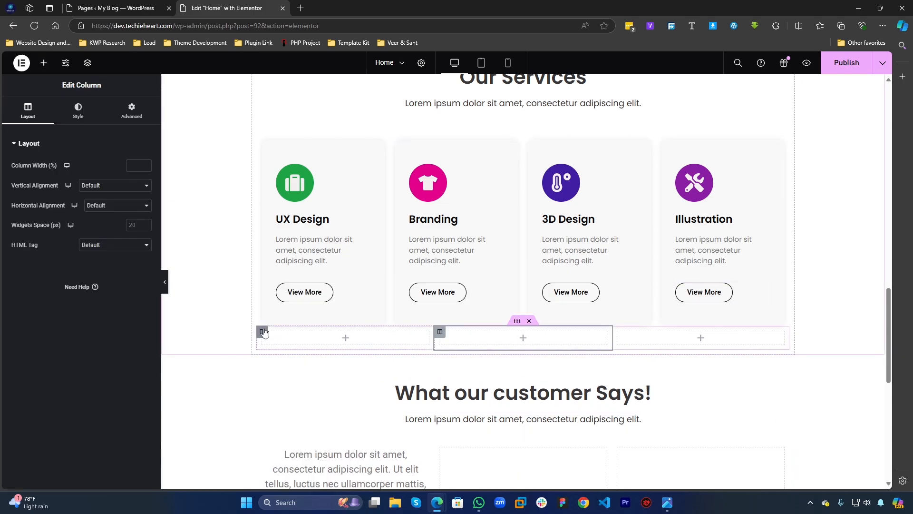
{"action": "right_click", "coordinate": [265, 332]}
{"action": "left_click", "coordinate": [286, 336]}
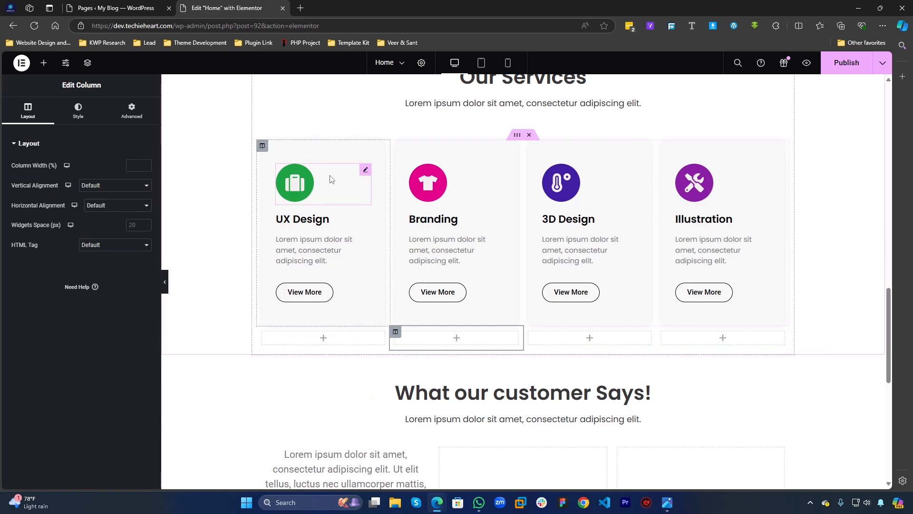
Step: Inspect the icon, heading, text and button widgets that make up the UX Design card
{"action": "left_click", "coordinate": [353, 200]}
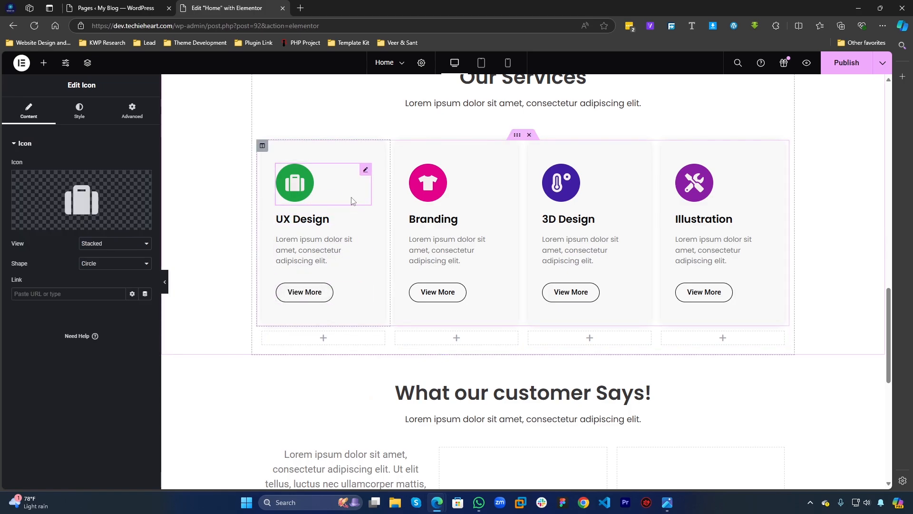
{"action": "left_click", "coordinate": [347, 222]}
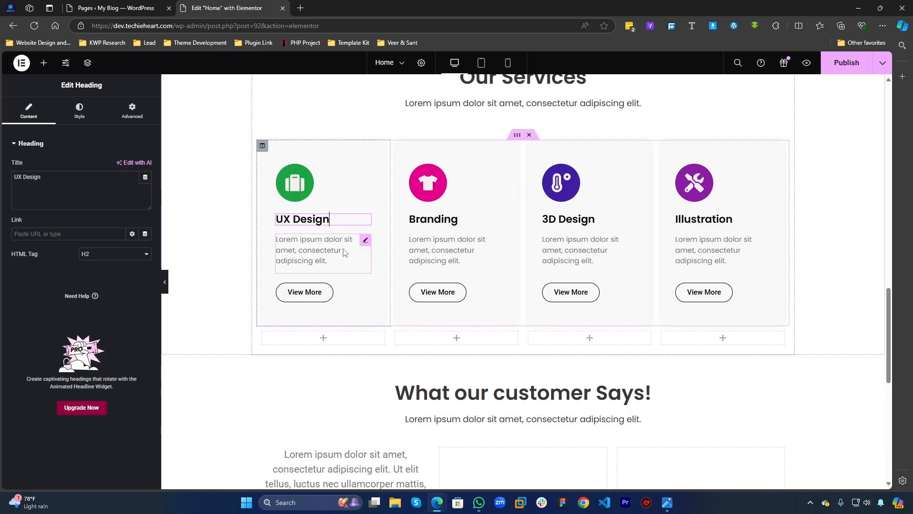
{"action": "left_click", "coordinate": [347, 266]}
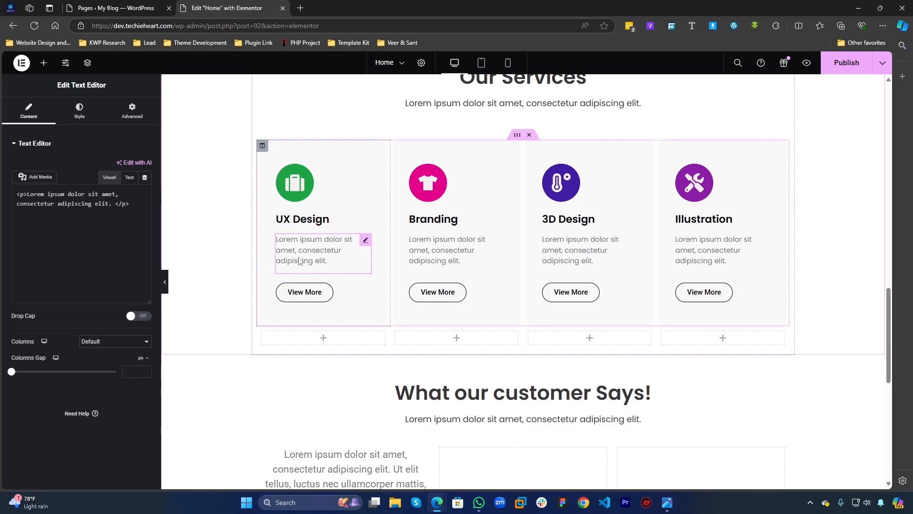
{"action": "left_click", "coordinate": [360, 302]}
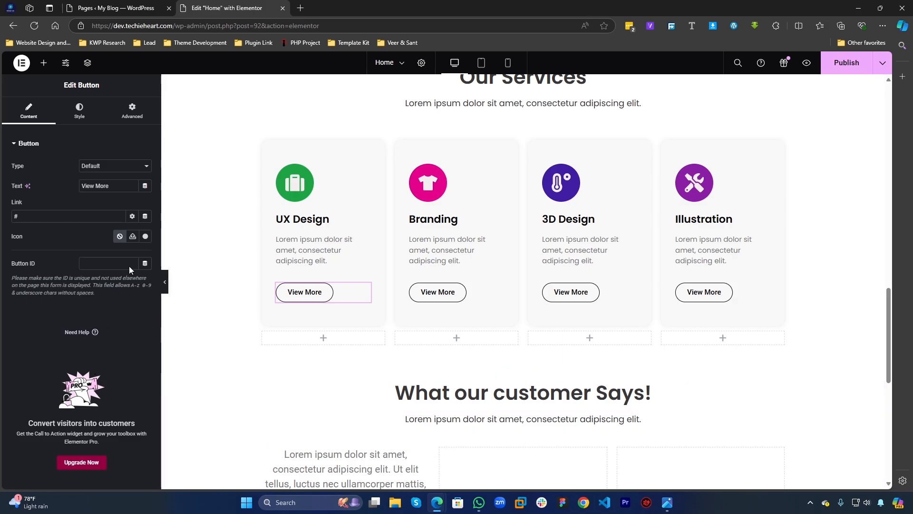
Step: Find the Icon Box widget by searching for "icon" and add it to the first column below the UX Design card
{"action": "left_click", "coordinate": [44, 63]}
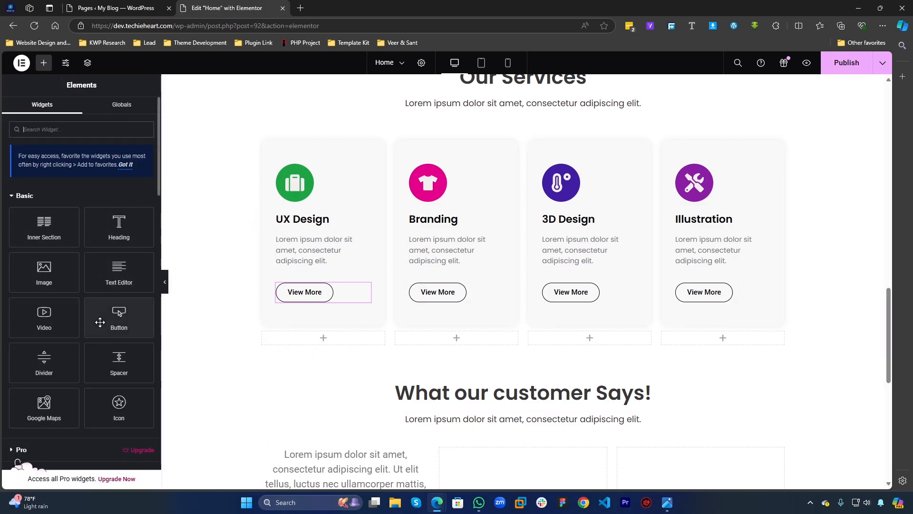
{"action": "left_click", "coordinate": [62, 128]}
{"action": "type", "text": "icon"}
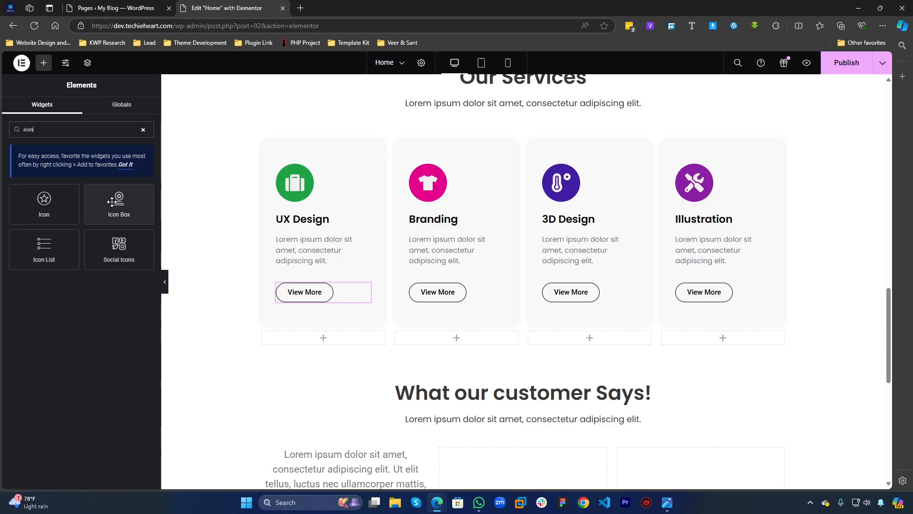
{"action": "left_click_drag", "start_coordinate": [119, 202], "coordinate": [299, 342]}
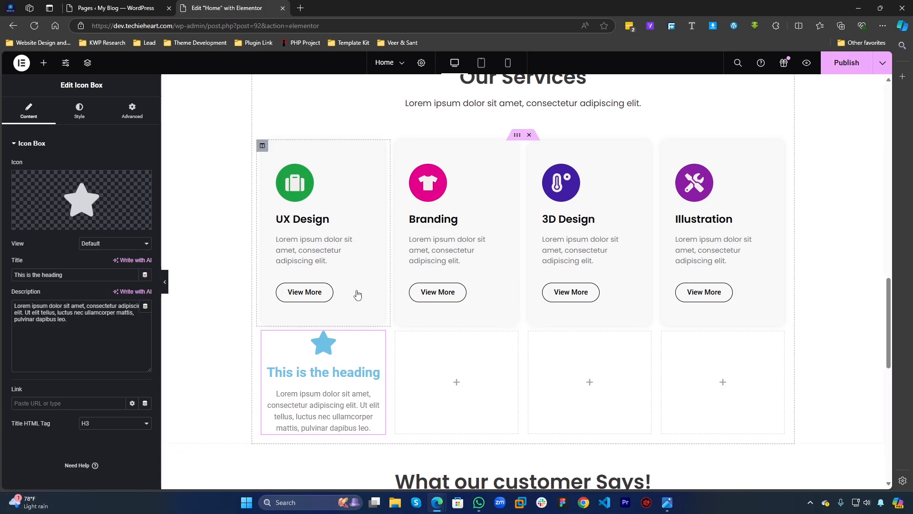
Step: Align the icon box content to the left and set the icon's primary color to black (#000000)
{"action": "left_click", "coordinate": [87, 118]}
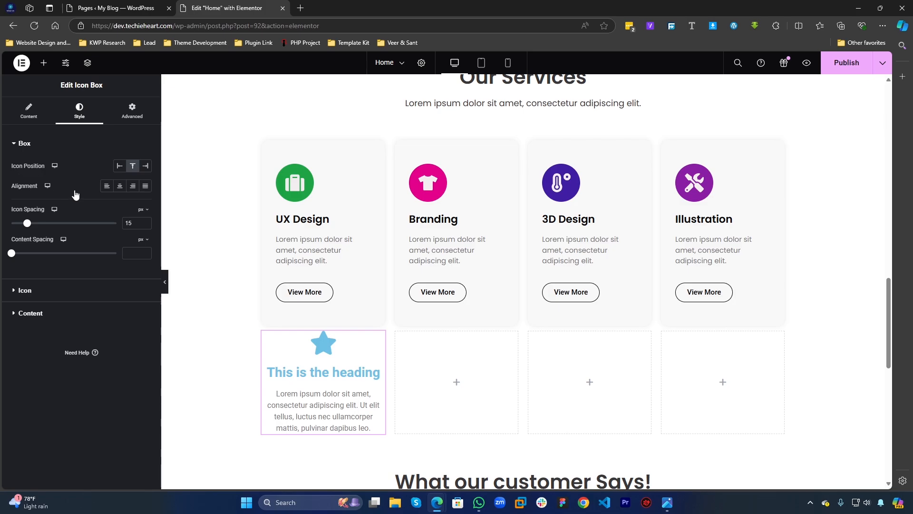
{"action": "left_click", "coordinate": [106, 186]}
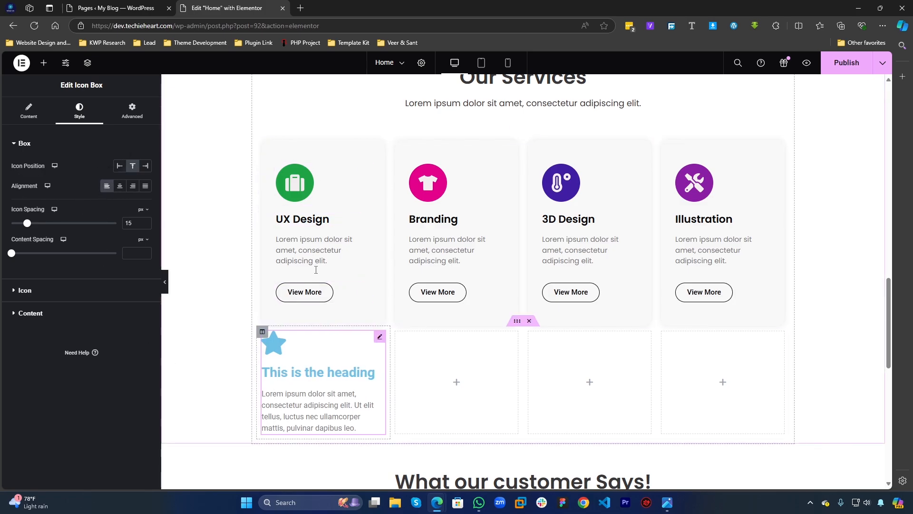
{"action": "left_click", "coordinate": [50, 295]}
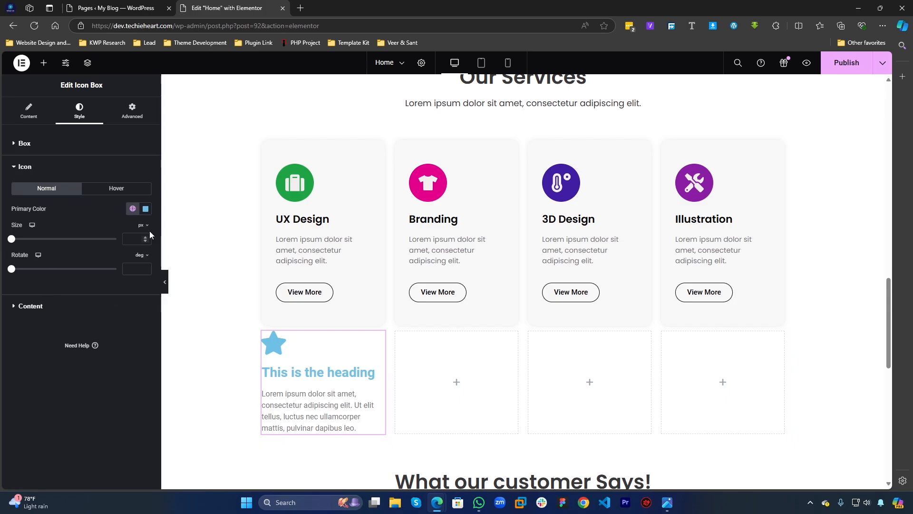
{"action": "left_click", "coordinate": [145, 208]}
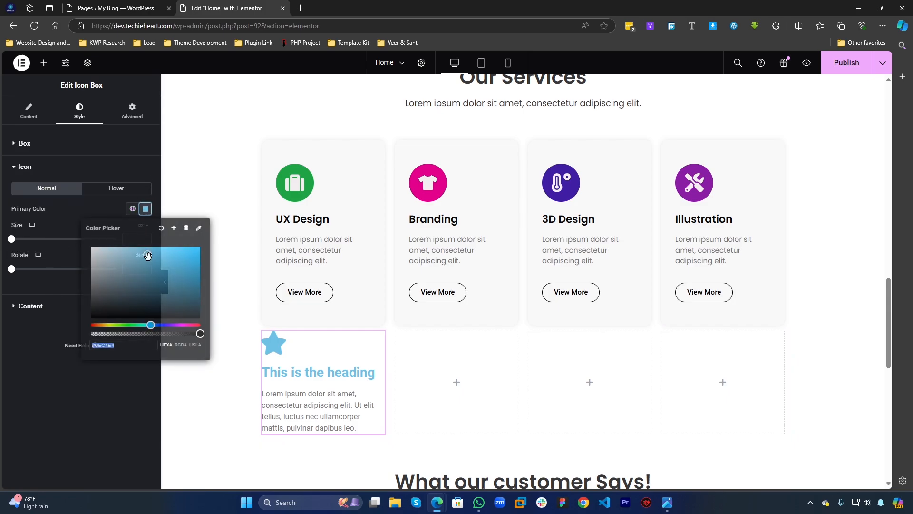
{"action": "left_click_drag", "start_coordinate": [150, 255], "coordinate": [140, 335]}
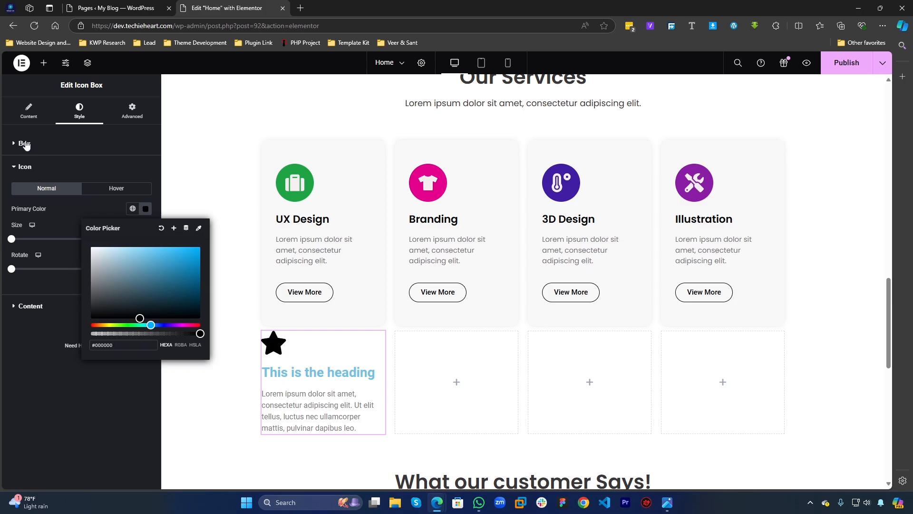
Step: Set the icon box view to Stacked with a Circle shape and review its icon style settings
{"action": "left_click", "coordinate": [29, 112]}
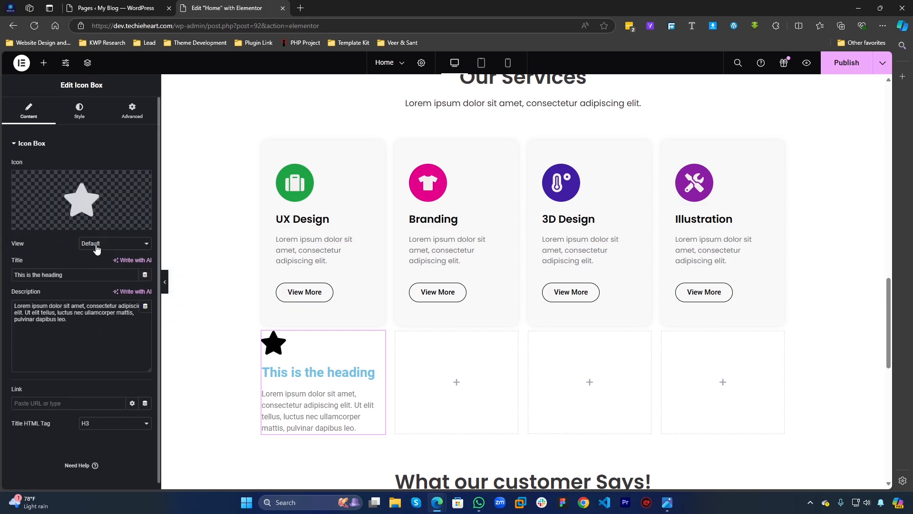
{"action": "left_click", "coordinate": [96, 249]}
{"action": "left_click", "coordinate": [98, 265]}
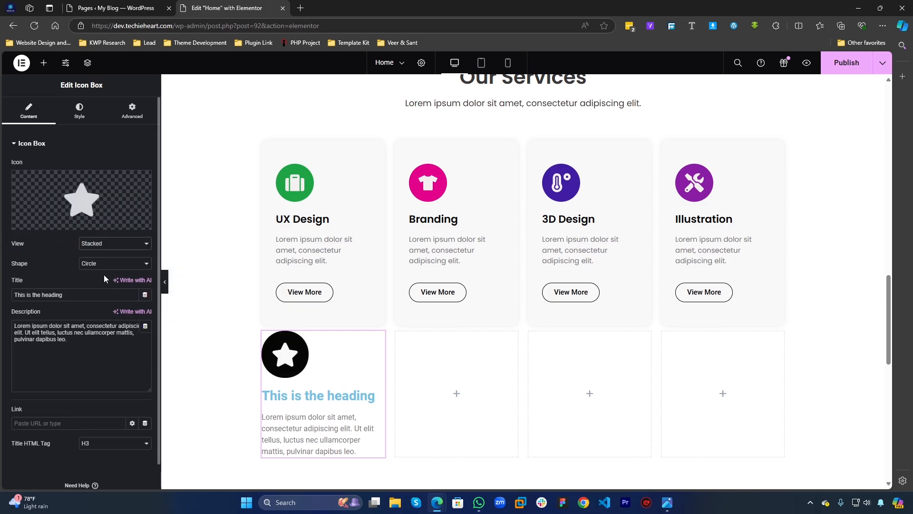
{"action": "left_click", "coordinate": [113, 265]}
{"action": "left_click", "coordinate": [86, 108]}
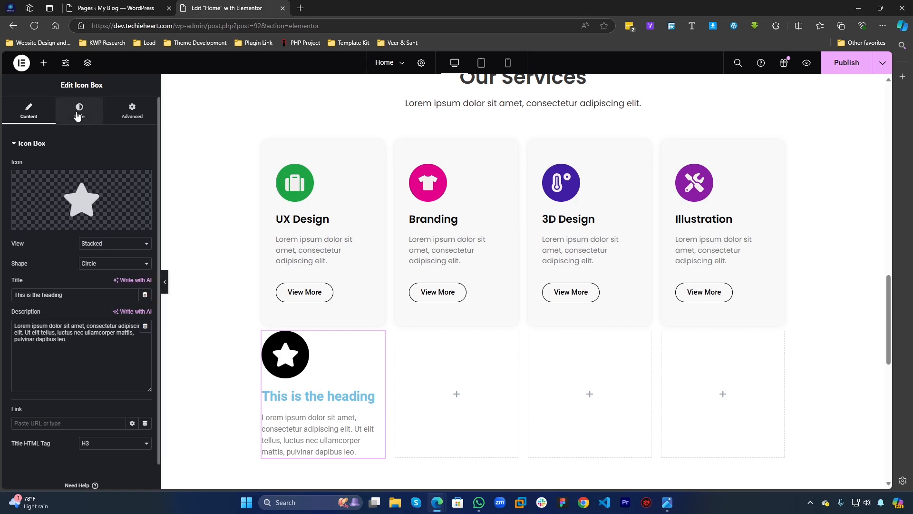
{"action": "left_click", "coordinate": [79, 111]}
{"action": "left_click", "coordinate": [58, 291]}
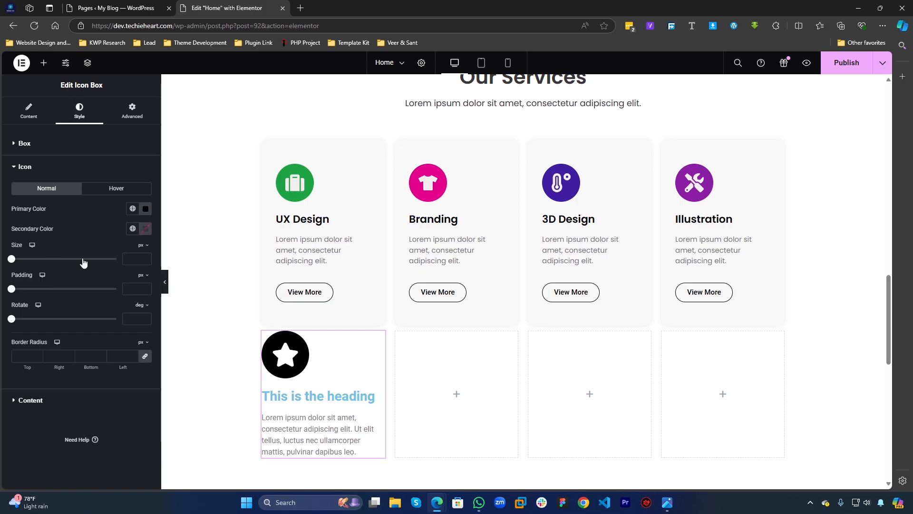
{"action": "scroll", "coordinate": [238, 426], "scroll_direction": "down", "scroll_amount": 1}
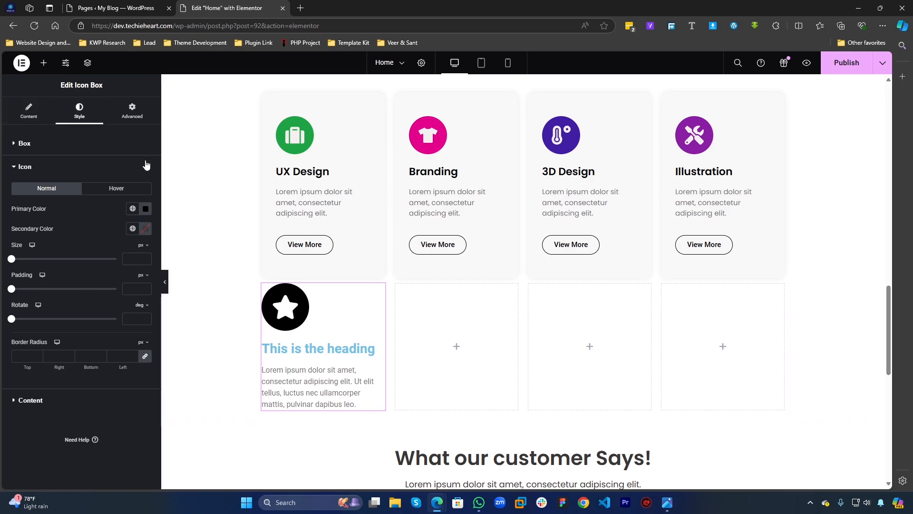
Step: Add a Button widget below the icon box in the first column
{"action": "left_click", "coordinate": [44, 63]}
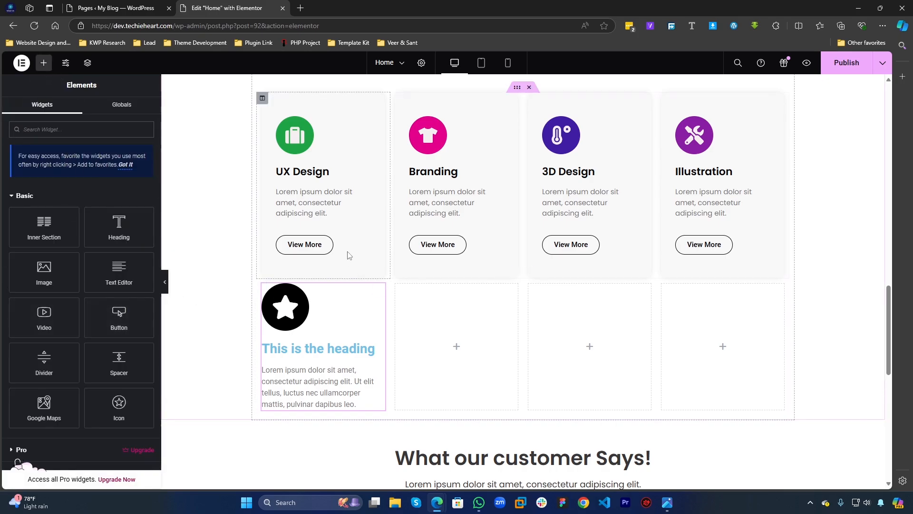
{"action": "left_click_drag", "start_coordinate": [119, 312], "coordinate": [292, 381]}
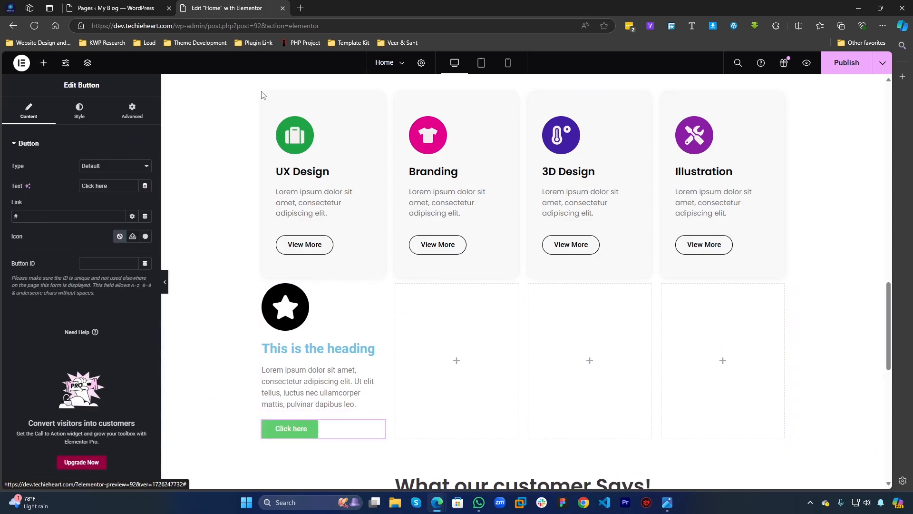
Step: Copy the UX Design heading's style and apply it to the icon box in the row below
{"action": "scroll", "coordinate": [295, 388], "scroll_direction": "up", "scroll_amount": 1}
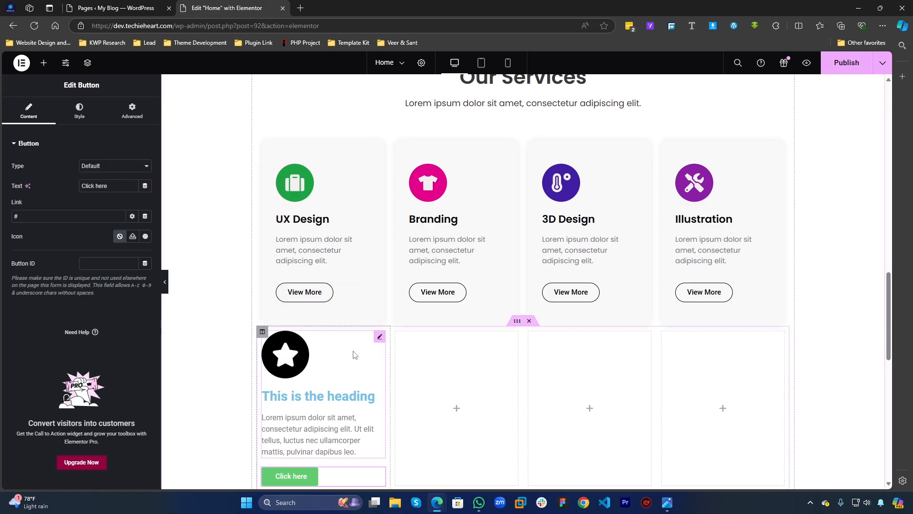
{"action": "right_click", "coordinate": [344, 223]}
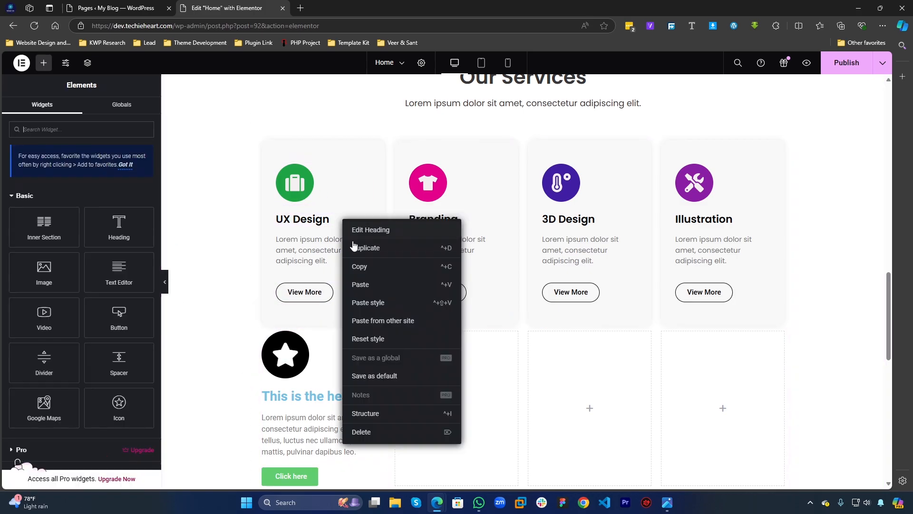
{"action": "left_click", "coordinate": [360, 267]}
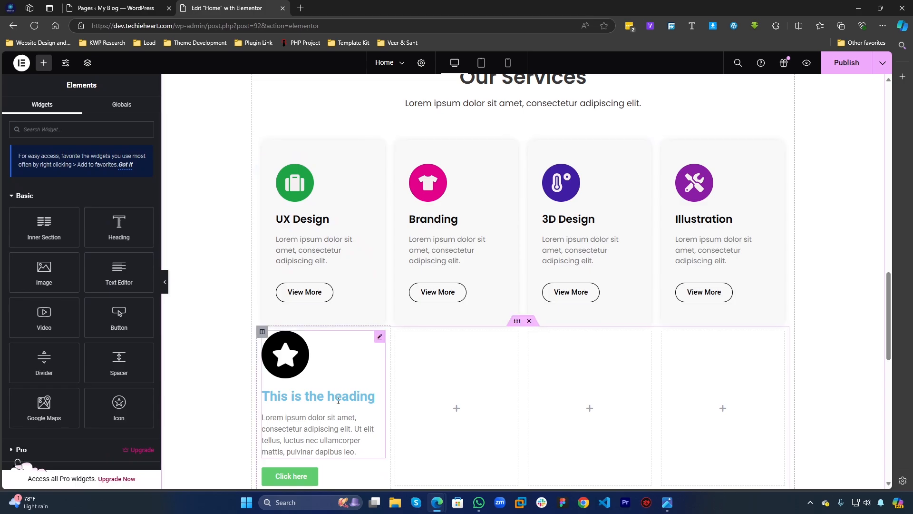
{"action": "right_click", "coordinate": [344, 382]}
{"action": "left_click", "coordinate": [379, 353]}
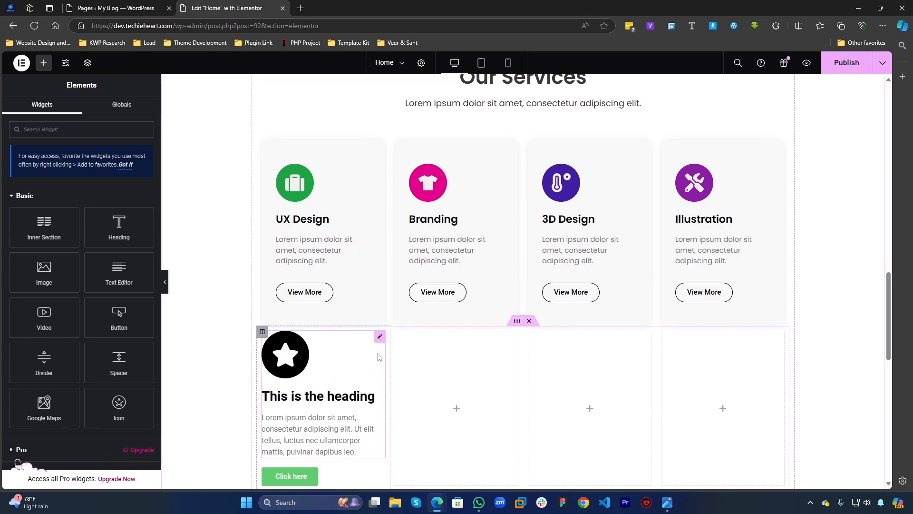
Step: Copy the style of the UX Design card's icon and apply it to the icon box below
{"action": "right_click", "coordinate": [339, 194]}
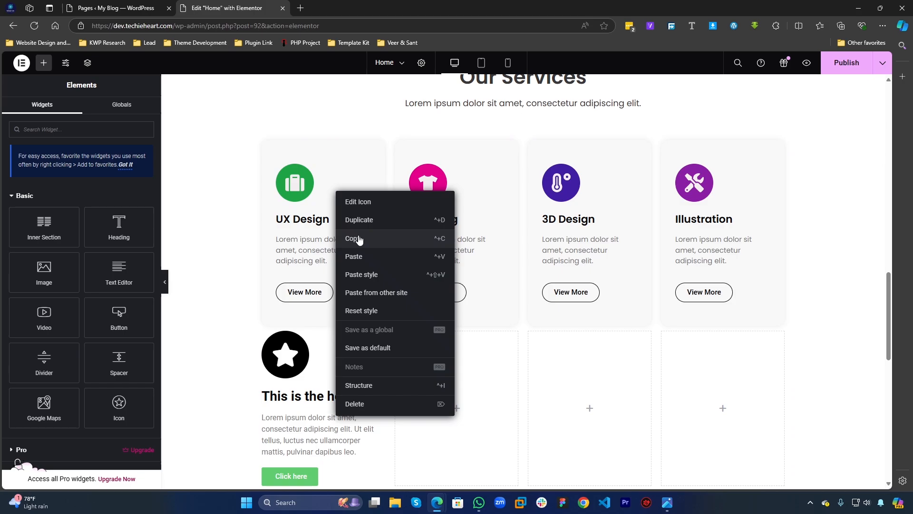
{"action": "left_click", "coordinate": [359, 239]}
{"action": "right_click", "coordinate": [316, 361]}
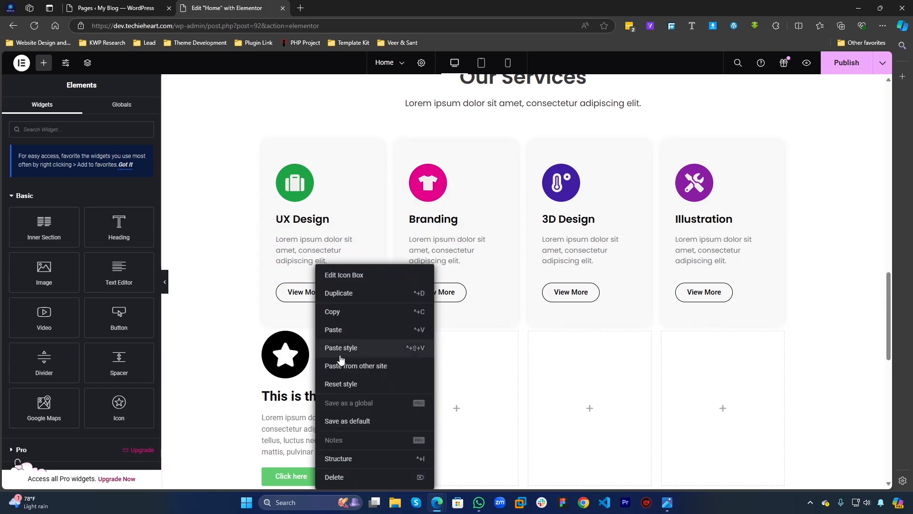
{"action": "left_click", "coordinate": [344, 348]}
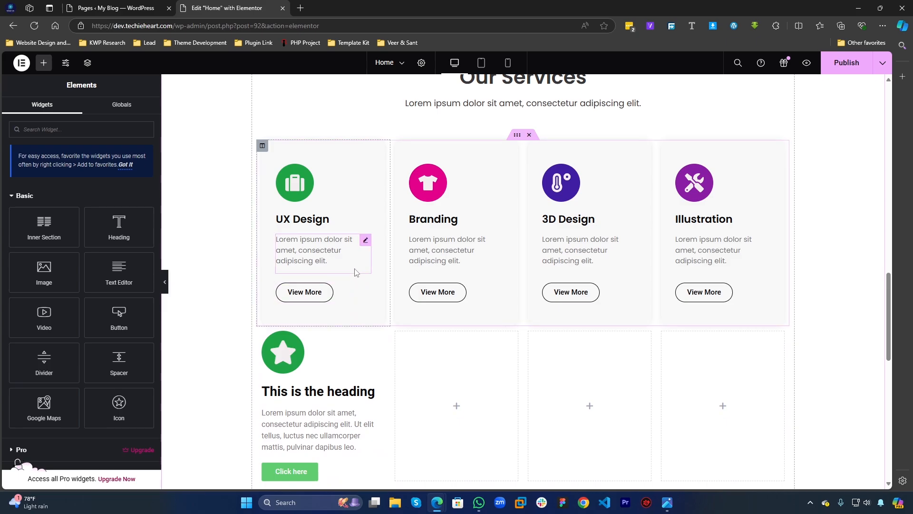
Step: Copy the style of the UX Design card's description text and apply it to the icon box below
{"action": "right_click", "coordinate": [355, 256]}
{"action": "left_click", "coordinate": [373, 298]}
{"action": "scroll", "coordinate": [356, 292], "scroll_direction": "down", "scroll_amount": 2}
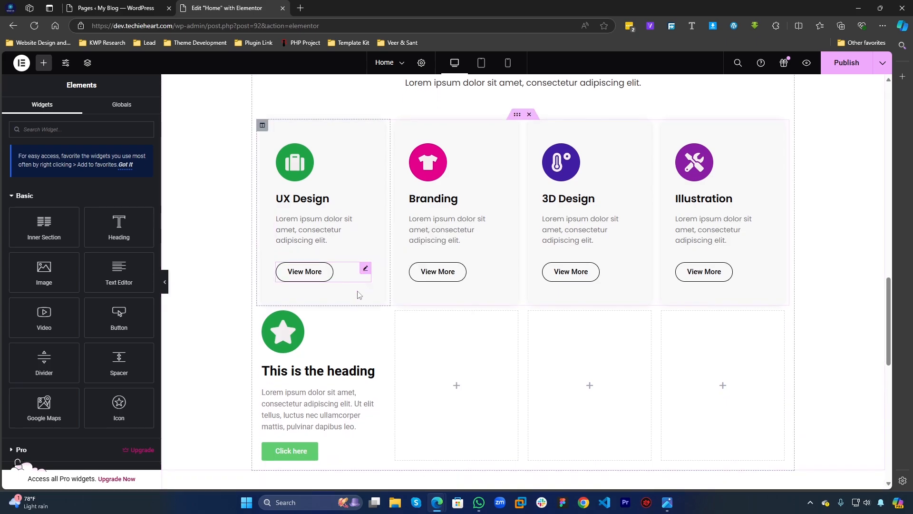
{"action": "right_click", "coordinate": [313, 321]}
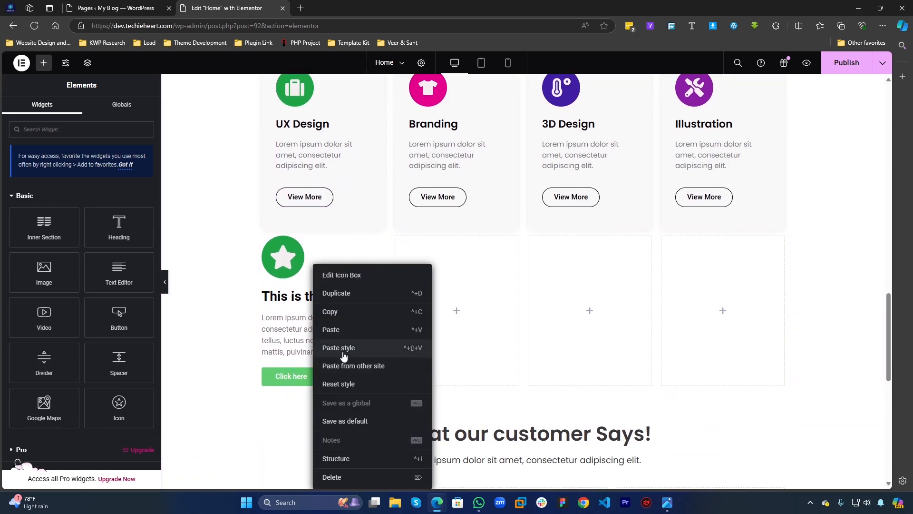
{"action": "left_click", "coordinate": [343, 352]}
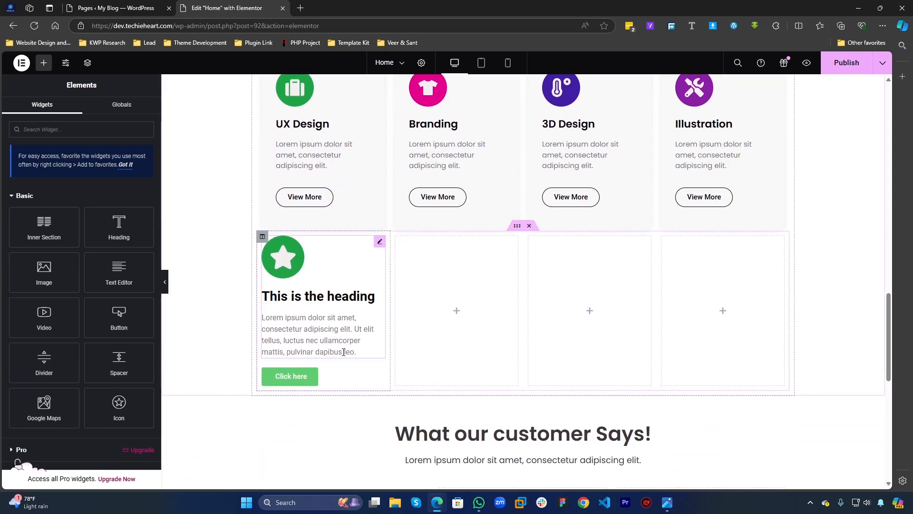
Step: Compare the icon box's description text with the UX Design card's description text in their content settings
{"action": "left_click", "coordinate": [359, 326]}
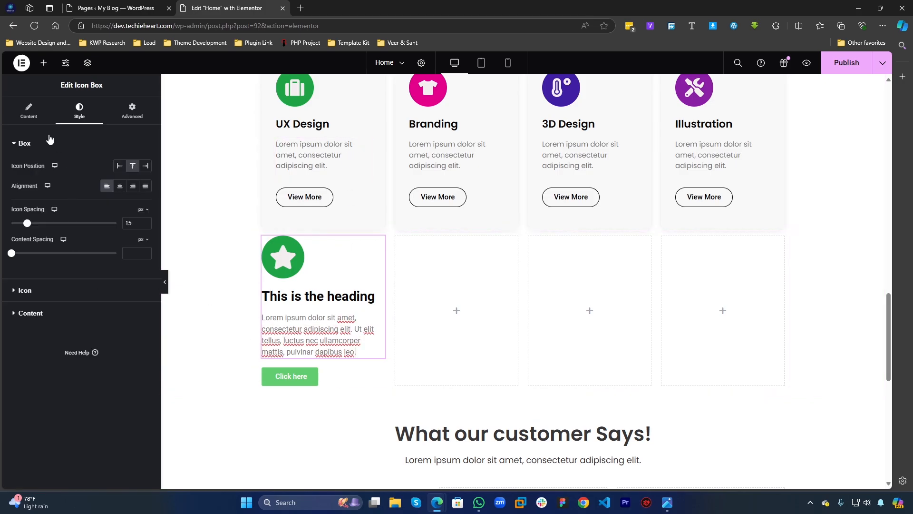
{"action": "left_click", "coordinate": [30, 111]}
{"action": "left_click", "coordinate": [60, 342]}
{"action": "key", "text": "ctrl+a"}
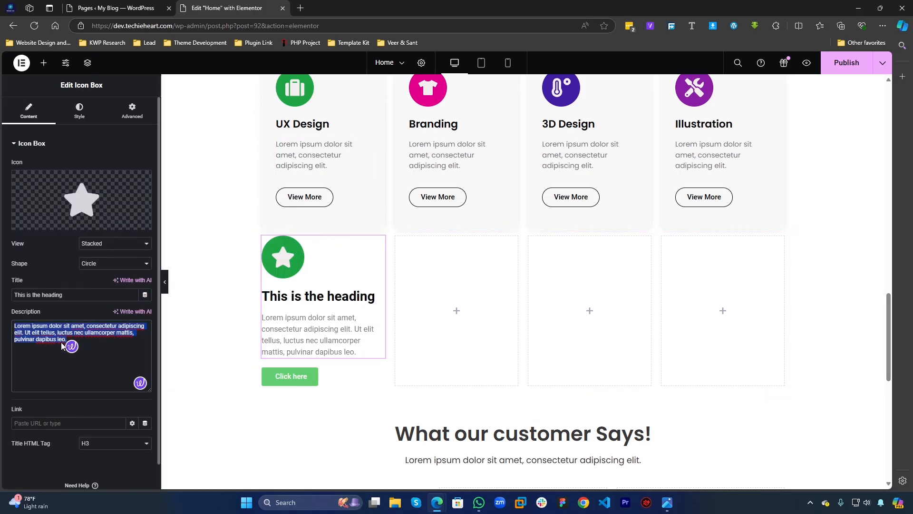
{"action": "key", "text": "alt+i"}
{"action": "left_click", "coordinate": [365, 145]}
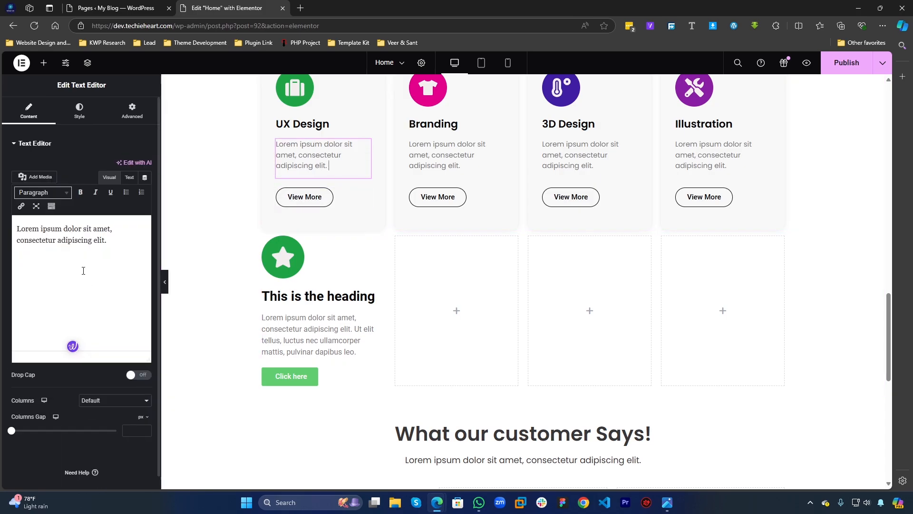
{"action": "key", "text": "ctrl+a"}
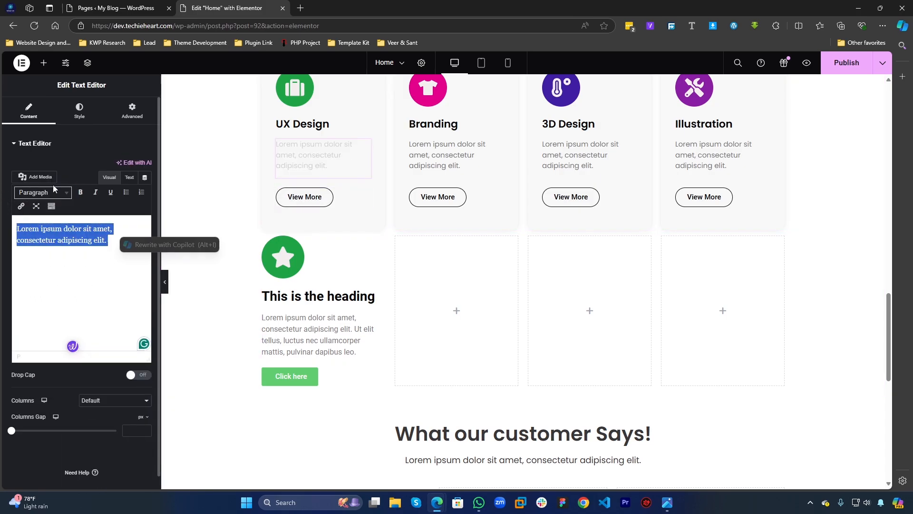
{"action": "left_click", "coordinate": [93, 240]}
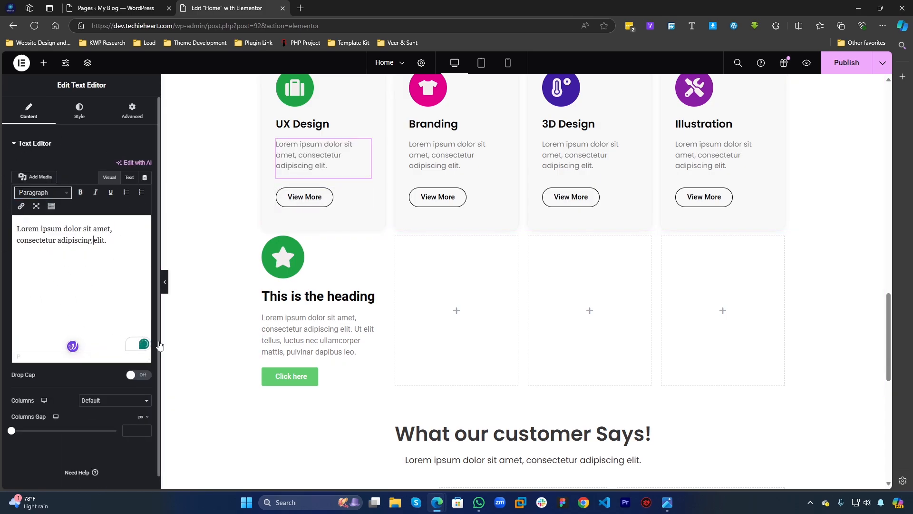
{"action": "left_click", "coordinate": [309, 333]}
{"action": "left_click", "coordinate": [115, 358]}
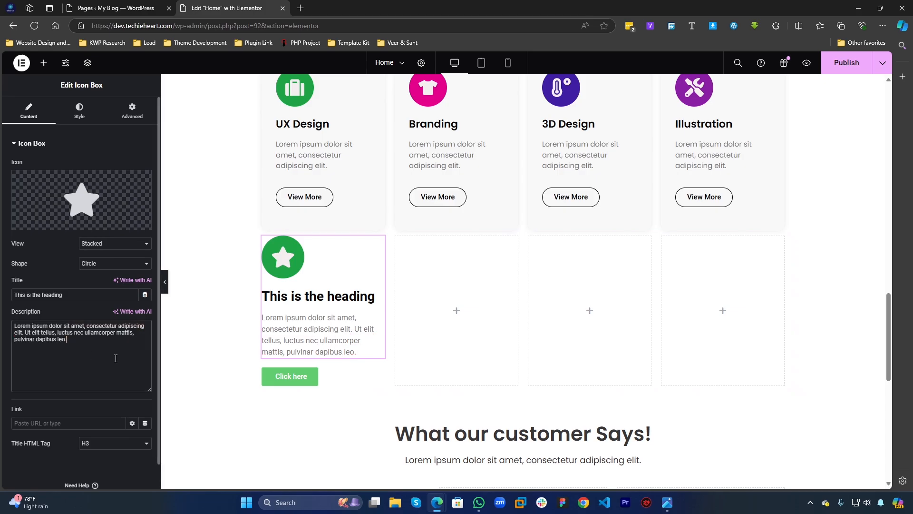
{"action": "key", "text": "ctrl+a"}
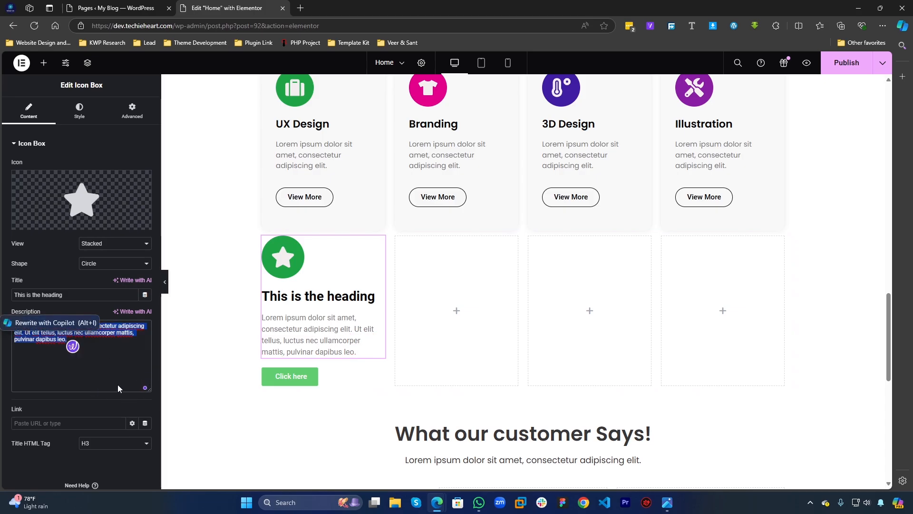
{"action": "left_click_drag", "start_coordinate": [117, 344], "coordinate": [2, 346]}
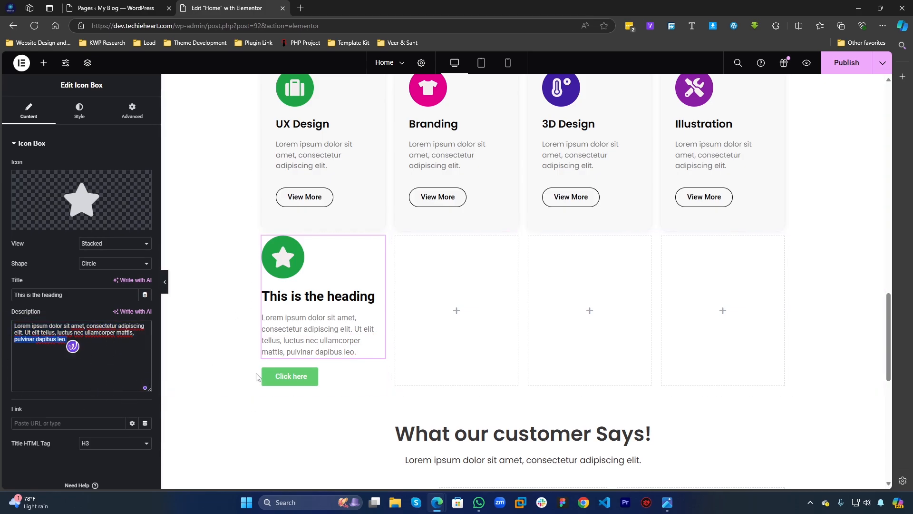
Step: Copy the style of the UX Design card's "View More" button and apply it to the "Click here" button
{"action": "scroll", "coordinate": [308, 264], "scroll_direction": "up", "scroll_amount": 2}
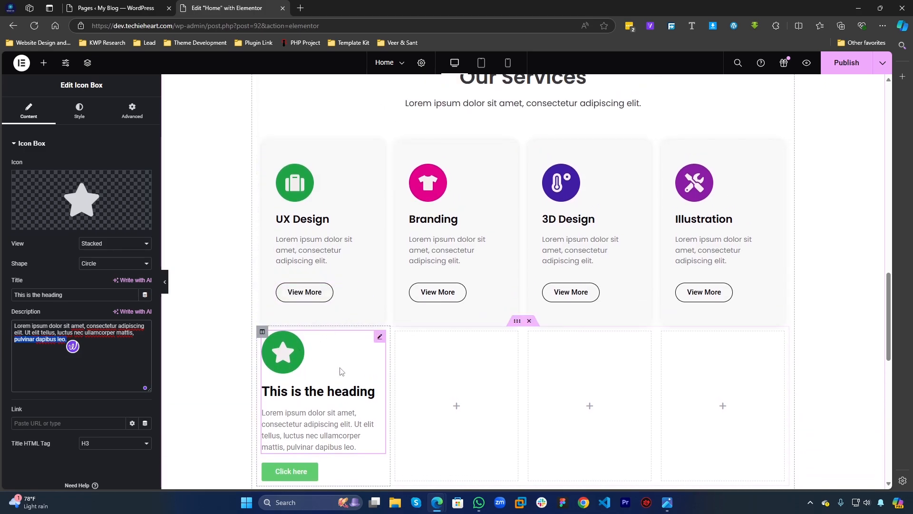
{"action": "scroll", "coordinate": [340, 371], "scroll_direction": "down", "scroll_amount": 1}
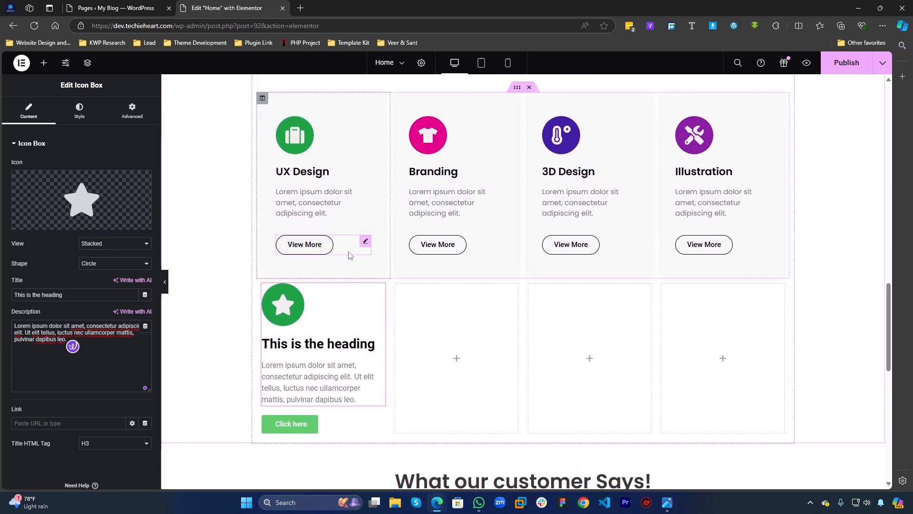
{"action": "right_click", "coordinate": [349, 256]}
{"action": "left_click", "coordinate": [364, 299]}
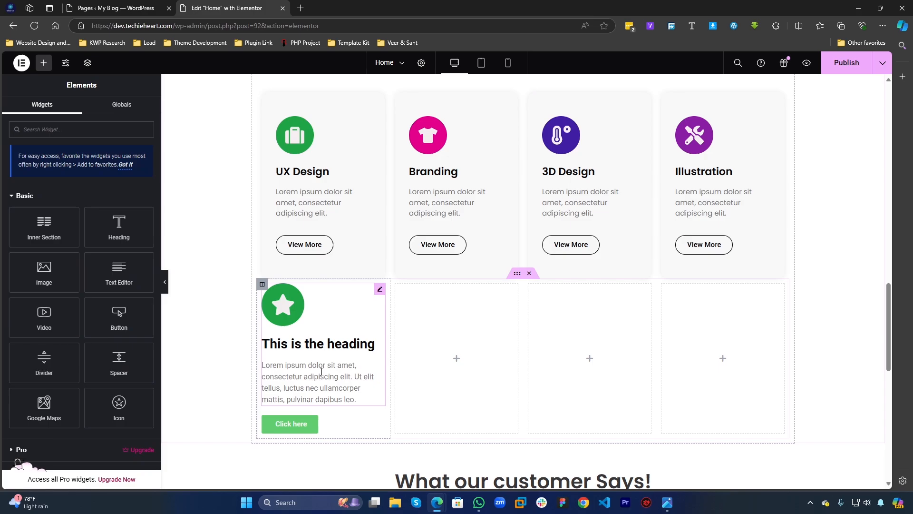
{"action": "right_click", "coordinate": [332, 427]}
{"action": "left_click", "coordinate": [365, 348]}
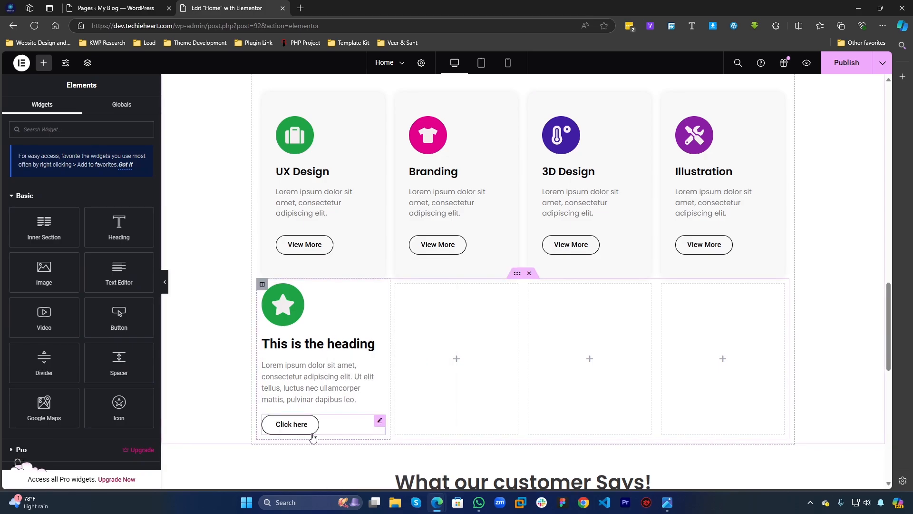
Step: Copy the UX Design column's style and apply it to the column holding the icon box and "Click here" button
{"action": "scroll", "coordinate": [304, 240], "scroll_direction": "up", "scroll_amount": 2}
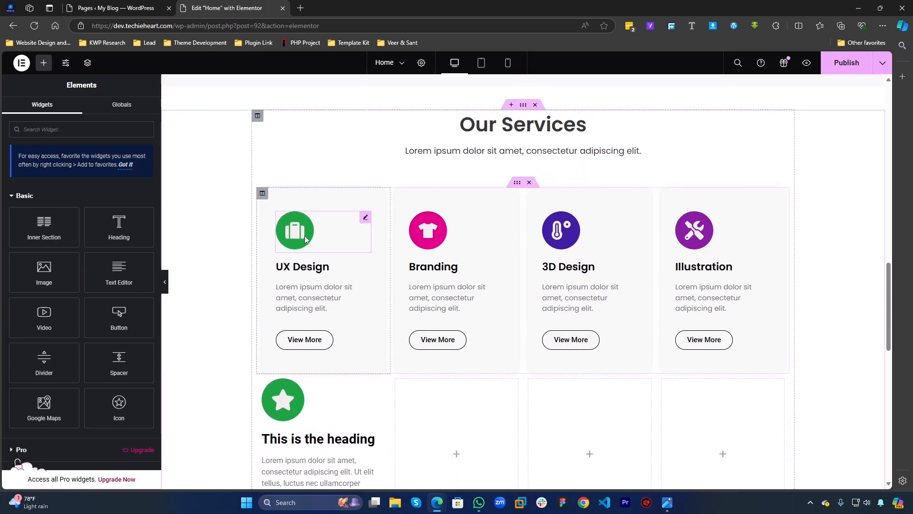
{"action": "right_click", "coordinate": [262, 193]}
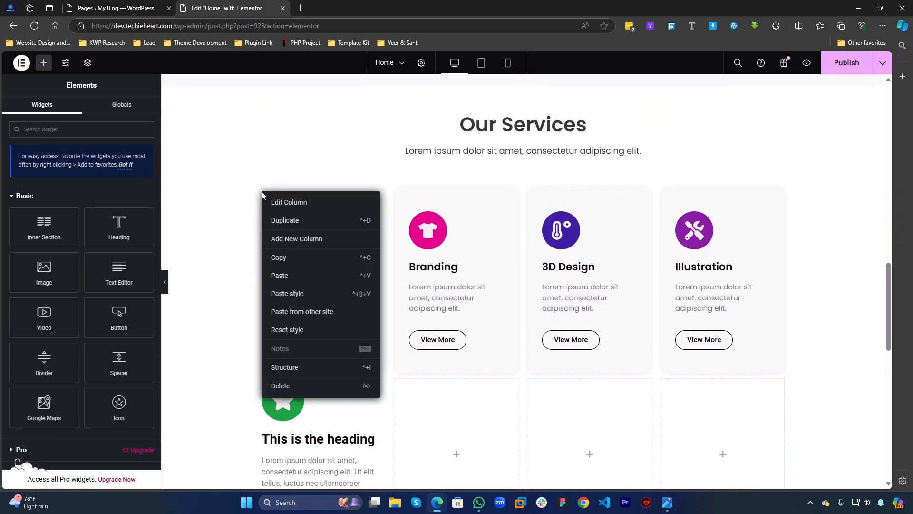
{"action": "left_click", "coordinate": [280, 259]}
{"action": "scroll", "coordinate": [280, 259], "scroll_direction": "down", "scroll_amount": 2}
{"action": "scroll", "coordinate": [265, 290], "scroll_direction": "up", "scroll_amount": 2}
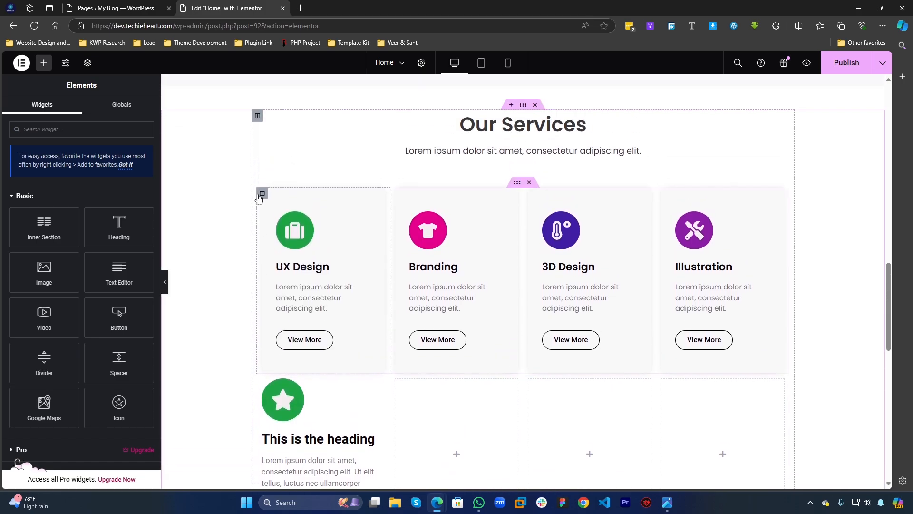
{"action": "right_click", "coordinate": [261, 193]}
{"action": "left_click", "coordinate": [279, 256]}
{"action": "scroll", "coordinate": [280, 256], "scroll_direction": "down", "scroll_amount": 2}
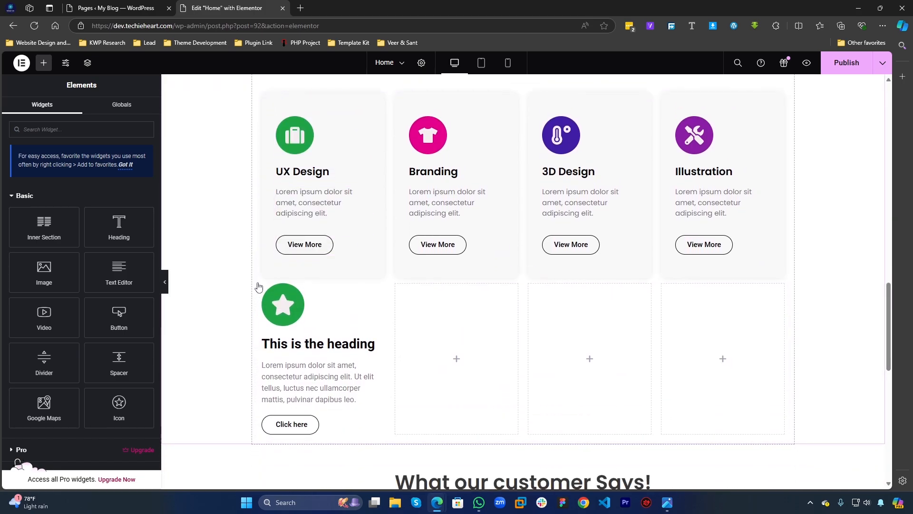
{"action": "right_click", "coordinate": [261, 284]}
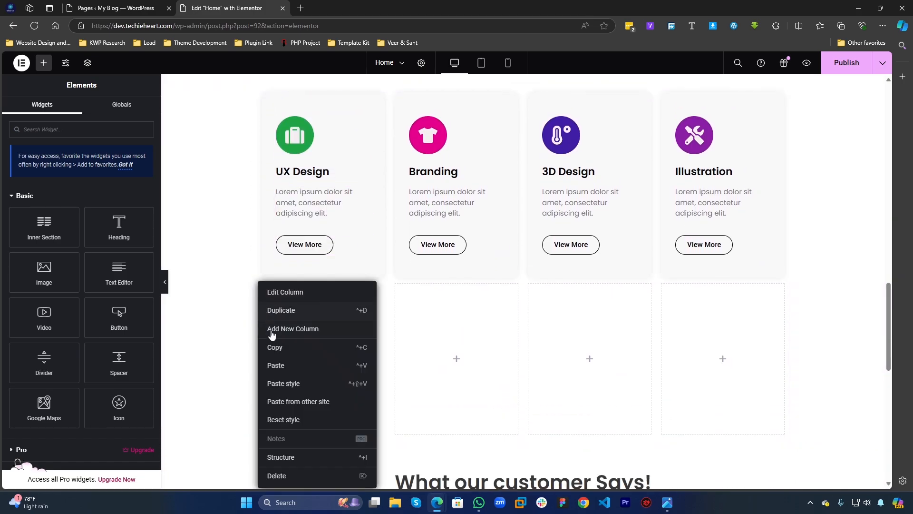
{"action": "left_click", "coordinate": [283, 389]}
{"action": "scroll", "coordinate": [438, 319], "scroll_direction": "down", "scroll_amount": 3}
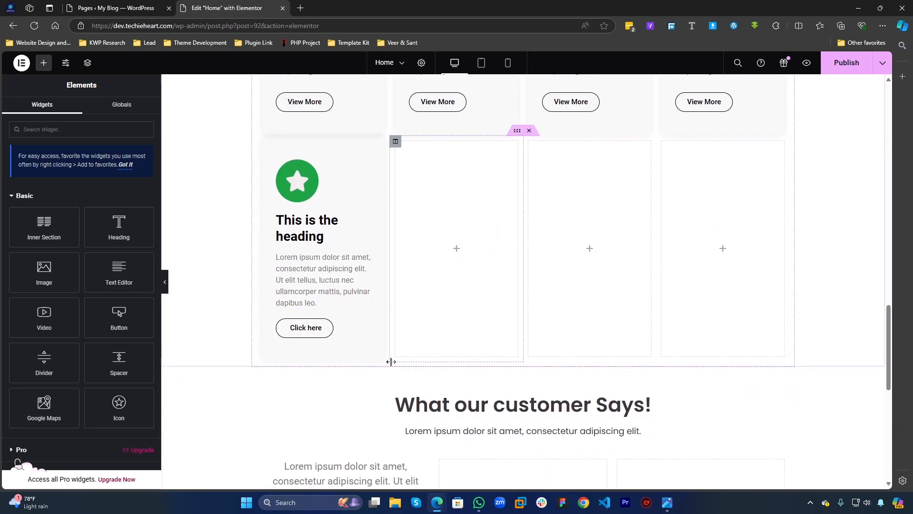
Step: Delete the four-column inner section with the demo icon box below the service cards
{"action": "scroll", "coordinate": [423, 248], "scroll_direction": "up", "scroll_amount": 2}
{"action": "scroll", "coordinate": [444, 339], "scroll_direction": "up", "scroll_amount": 2}
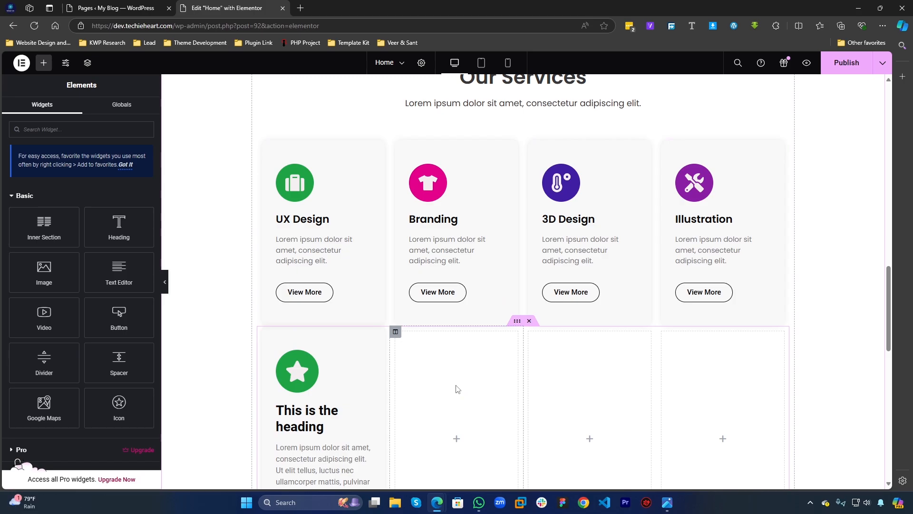
{"action": "scroll", "coordinate": [380, 383], "scroll_direction": "down", "scroll_amount": 4}
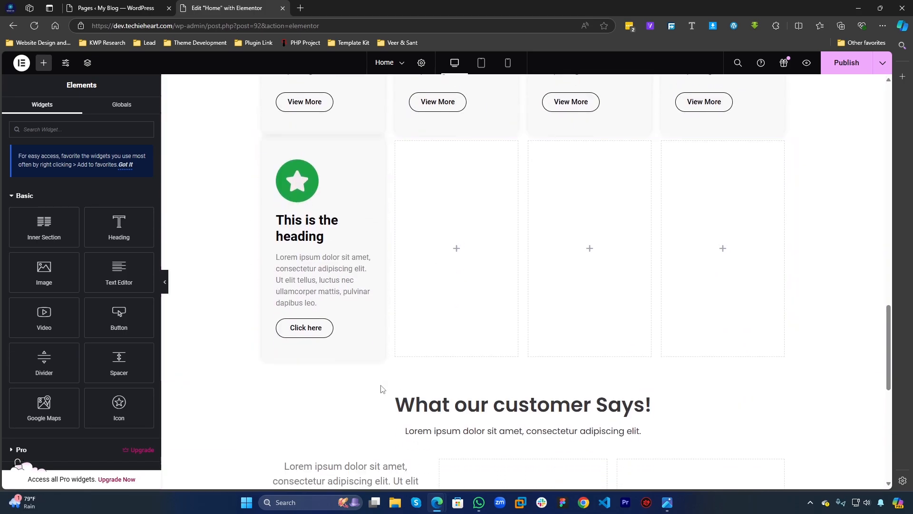
{"action": "scroll", "coordinate": [381, 386], "scroll_direction": "up", "scroll_amount": 2}
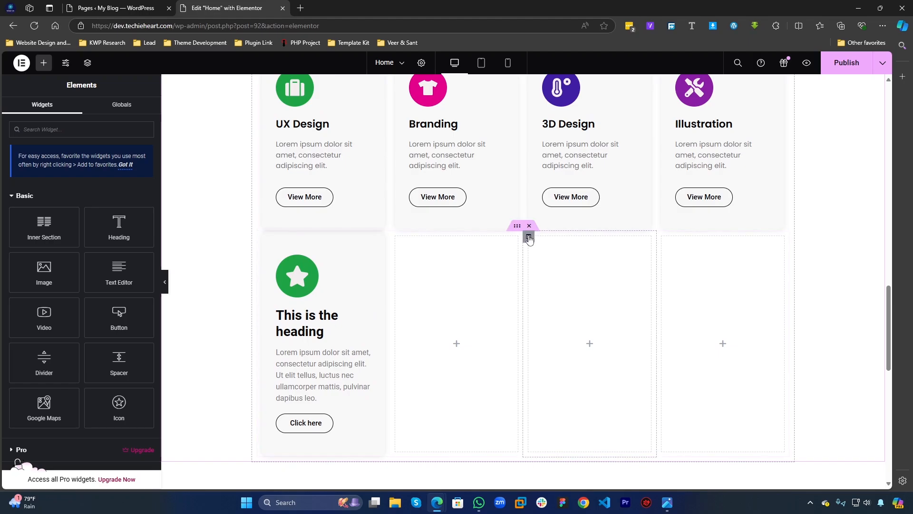
{"action": "left_click", "coordinate": [529, 226]}
Step: Open the first column's testimonial widget for editing and review it alongside the service cards above
{"action": "scroll", "coordinate": [313, 355], "scroll_direction": "down", "scroll_amount": 4}
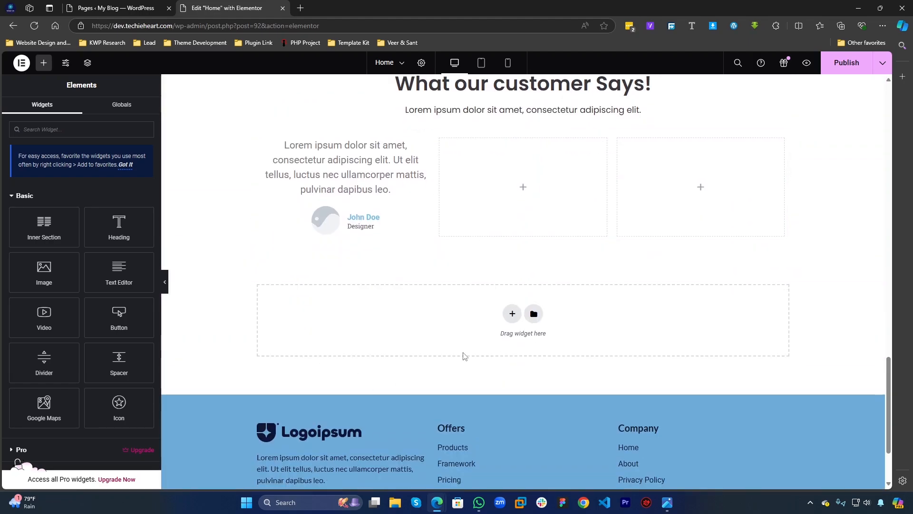
{"action": "left_click", "coordinate": [394, 219]}
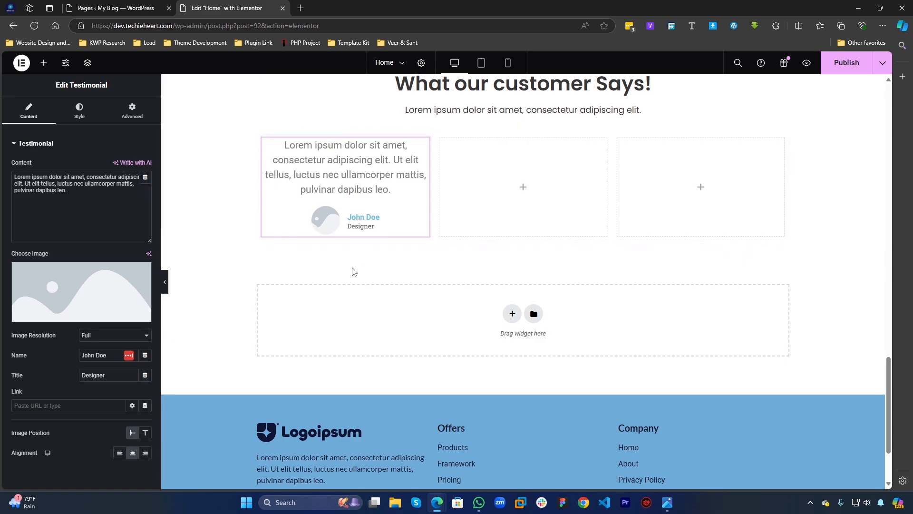
{"action": "scroll", "coordinate": [352, 271], "scroll_direction": "up", "scroll_amount": 4}
{"action": "scroll", "coordinate": [324, 286], "scroll_direction": "down", "scroll_amount": 3}
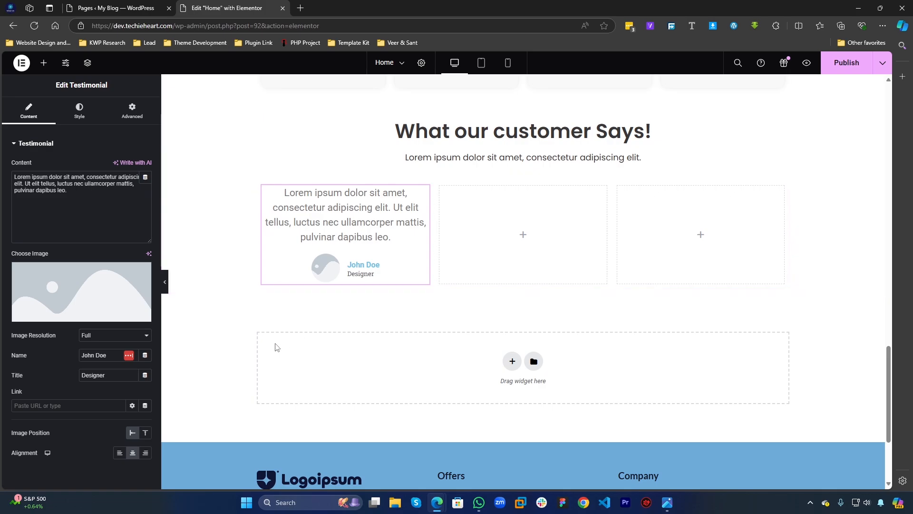
{"action": "scroll", "coordinate": [437, 295], "scroll_direction": "up", "scroll_amount": 6}
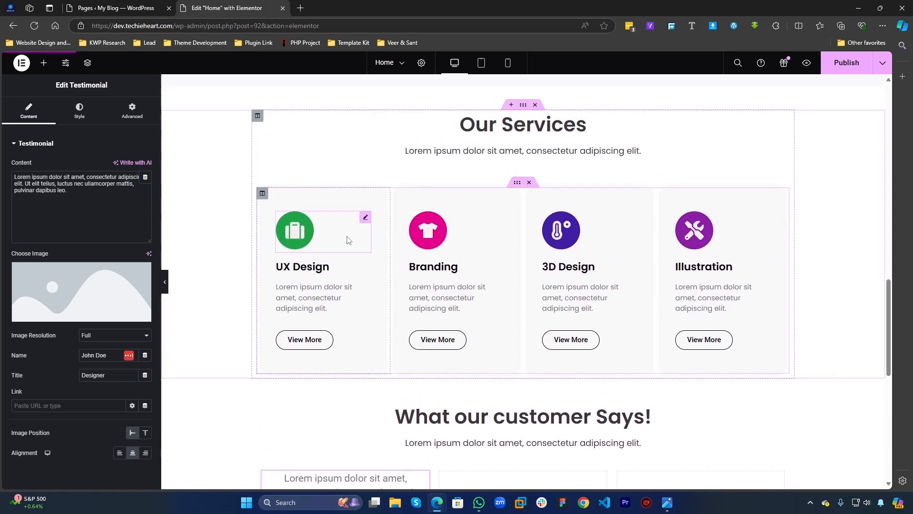
Step: Remove the placeholder image from the testimonial in the first column and open the media library for choosing an image
{"action": "scroll", "coordinate": [336, 283], "scroll_direction": "down", "scroll_amount": 2}
{"action": "scroll", "coordinate": [347, 343], "scroll_direction": "down", "scroll_amount": 3}
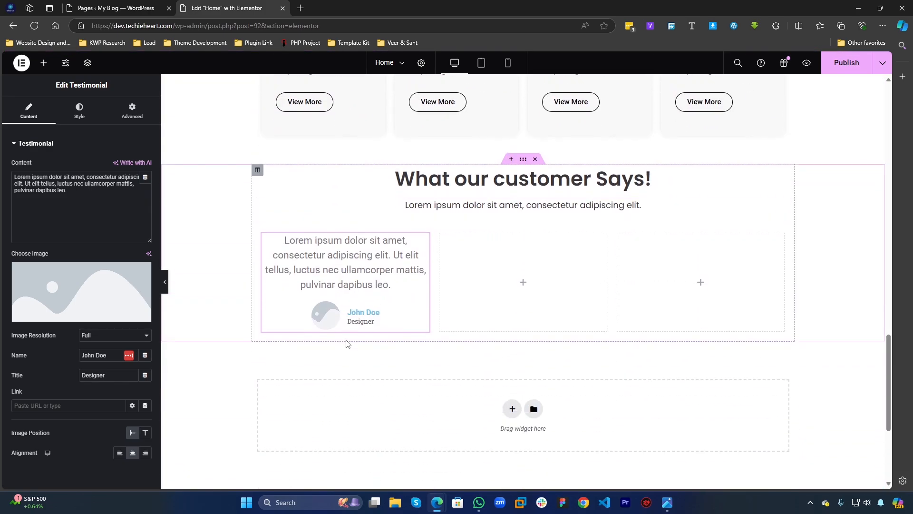
{"action": "scroll", "coordinate": [347, 342], "scroll_direction": "up", "scroll_amount": 3}
{"action": "scroll", "coordinate": [357, 439], "scroll_direction": "down", "scroll_amount": 1}
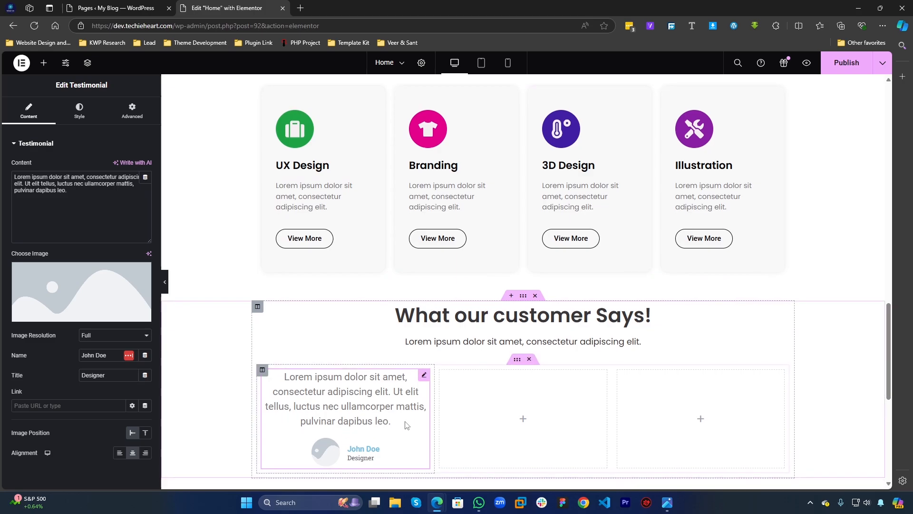
{"action": "scroll", "coordinate": [362, 414], "scroll_direction": "up", "scroll_amount": 1}
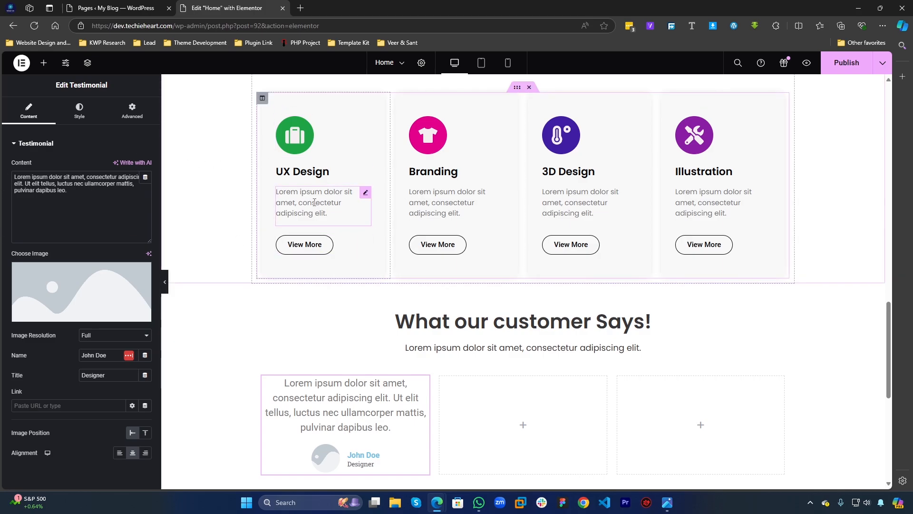
{"action": "scroll", "coordinate": [588, 390], "scroll_direction": "down", "scroll_amount": 2}
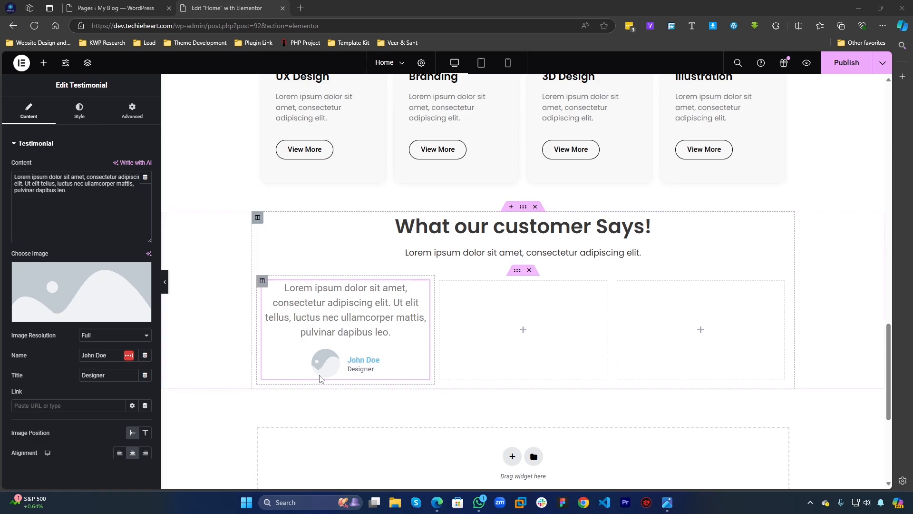
{"action": "mouse_move", "coordinate": [138, 272]}
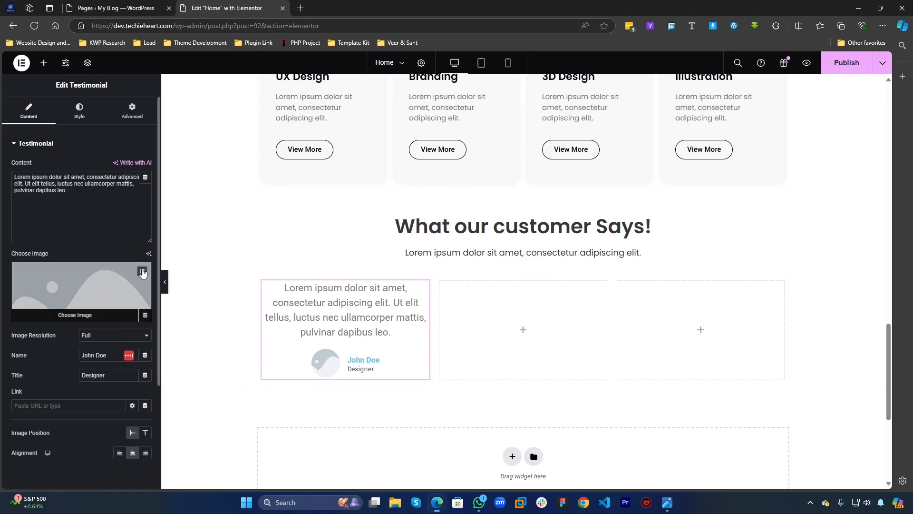
{"action": "left_click", "coordinate": [138, 278]}
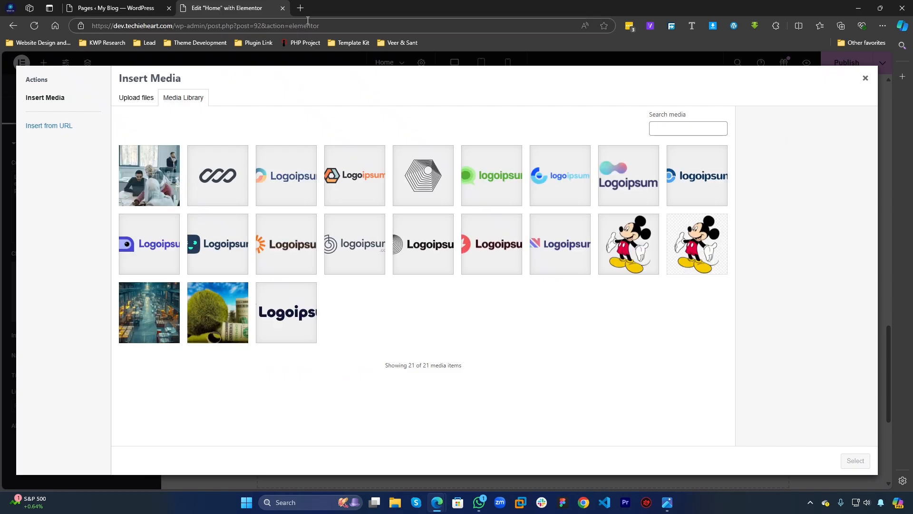
Step: Open the Pexels website in a new browser tab
{"action": "left_click", "coordinate": [301, 8]}
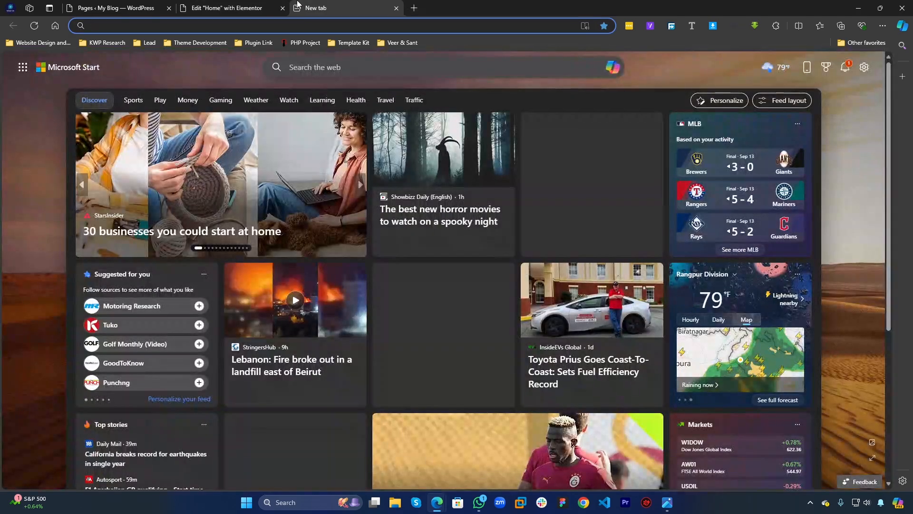
{"action": "type", "text": "un"}
{"action": "key", "text": "BackSpace"}
{"action": "key", "text": "BackSpace"}
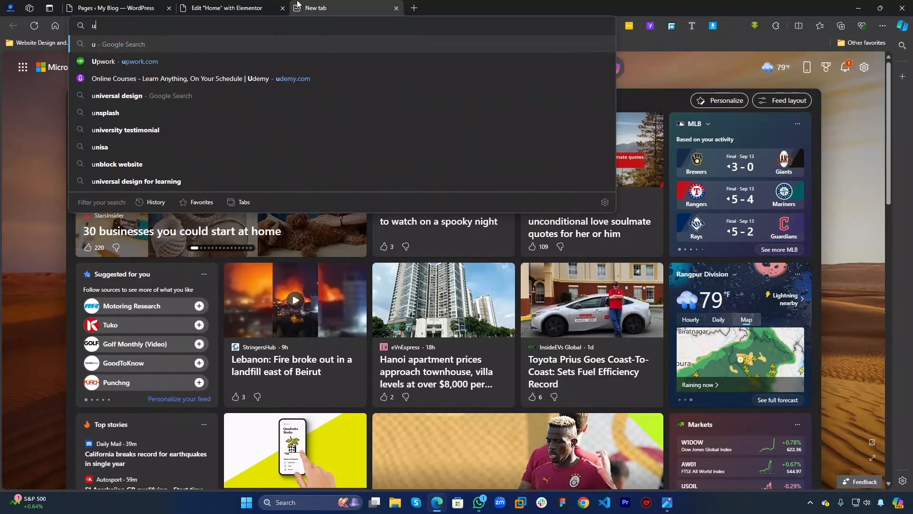
{"action": "type", "text": "pex"}
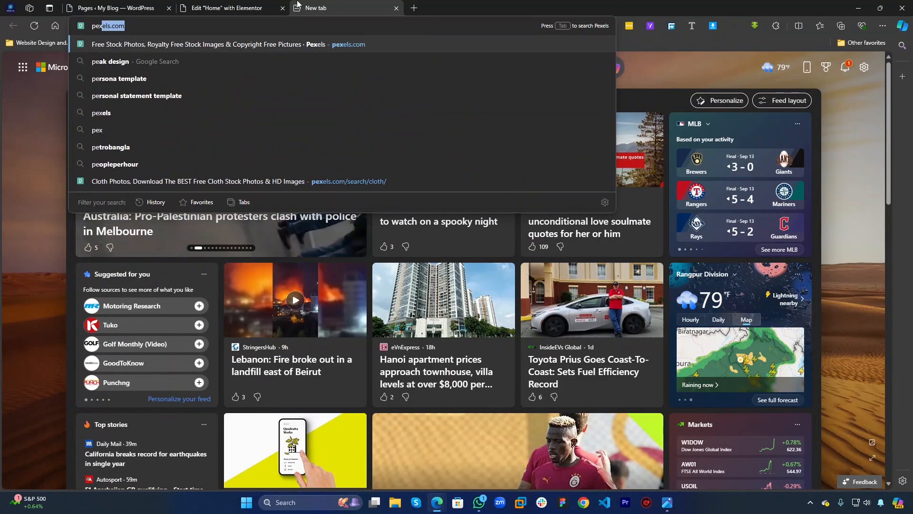
{"action": "key", "text": "Return"}
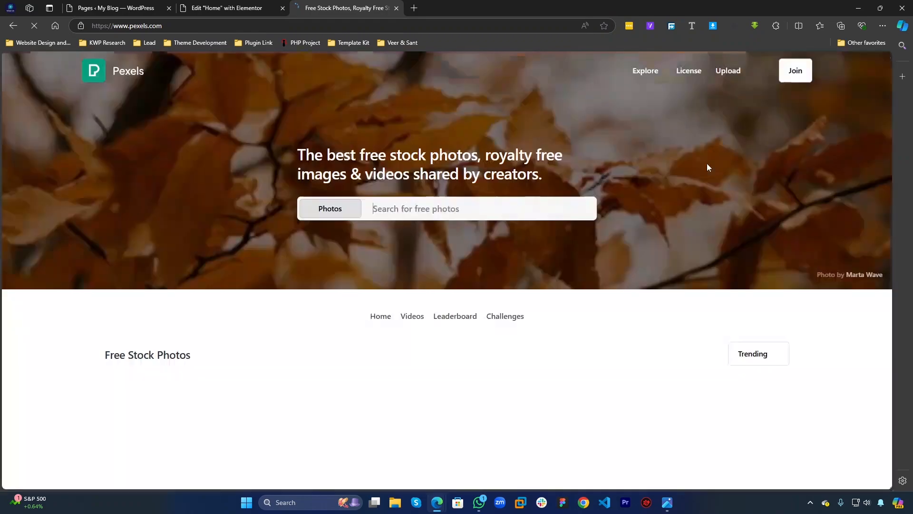
Step: Search Pexels for "formal" photos and switch to the related "people" category
{"action": "scroll", "coordinate": [308, 275], "scroll_direction": "down", "scroll_amount": 8}
{"action": "scroll", "coordinate": [317, 272], "scroll_direction": "up", "scroll_amount": 8}
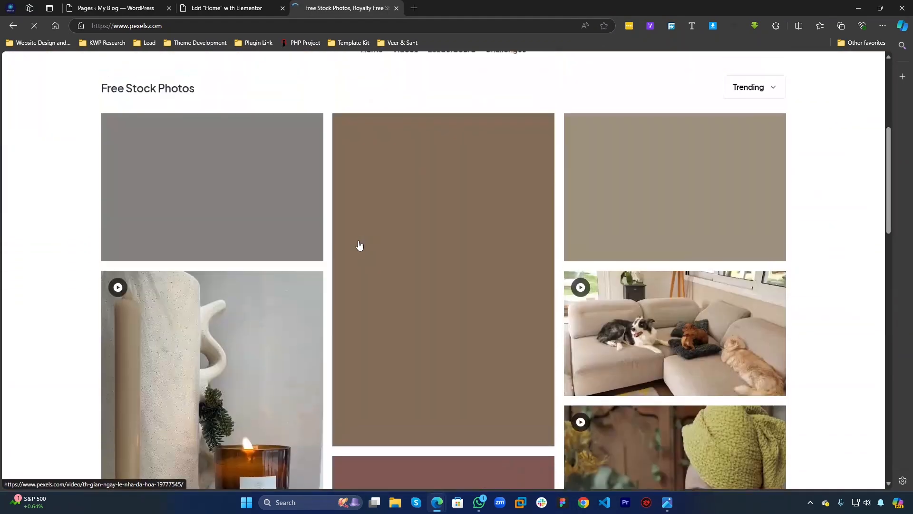
{"action": "left_click", "coordinate": [414, 203]}
{"action": "type", "text": "formal"}
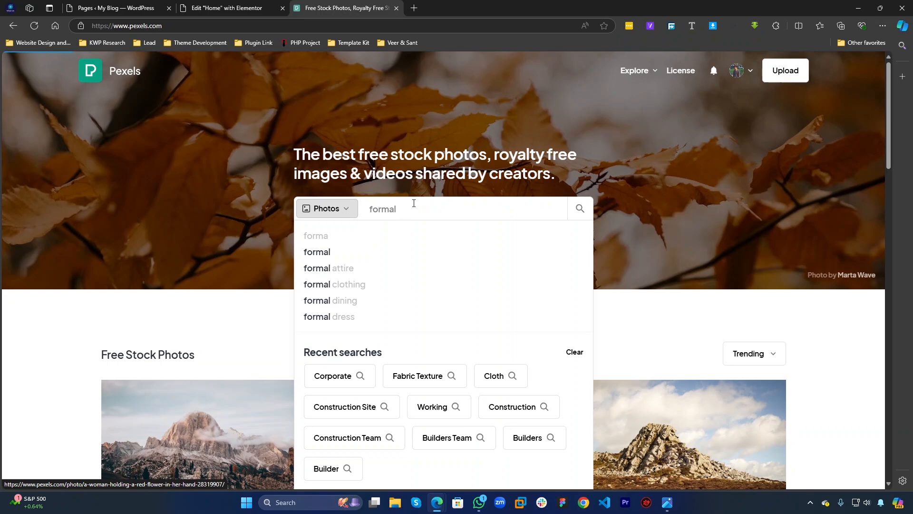
{"action": "key", "text": "Return"}
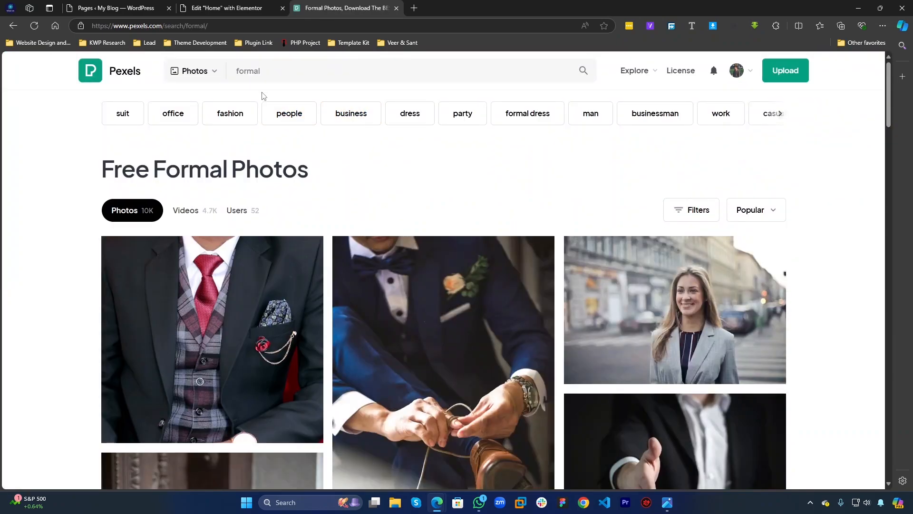
{"action": "left_click", "coordinate": [290, 119]}
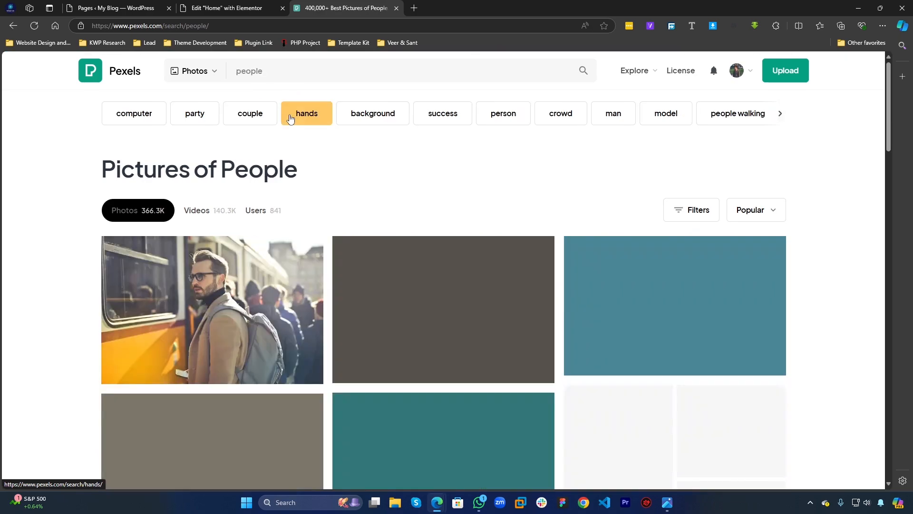
Step: Download the photos of the man in a black jacket with a backpack and the woman reading a book, dismissing the promotional pop-ups
{"action": "scroll", "coordinate": [301, 247], "scroll_direction": "down", "scroll_amount": 5}
{"action": "scroll", "coordinate": [374, 250], "scroll_direction": "down", "scroll_amount": 10}
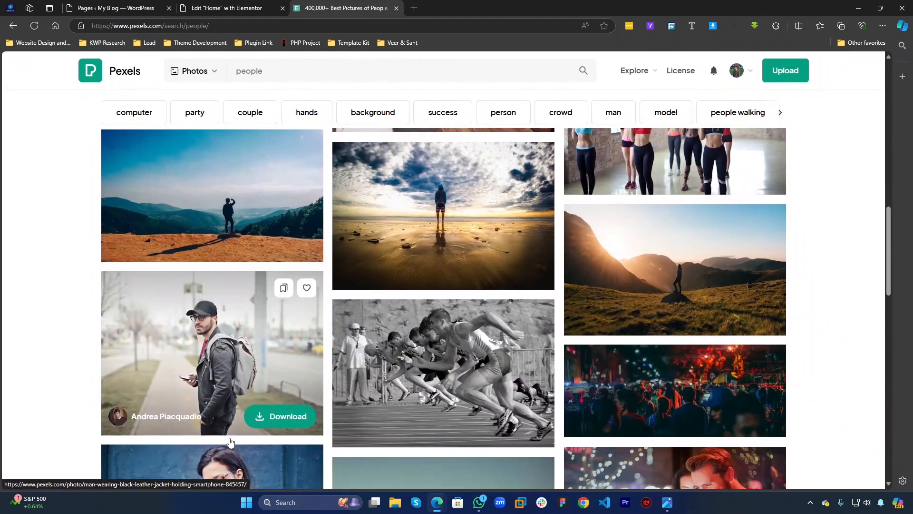
{"action": "left_click", "coordinate": [279, 414]}
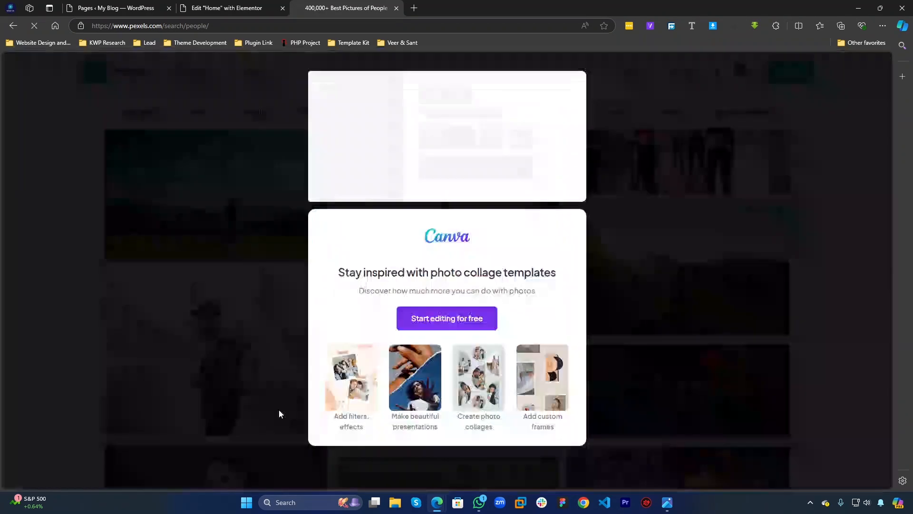
{"action": "left_click", "coordinate": [626, 247]}
{"action": "scroll", "coordinate": [224, 309], "scroll_direction": "down", "scroll_amount": 4}
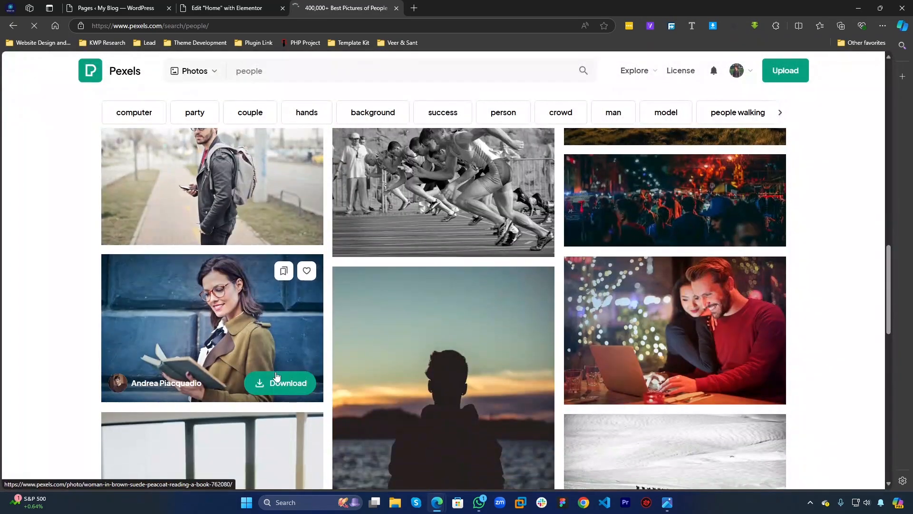
{"action": "left_click", "coordinate": [278, 379]}
{"action": "left_click", "coordinate": [737, 244]}
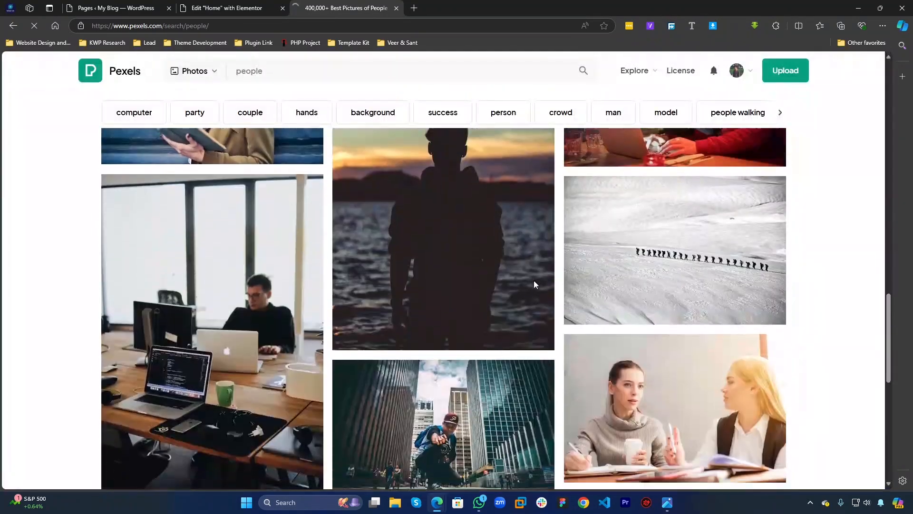
Step: Download the photos of the man drinking coffee at a laptop and the bearded man against the blue sky
{"action": "scroll", "coordinate": [321, 328], "scroll_direction": "down", "scroll_amount": 5}
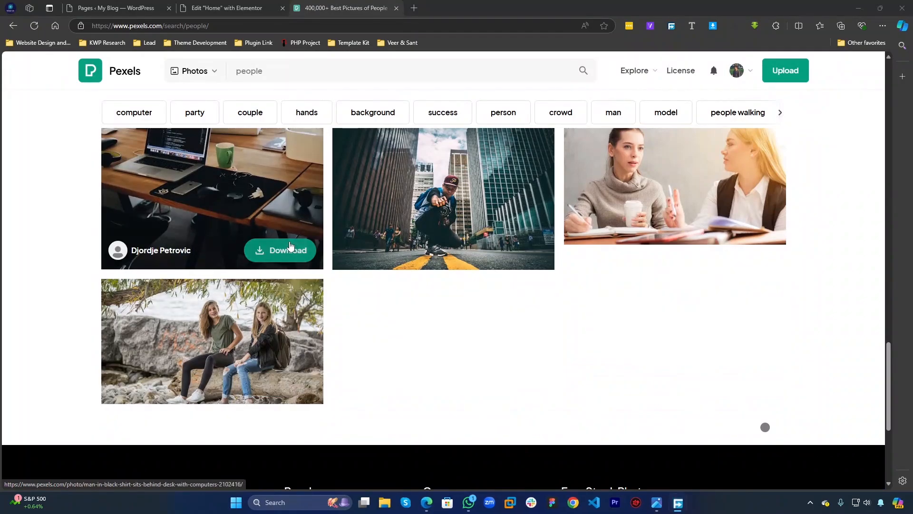
{"action": "scroll", "coordinate": [473, 263], "scroll_direction": "down", "scroll_amount": 10}
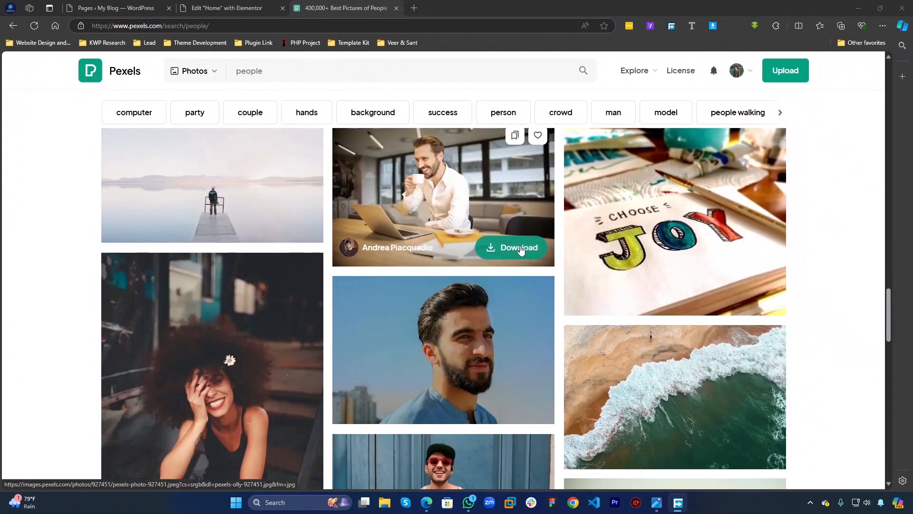
{"action": "left_click", "coordinate": [512, 247]}
{"action": "left_click", "coordinate": [764, 158]}
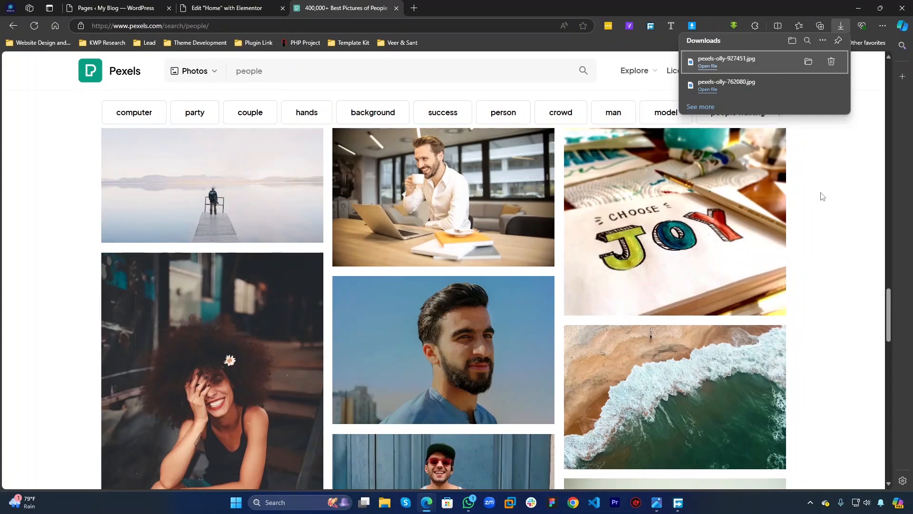
{"action": "left_click", "coordinate": [498, 415]}
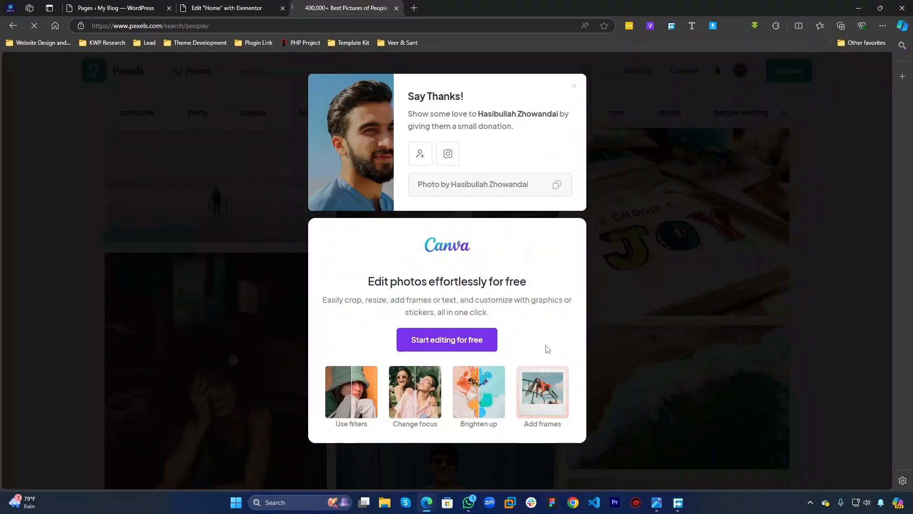
{"action": "left_click", "coordinate": [643, 291]}
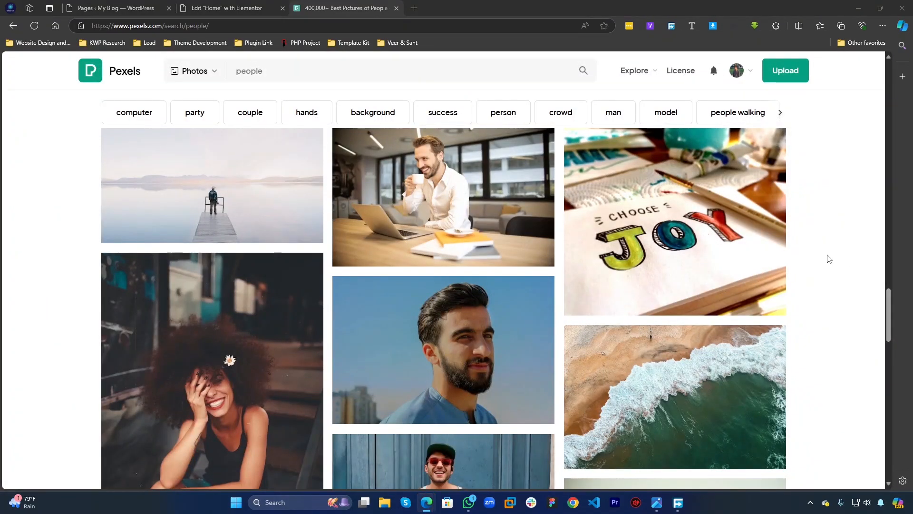
Step: Close the Pexels tab, upload the three most recently downloaded people photos to the media library, and leave the library without selecting one
{"action": "left_click", "coordinate": [396, 9]}
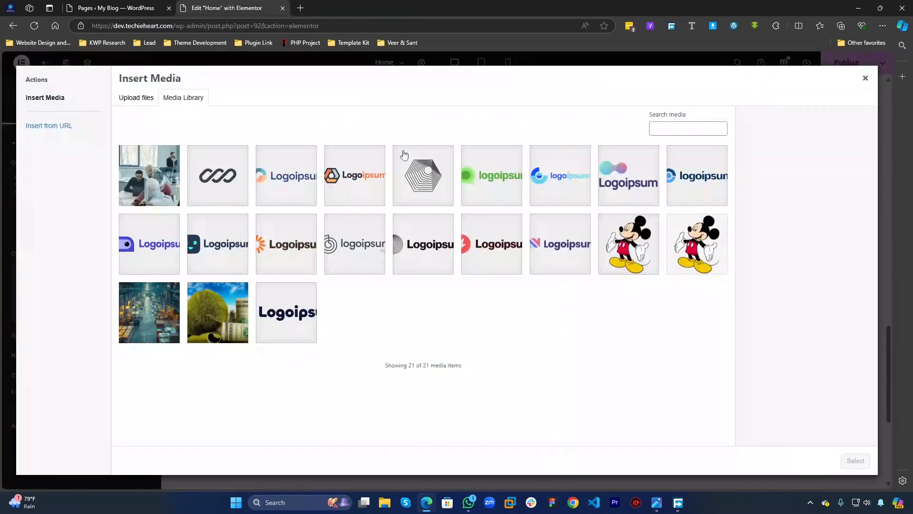
{"action": "key", "text": "ctrl+j"}
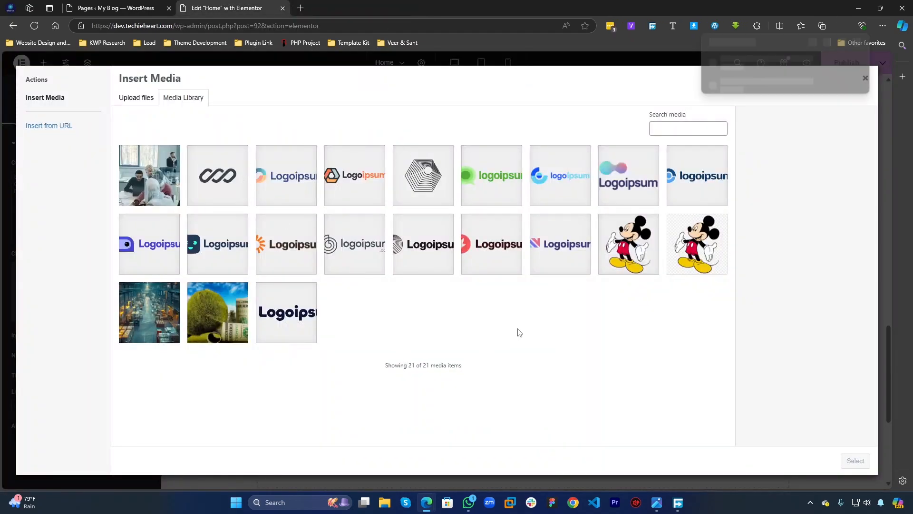
{"action": "left_click_drag", "start_coordinate": [720, 65], "coordinate": [569, 261]}
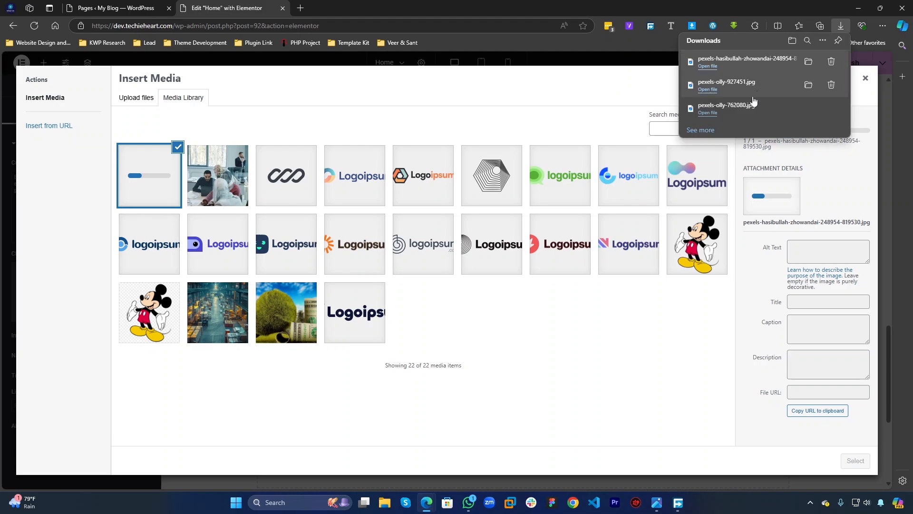
{"action": "left_click_drag", "start_coordinate": [755, 102], "coordinate": [618, 269]}
{"action": "key", "text": "ctrl+j"}
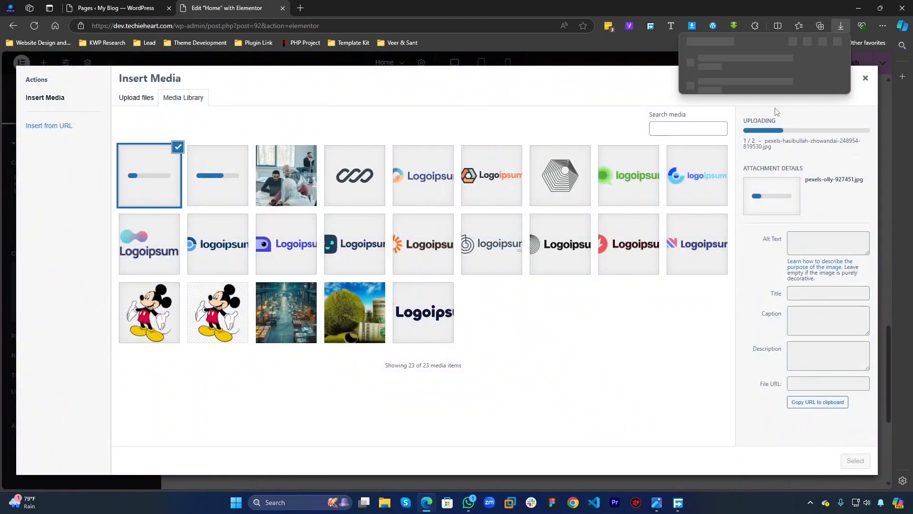
{"action": "left_click_drag", "start_coordinate": [767, 98], "coordinate": [532, 255]}
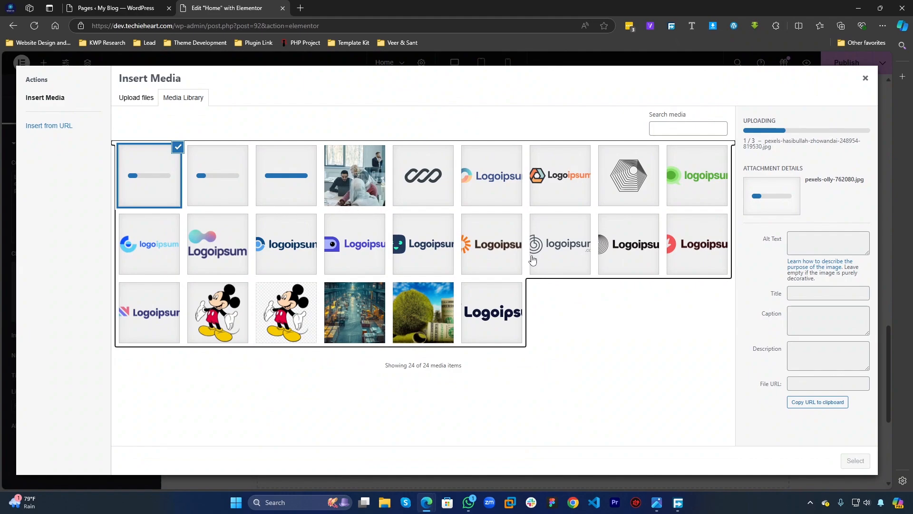
{"action": "left_click", "coordinate": [861, 83]}
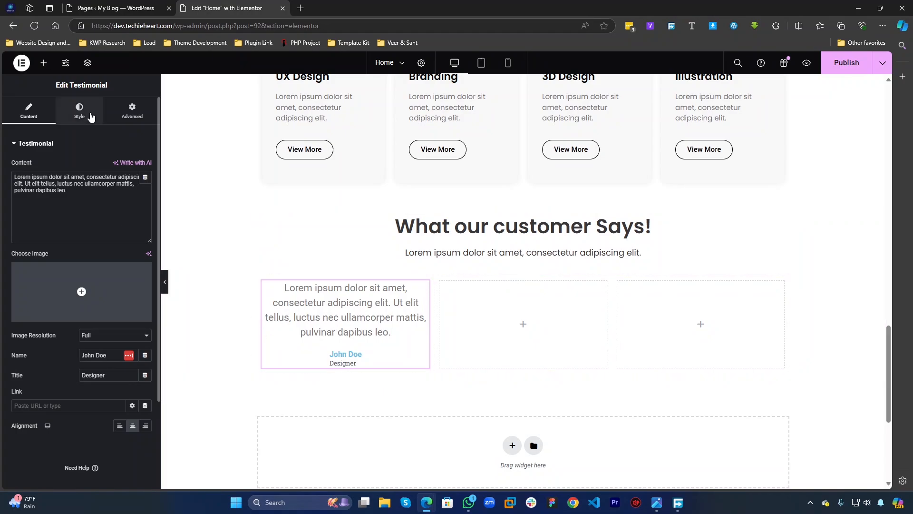
Step: Set the text color of the testimonial's content to dark gray #272727
{"action": "left_click", "coordinate": [91, 116]}
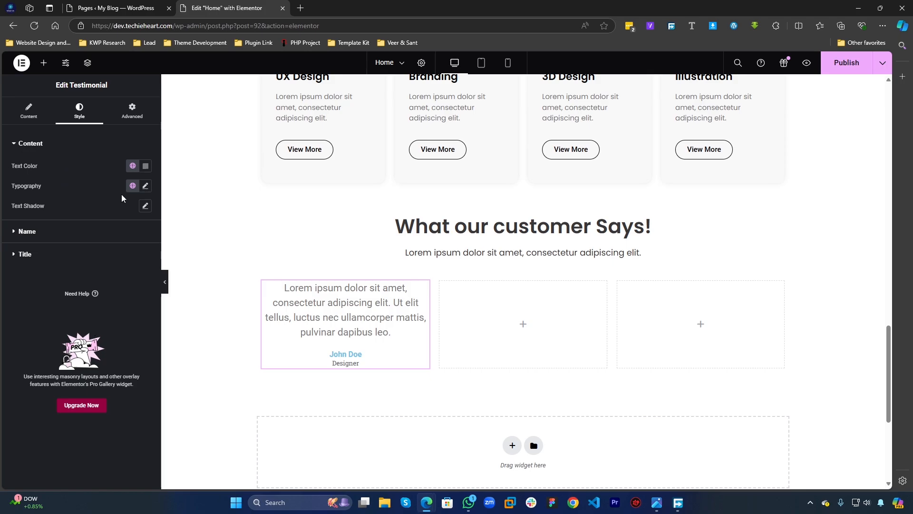
{"action": "left_click", "coordinate": [145, 166]}
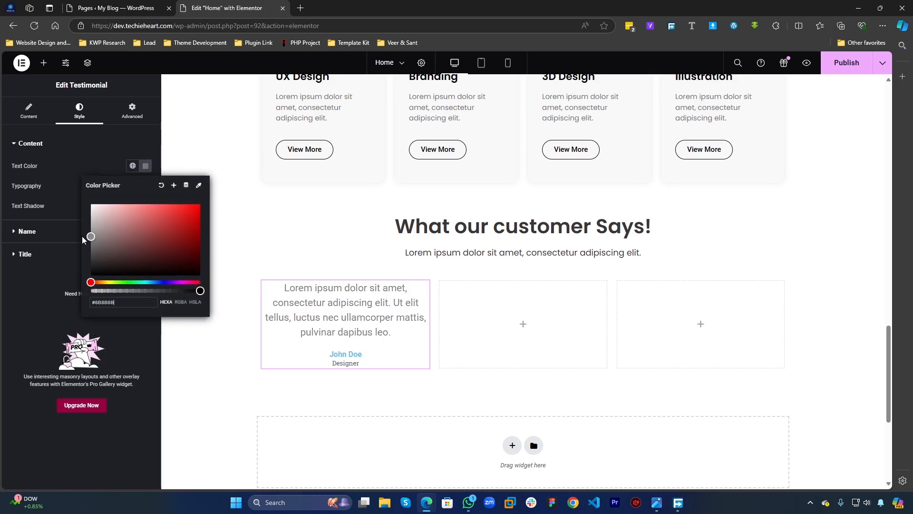
{"action": "left_click_drag", "start_coordinate": [82, 236], "coordinate": [76, 270]}
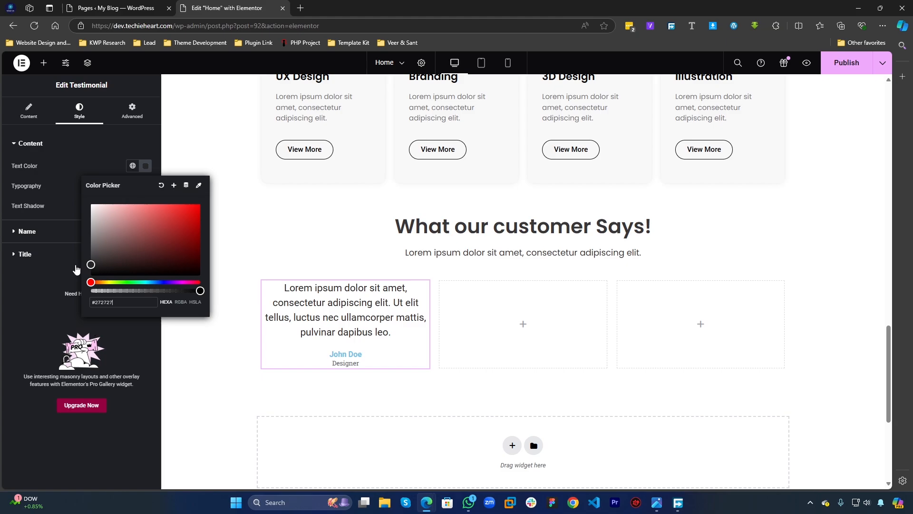
{"action": "left_click", "coordinate": [48, 213]}
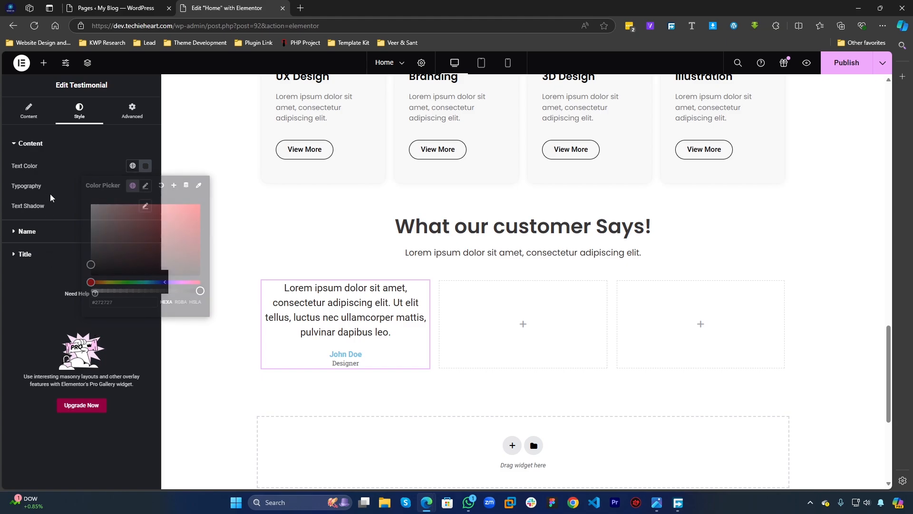
Step: Set the font size of the testimonial's content text to 17 px
{"action": "left_click", "coordinate": [145, 185]}
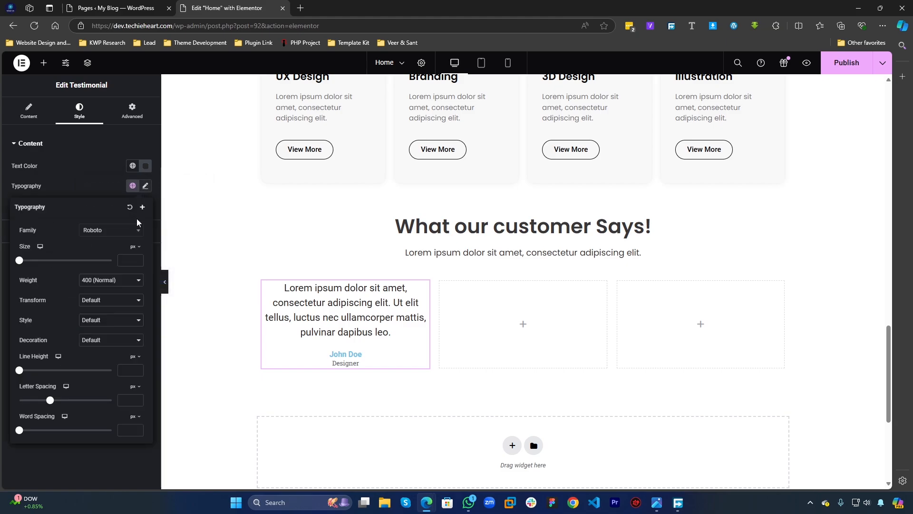
{"action": "left_click", "coordinate": [124, 264]}
{"action": "type", "text": "16"}
{"action": "key", "text": "Up"}
{"action": "key", "text": "Up"}
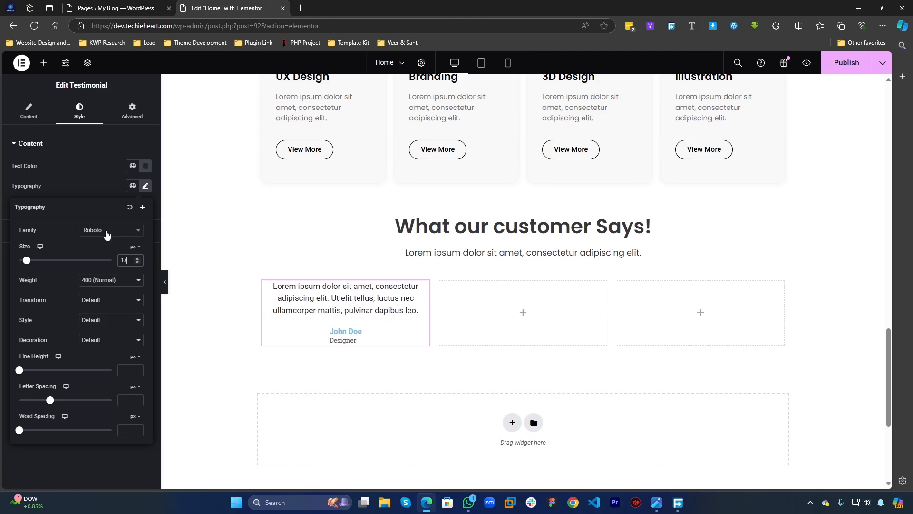
Step: Set the testimonial content text's font family to Poppins and its size to 16 px
{"action": "left_click", "coordinate": [107, 234]}
{"action": "type", "text": "Pop"}
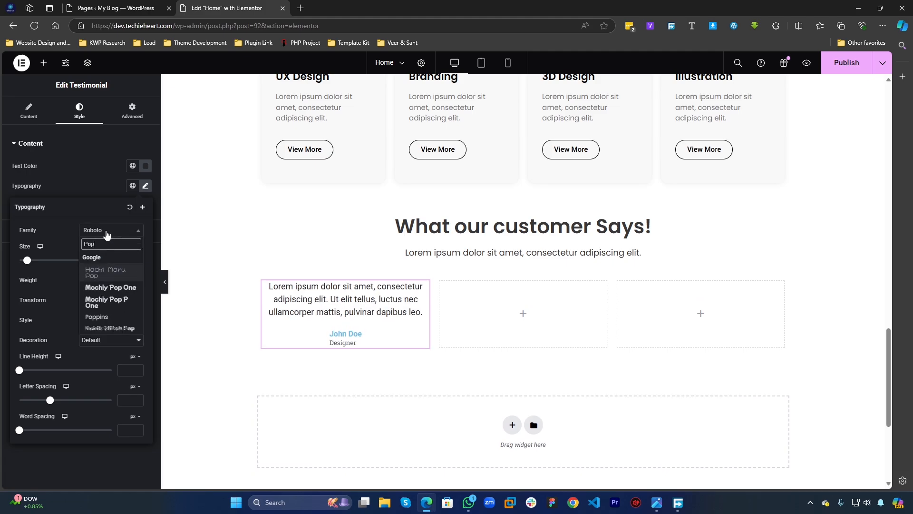
{"action": "type", "text": "p"}
{"action": "key", "text": "Return"}
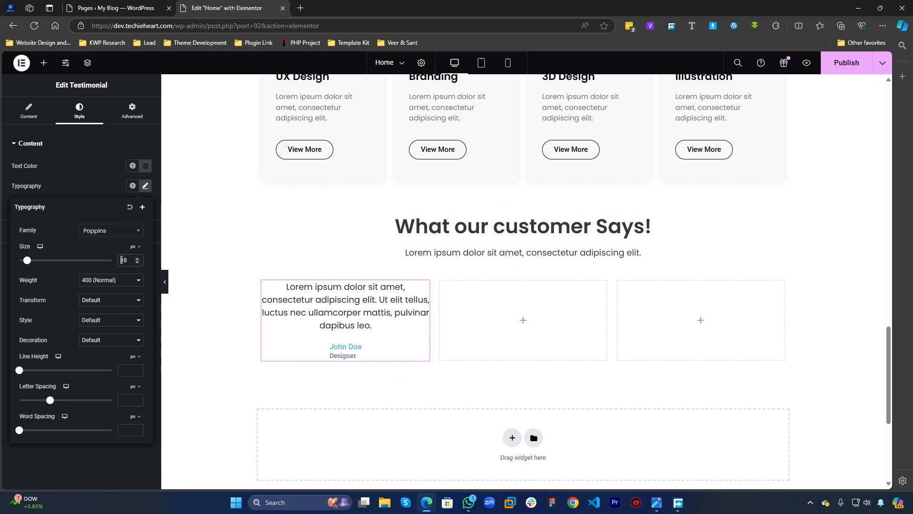
{"action": "key", "text": "Down"}
{"action": "key", "text": "Down"}
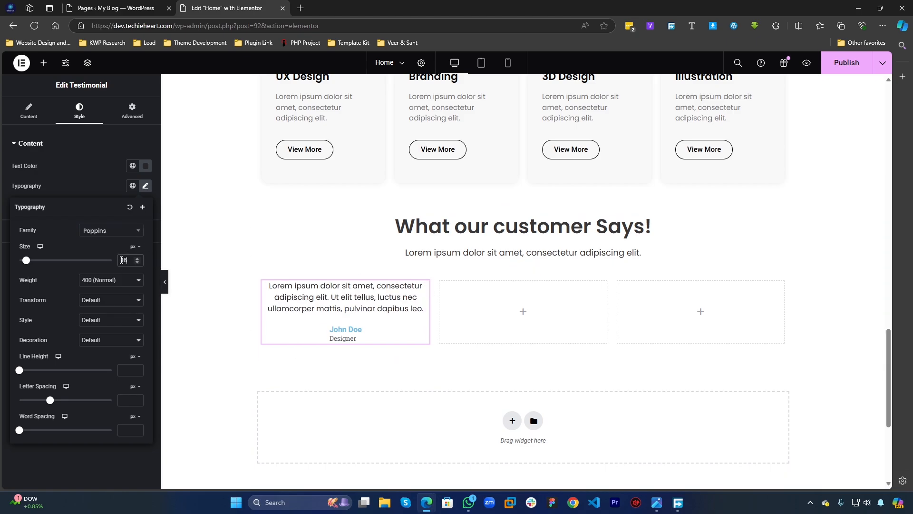
Step: Try the 500 (Medium) weight on the testimonial's content text, return it to 400 (Normal), and close the typography settings
{"action": "left_click", "coordinate": [90, 281]}
{"action": "left_click", "coordinate": [95, 340]}
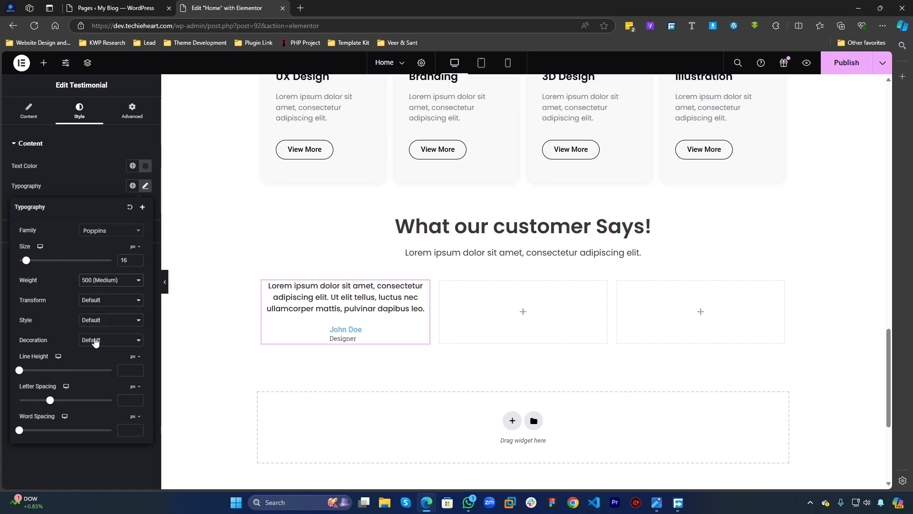
{"action": "left_click", "coordinate": [101, 287]}
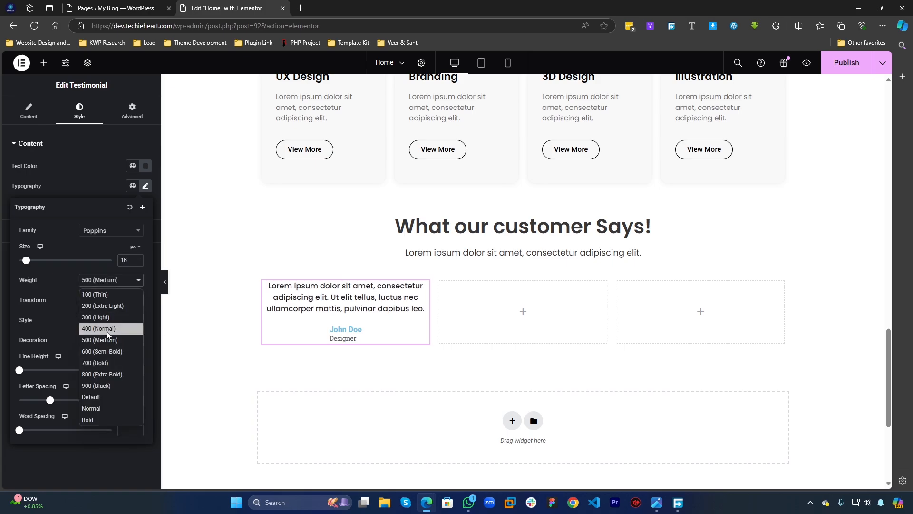
{"action": "left_click", "coordinate": [102, 327]}
{"action": "left_click", "coordinate": [88, 181]}
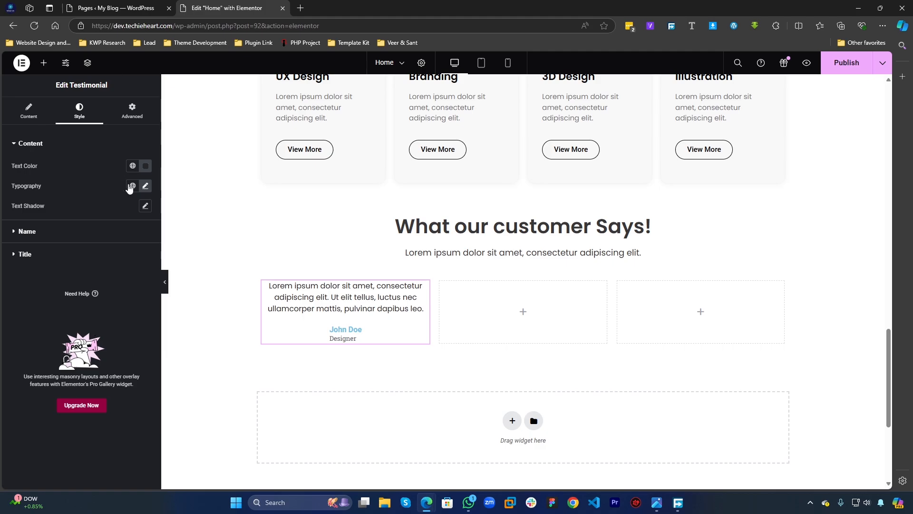
Step: Insert the photo of the bearded man against the blue sky from the media library as the testimonial's image
{"action": "left_click", "coordinate": [29, 116]}
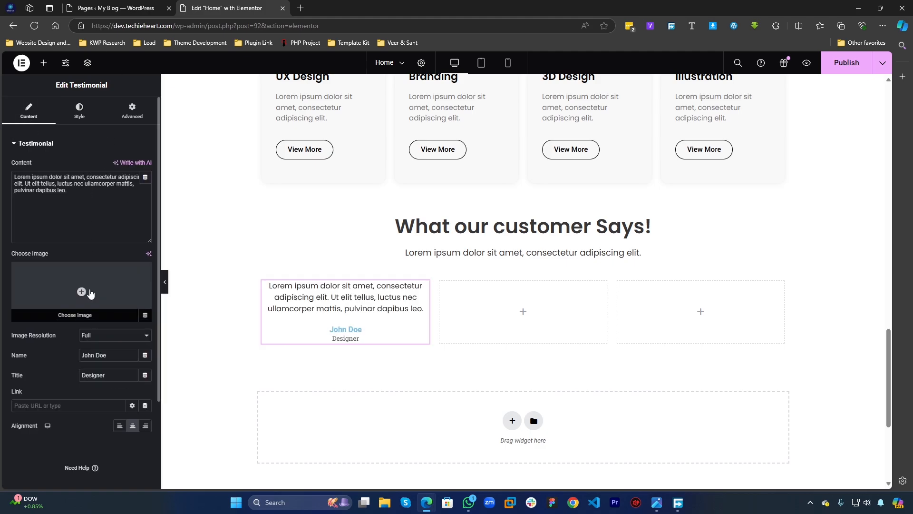
{"action": "left_click", "coordinate": [88, 291]}
{"action": "left_click", "coordinate": [238, 178]}
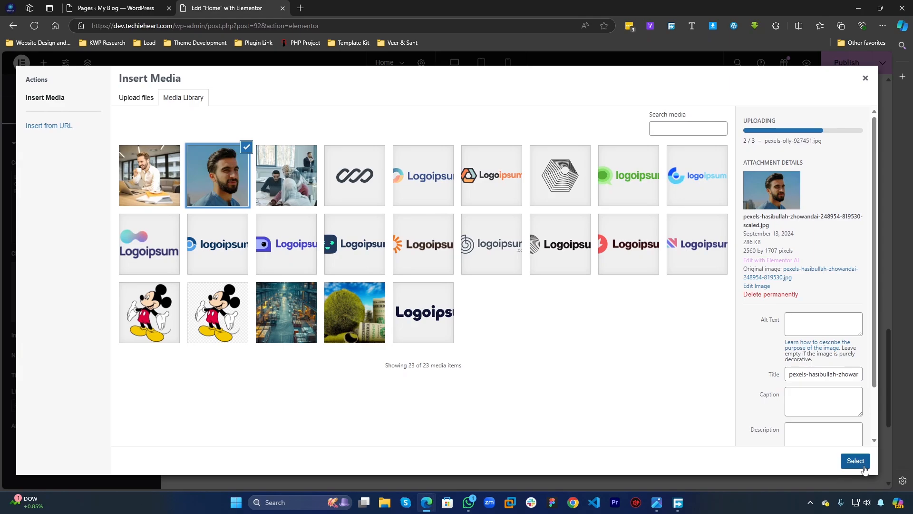
{"action": "left_click", "coordinate": [851, 460]}
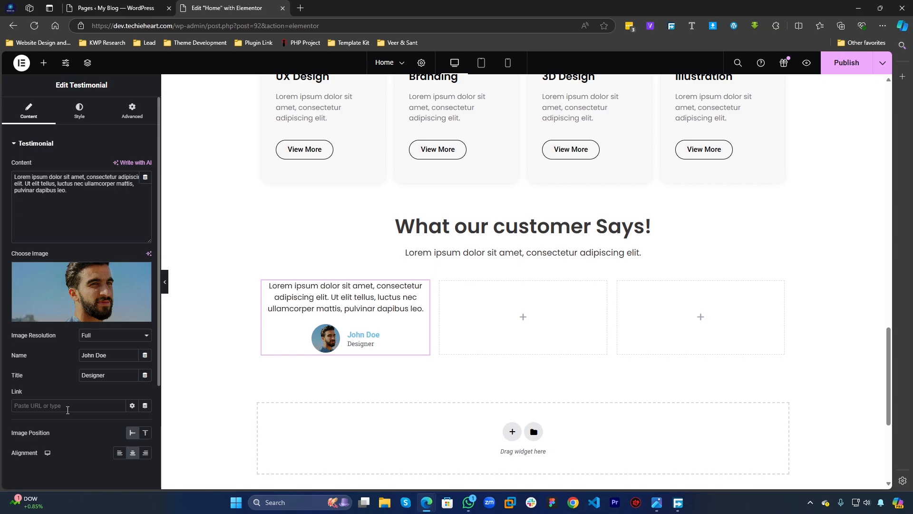
Step: Try left alignment and the top image position on the testimonial, returning each to center alignment and the aside position
{"action": "scroll", "coordinate": [68, 410], "scroll_direction": "down", "scroll_amount": 3}
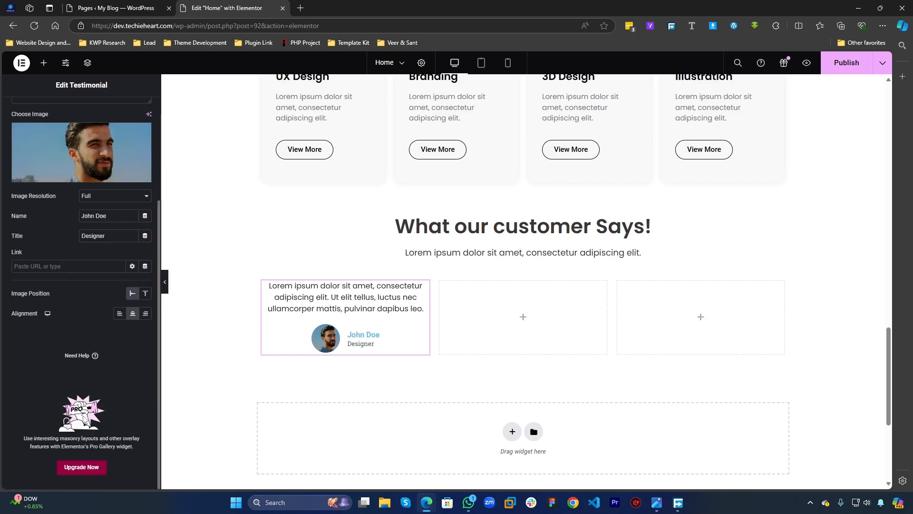
{"action": "left_click", "coordinate": [120, 315]}
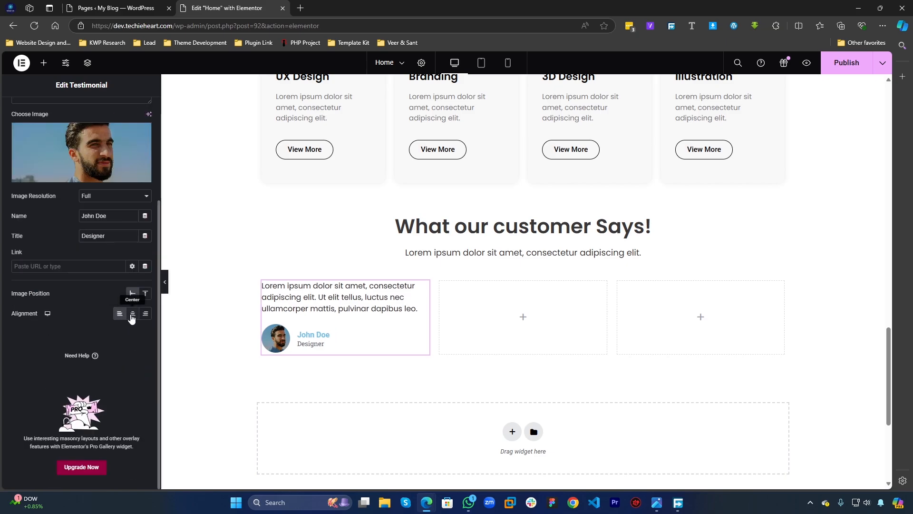
{"action": "left_click", "coordinate": [132, 315]}
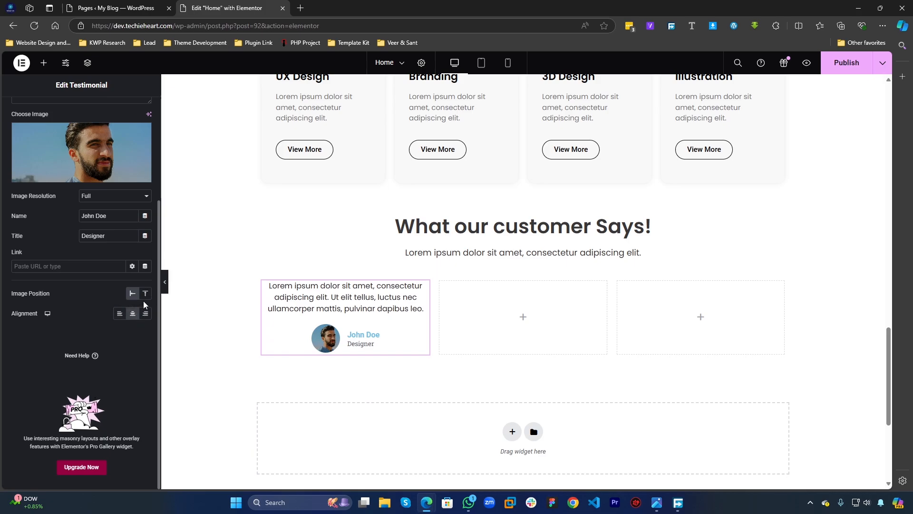
{"action": "left_click", "coordinate": [146, 295]}
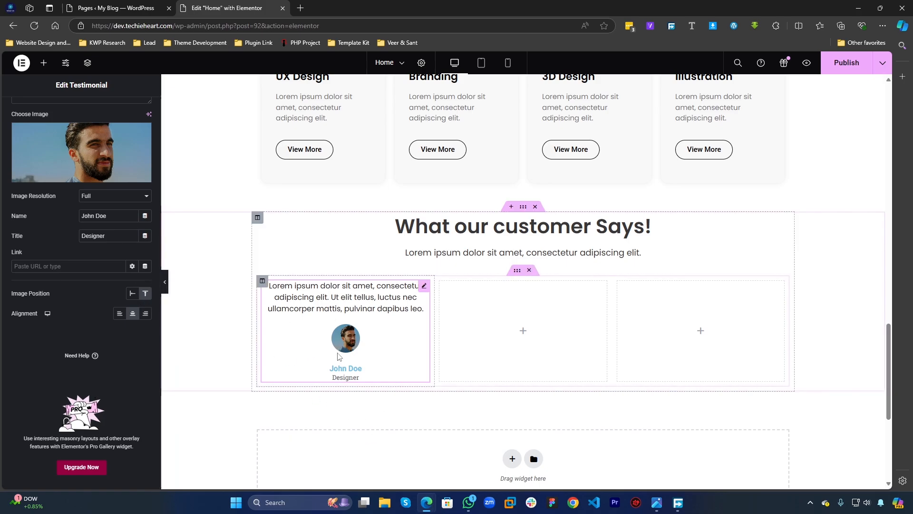
{"action": "left_click", "coordinate": [130, 299]}
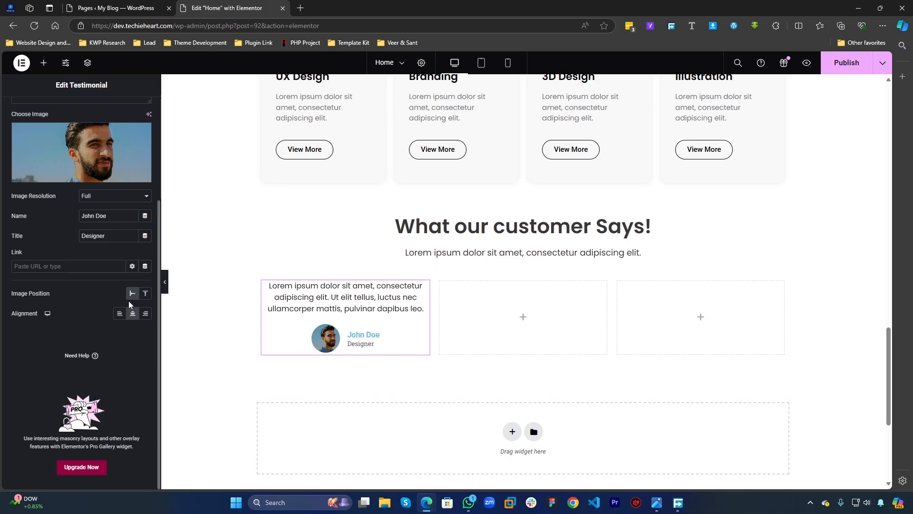
{"action": "scroll", "coordinate": [61, 141], "scroll_direction": "up", "scroll_amount": 3}
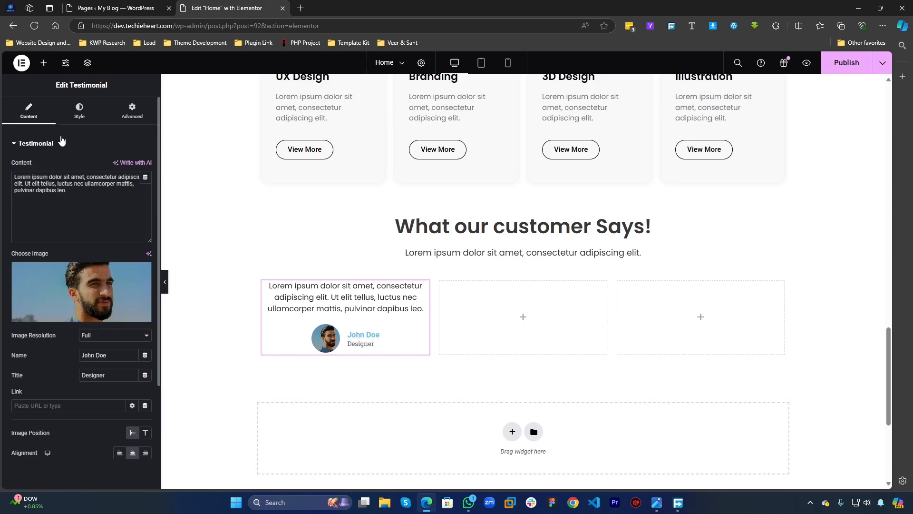
Step: Set the text color of the testimonial's name to dark blue #13516B
{"action": "left_click", "coordinate": [79, 112]}
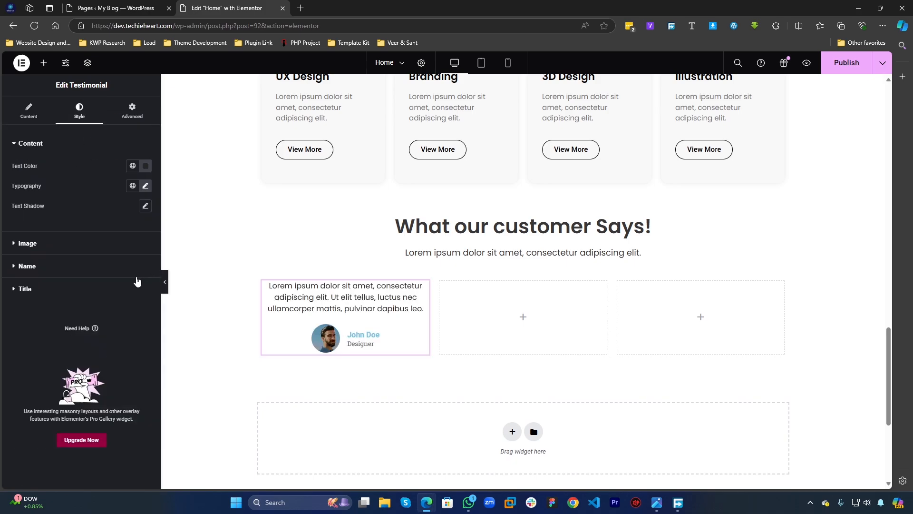
{"action": "left_click", "coordinate": [55, 267]}
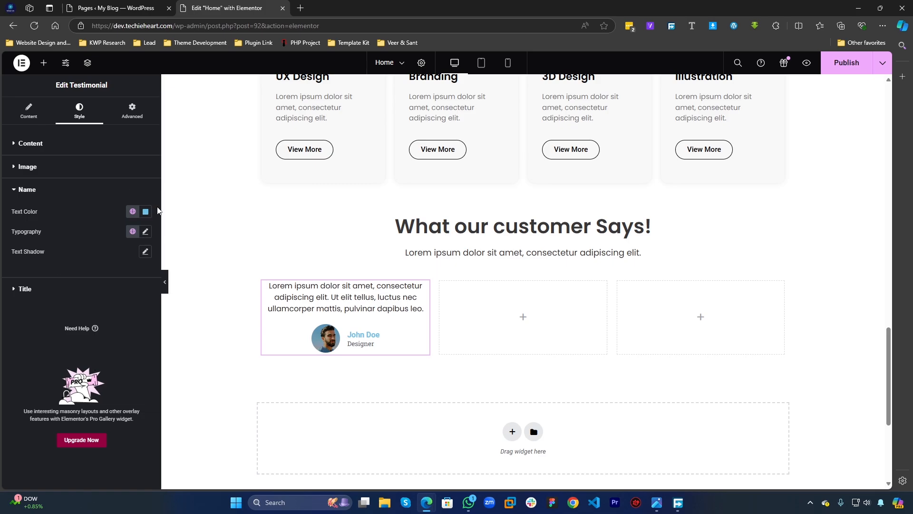
{"action": "left_click", "coordinate": [146, 211]}
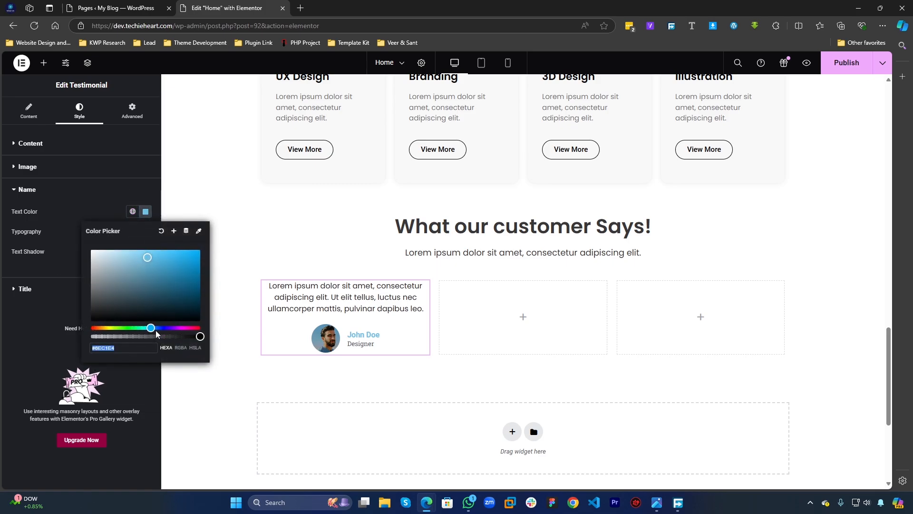
{"action": "left_click", "coordinate": [181, 291]}
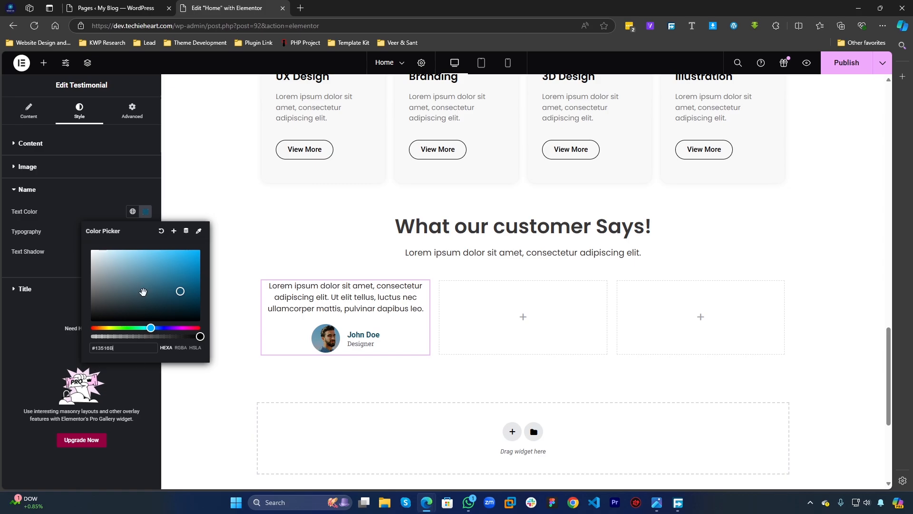
{"action": "left_click", "coordinate": [112, 212]}
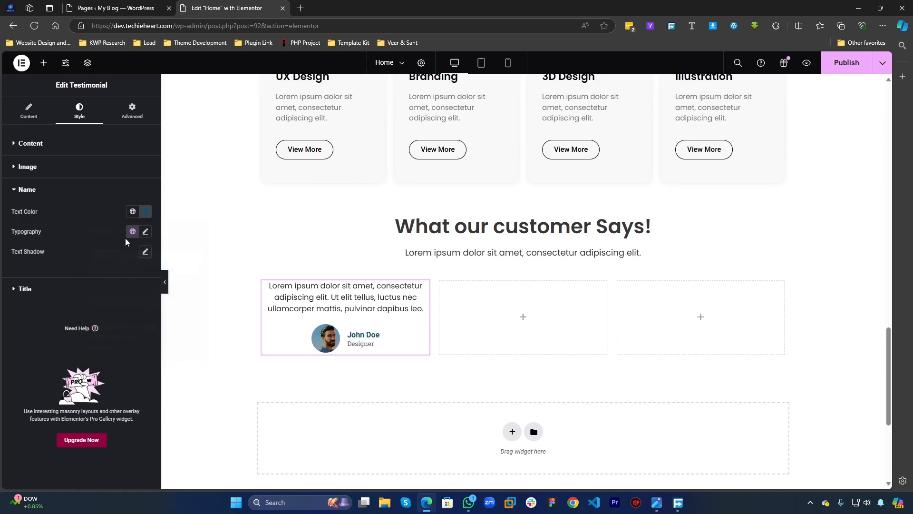
Step: Set the font family of the testimonial's name to Poppins
{"action": "left_click", "coordinate": [77, 290]}
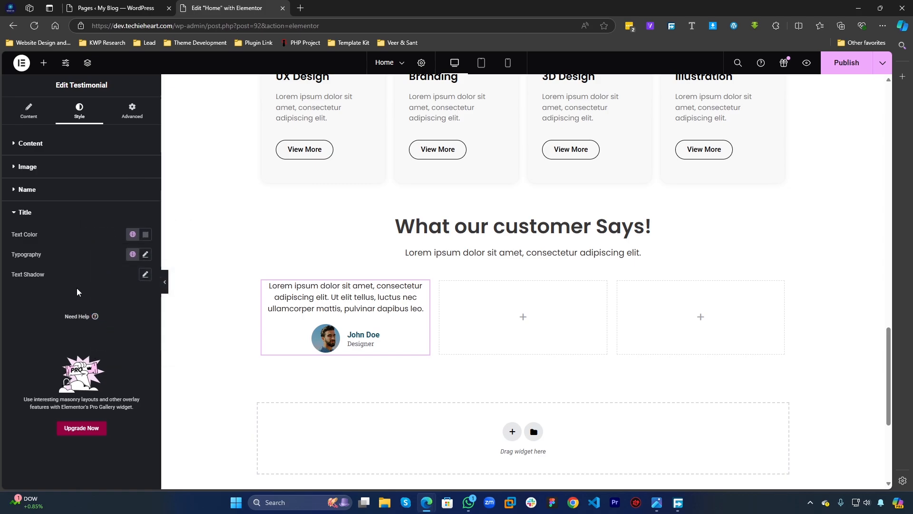
{"action": "left_click", "coordinate": [69, 190]}
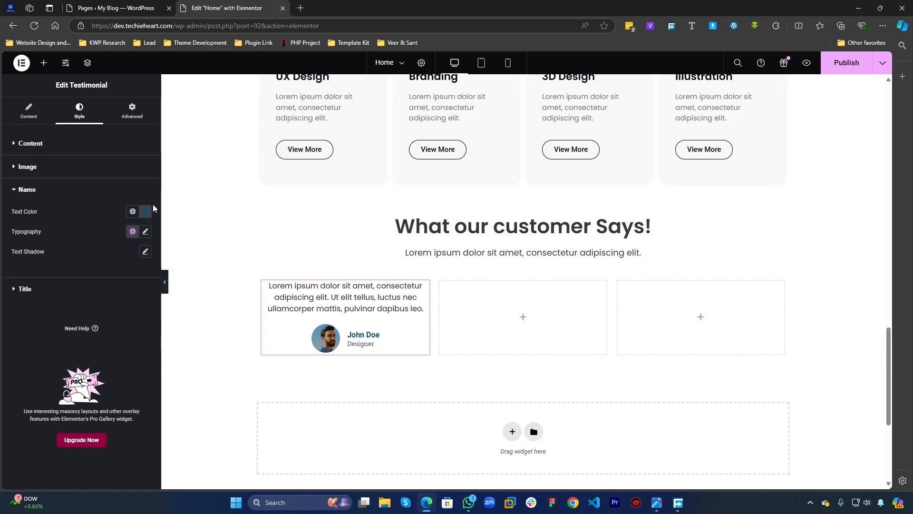
{"action": "left_click", "coordinate": [146, 232]}
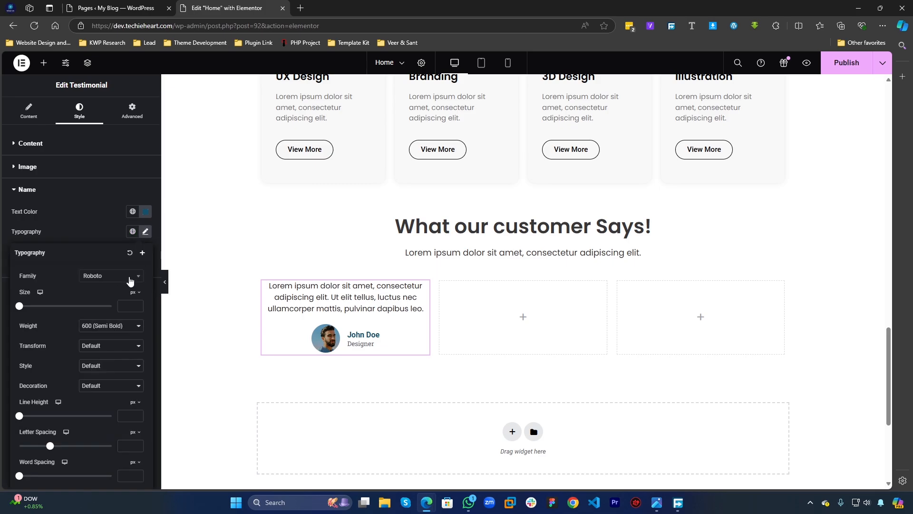
{"action": "left_click", "coordinate": [118, 279]}
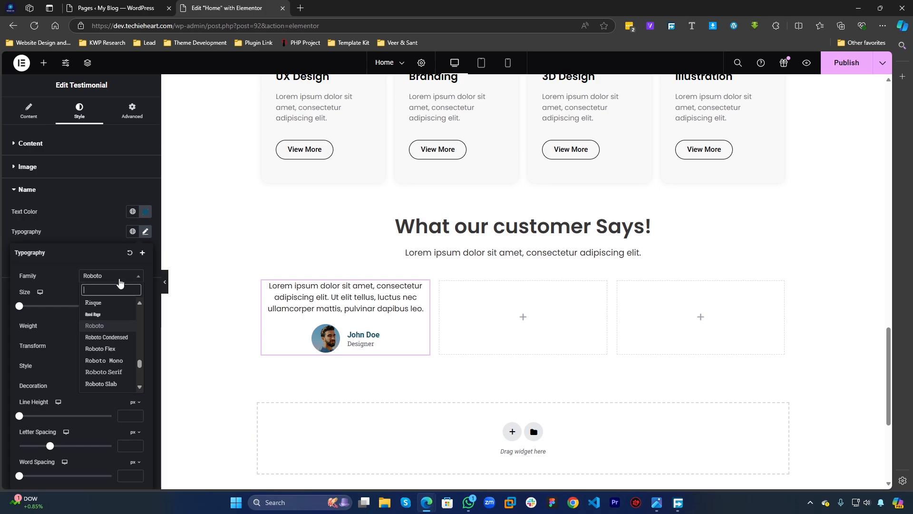
{"action": "type", "text": "Popp"}
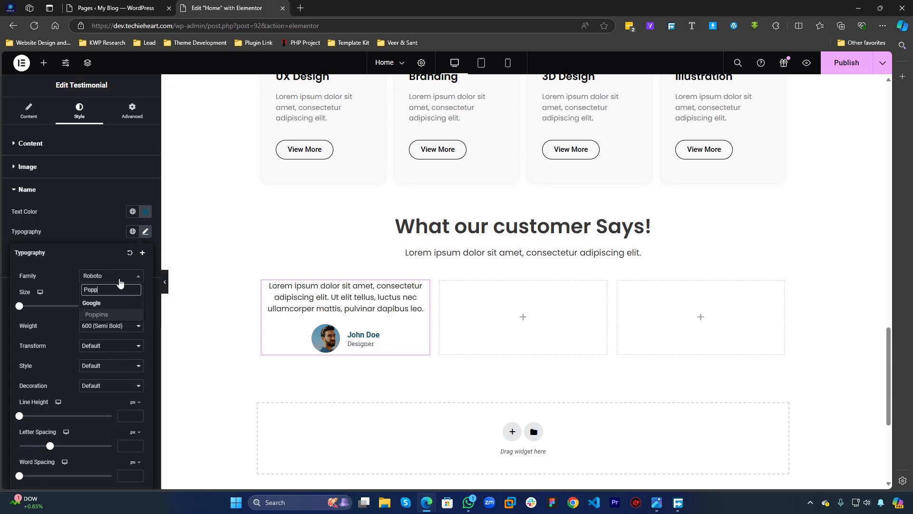
{"action": "key", "text": "Return"}
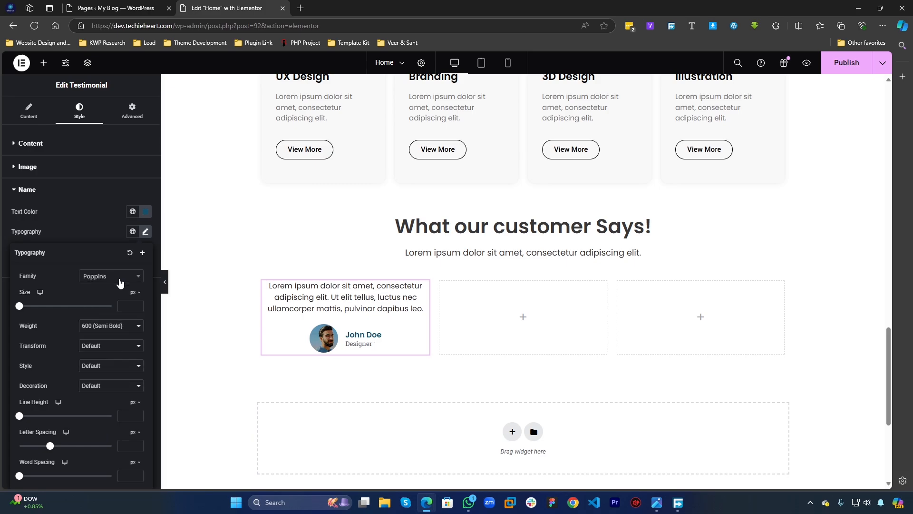
{"action": "left_click", "coordinate": [90, 223]}
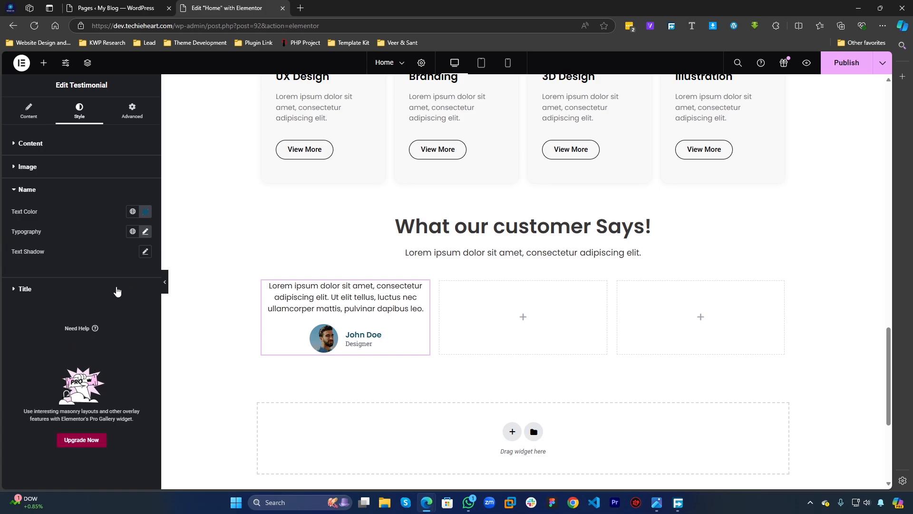
Step: Set the font family of the testimonial's title to Poppins
{"action": "left_click", "coordinate": [116, 289]}
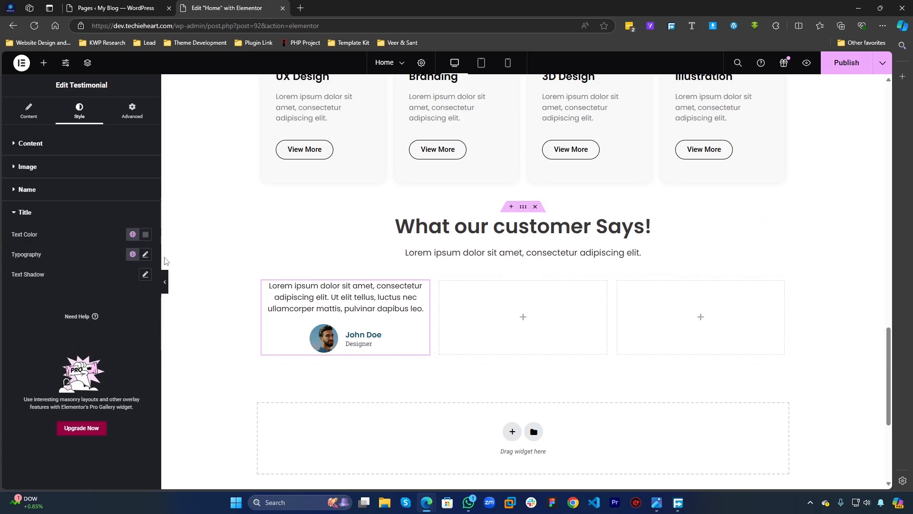
{"action": "left_click", "coordinate": [145, 255]}
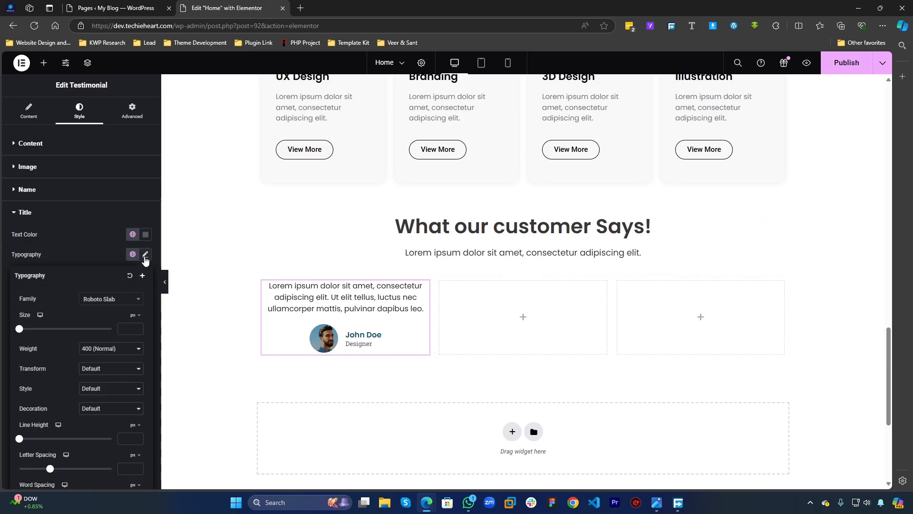
{"action": "left_click", "coordinate": [97, 301]}
{"action": "type", "text": "poppins"}
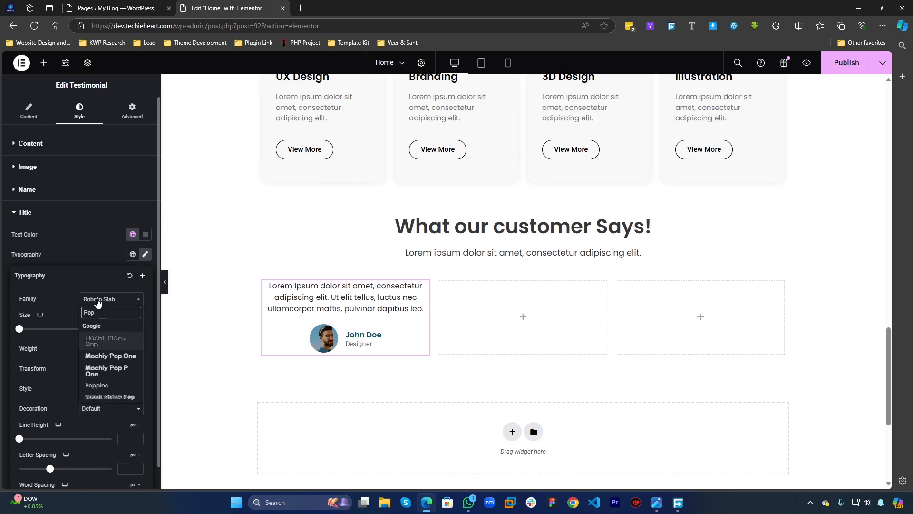
{"action": "key", "text": "Return"}
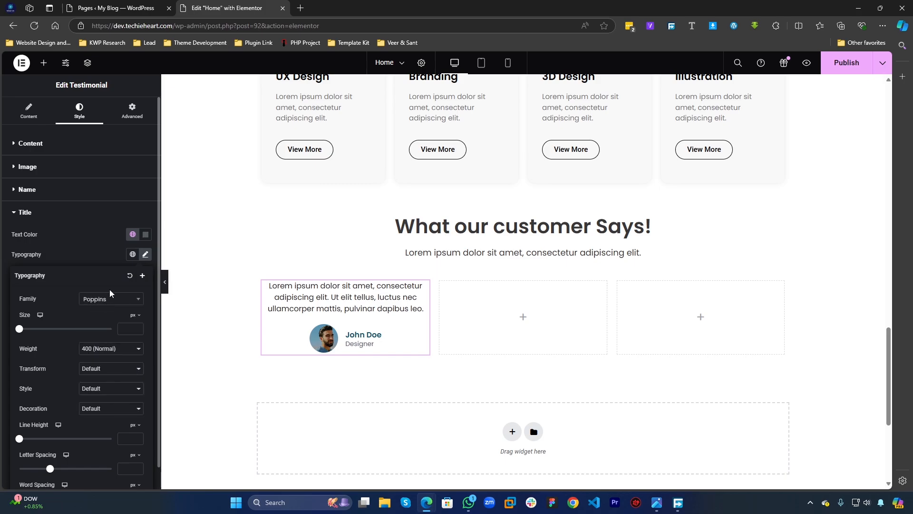
{"action": "left_click", "coordinate": [102, 259]}
Step: Set the text color of the testimonial's title to a very dark gray, about #242627
{"action": "left_click", "coordinate": [145, 234]}
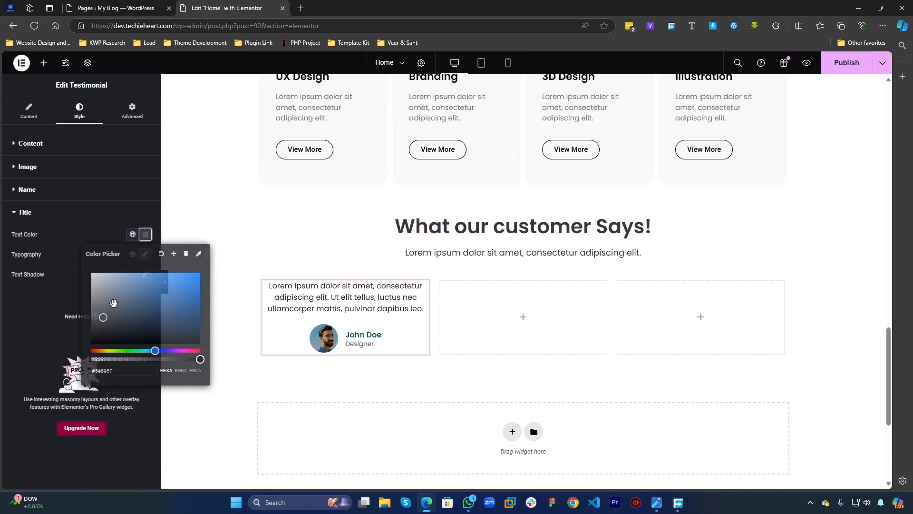
{"action": "left_click", "coordinate": [98, 332]}
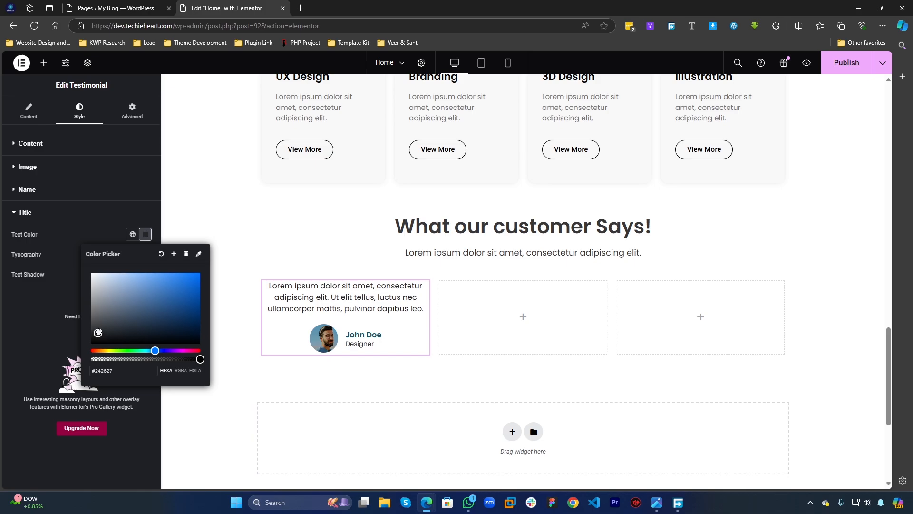
{"action": "left_click_drag", "start_coordinate": [98, 332], "coordinate": [99, 331]}
{"action": "left_click", "coordinate": [61, 284]}
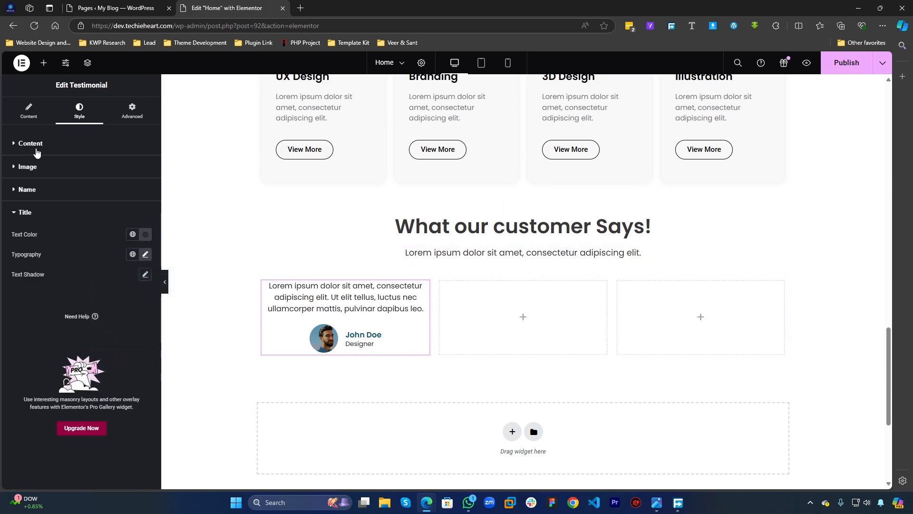
Step: Try an image resolution of 20 px on the testimonial's photo and clear the value again
{"action": "left_click", "coordinate": [41, 168]}
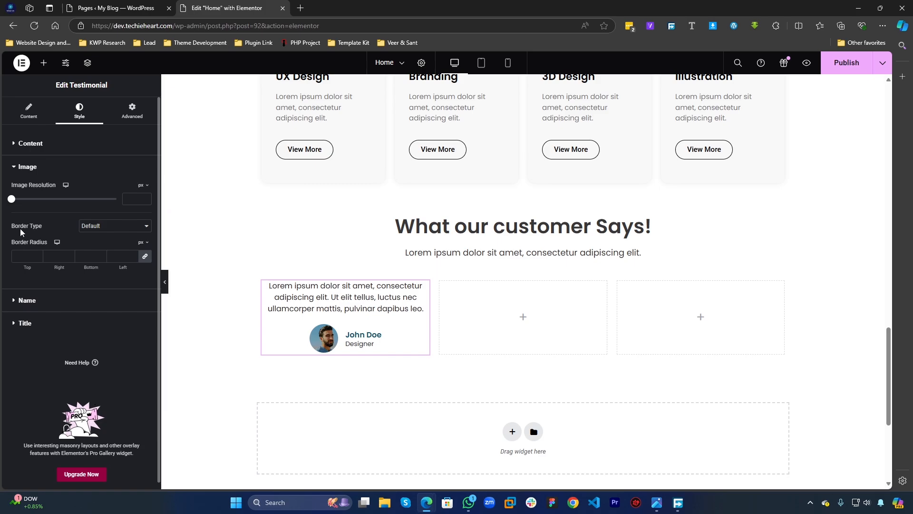
{"action": "mouse_move", "coordinate": [12, 198]}
{"action": "left_mouse_down"}
{"action": "mouse_move", "coordinate": [119, 198]}
{"action": "mouse_move", "coordinate": [14, 200]}
{"action": "left_mouse_up"}
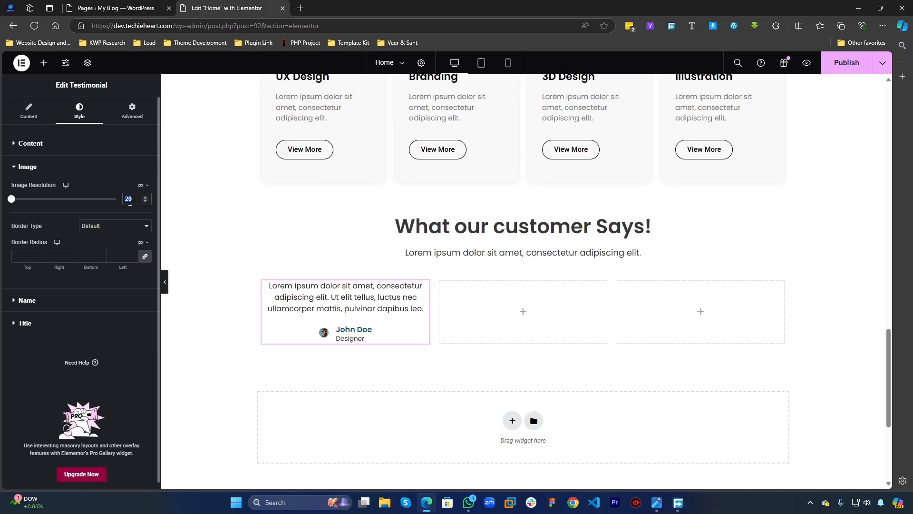
{"action": "key", "text": "BackSpace"}
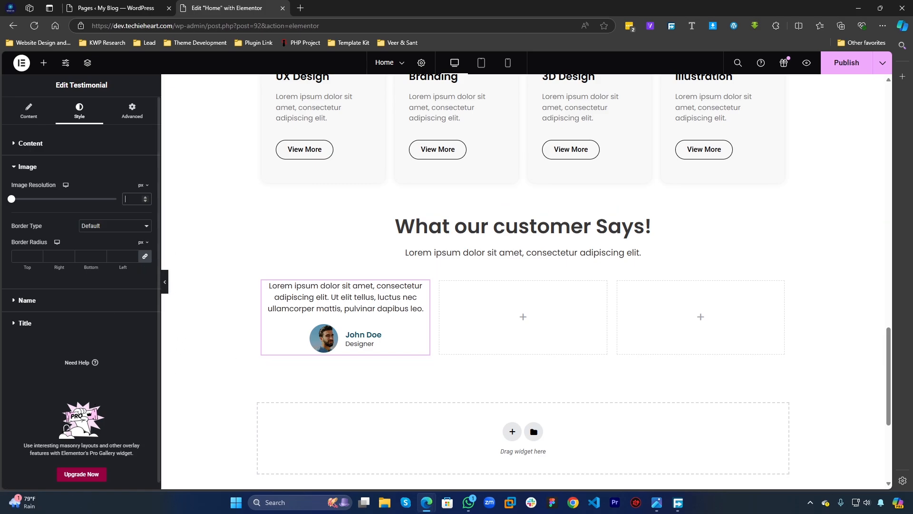
Step: Try border radius values of 0 and 50 px on the testimonial's photo and clear them again
{"action": "left_click", "coordinate": [148, 257]}
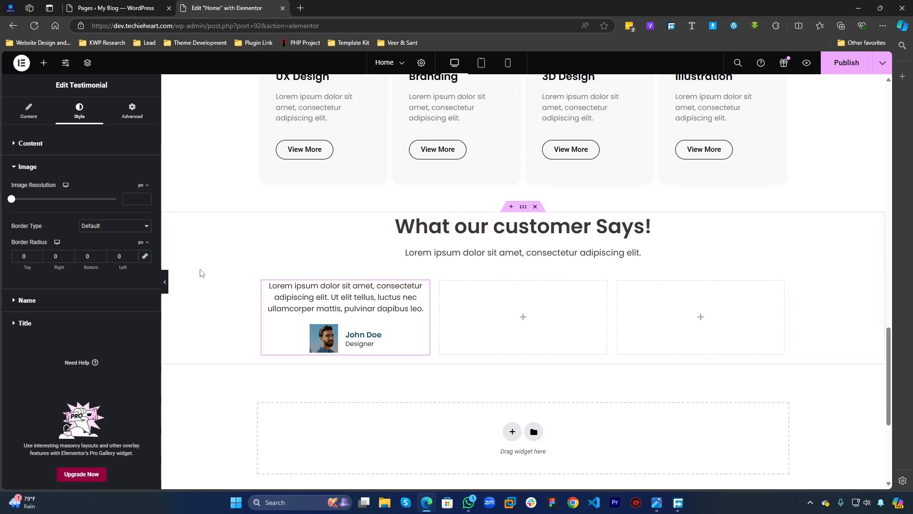
{"action": "left_click", "coordinate": [145, 257]}
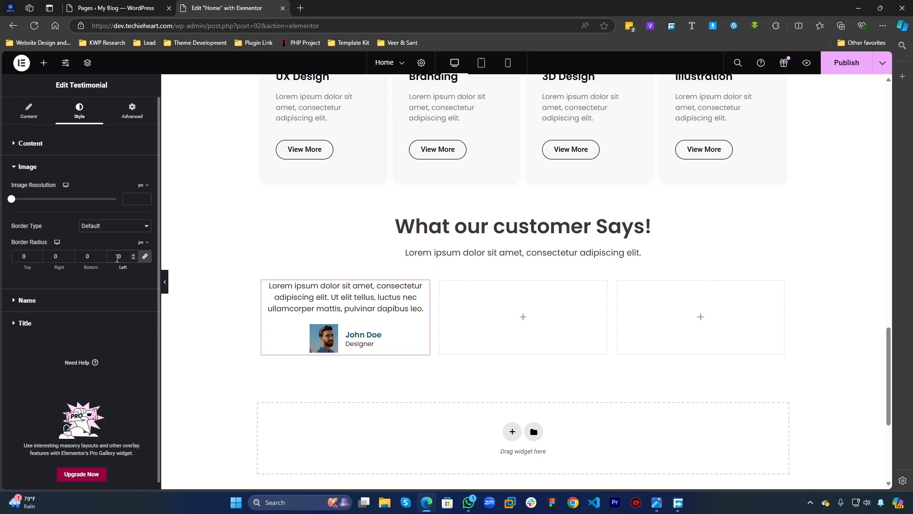
{"action": "type", "text": "50"}
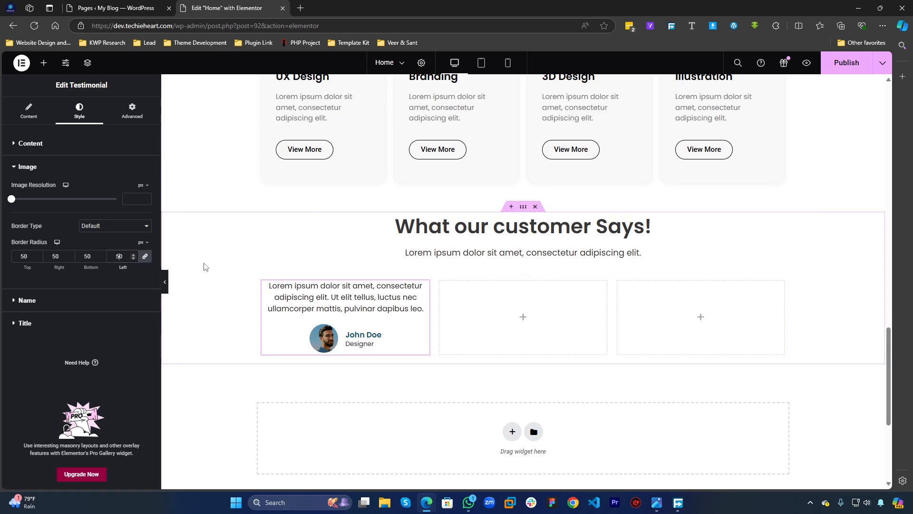
{"action": "left_click", "coordinate": [24, 260]}
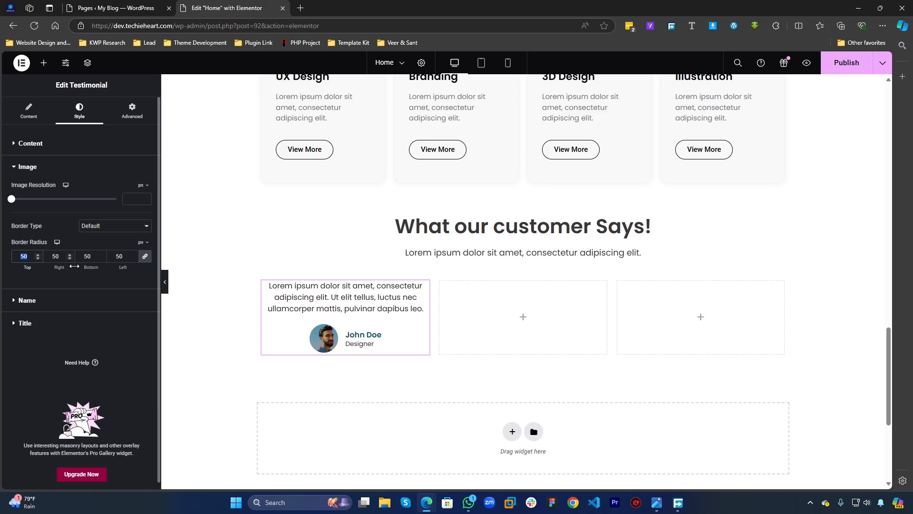
{"action": "key", "text": "BackSpace"}
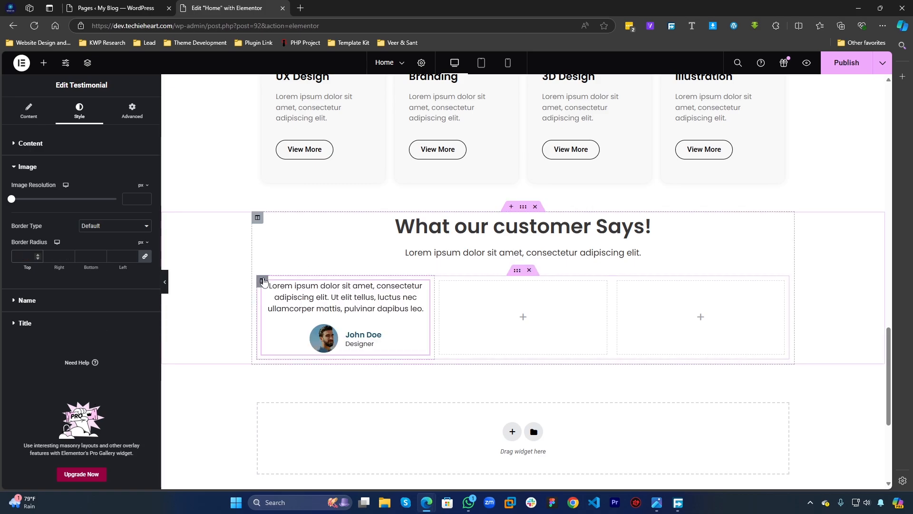
Step: Copy the finished testimonial from the first column into the empty second and third columns
{"action": "right_click", "coordinate": [356, 309]}
{"action": "left_click", "coordinate": [375, 313]}
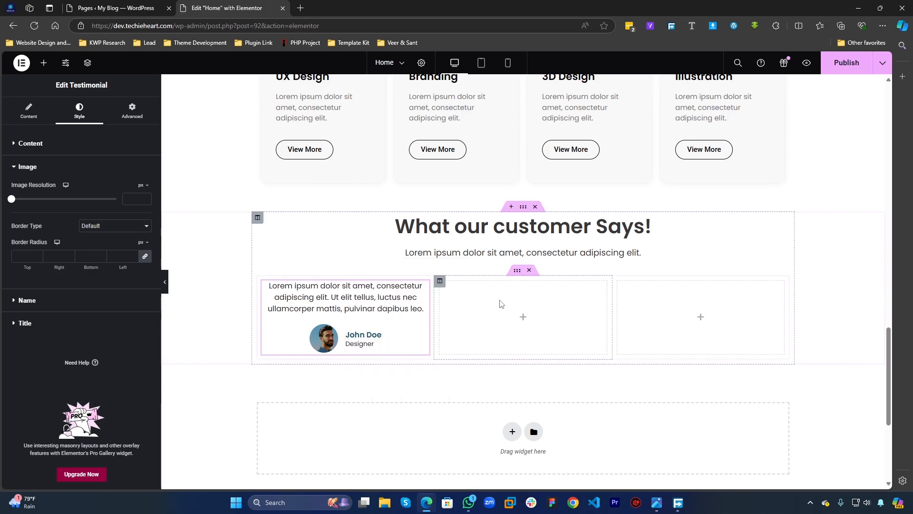
{"action": "right_click", "coordinate": [523, 323]}
{"action": "left_click", "coordinate": [598, 367]}
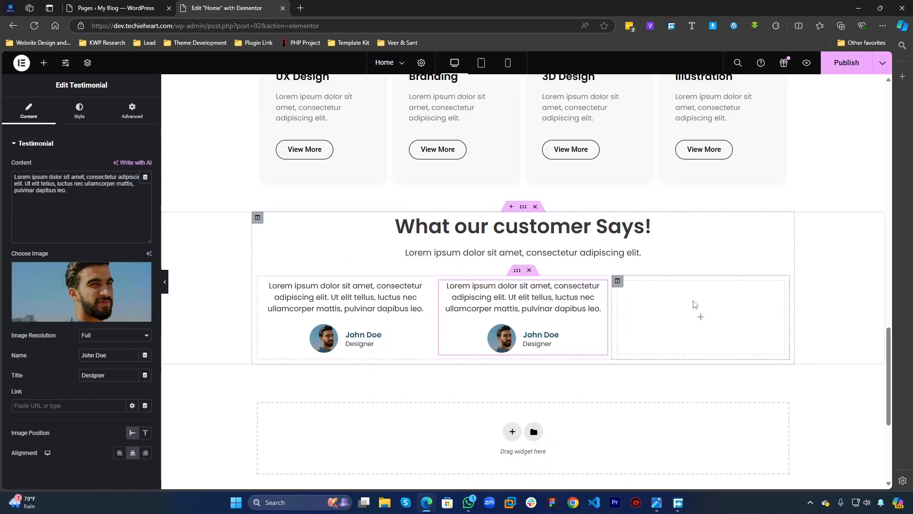
{"action": "right_click", "coordinate": [690, 316]}
{"action": "left_click", "coordinate": [707, 360]}
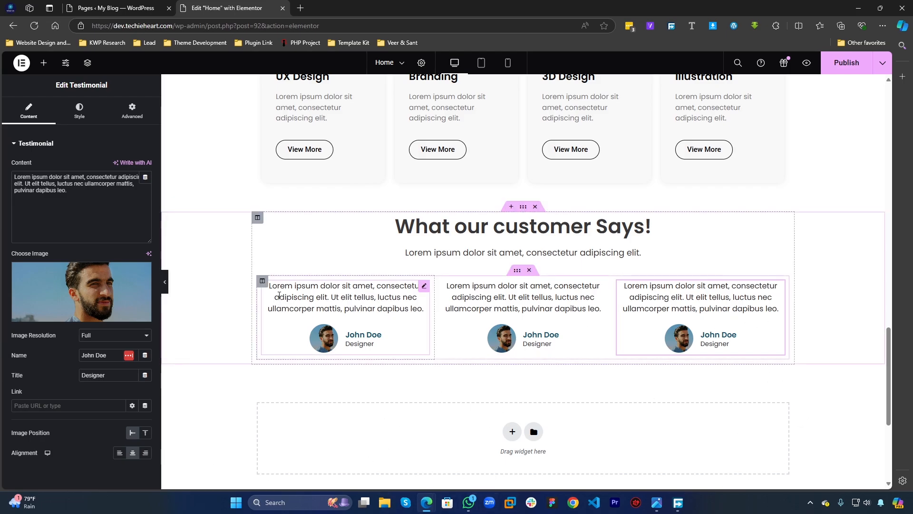
Step: Give the first testimonial column a classic background in a very light, mostly transparent gray
{"action": "left_click", "coordinate": [262, 281]}
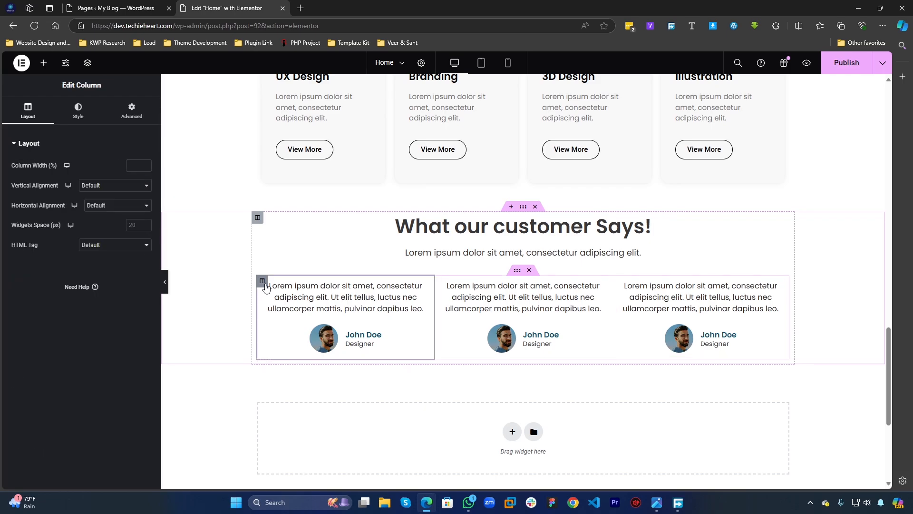
{"action": "left_click", "coordinate": [70, 117]}
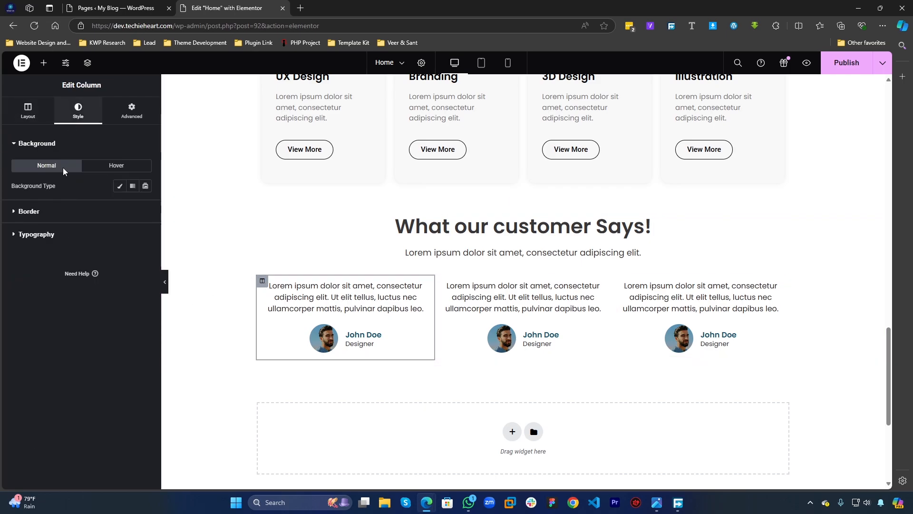
{"action": "left_click", "coordinate": [120, 185]}
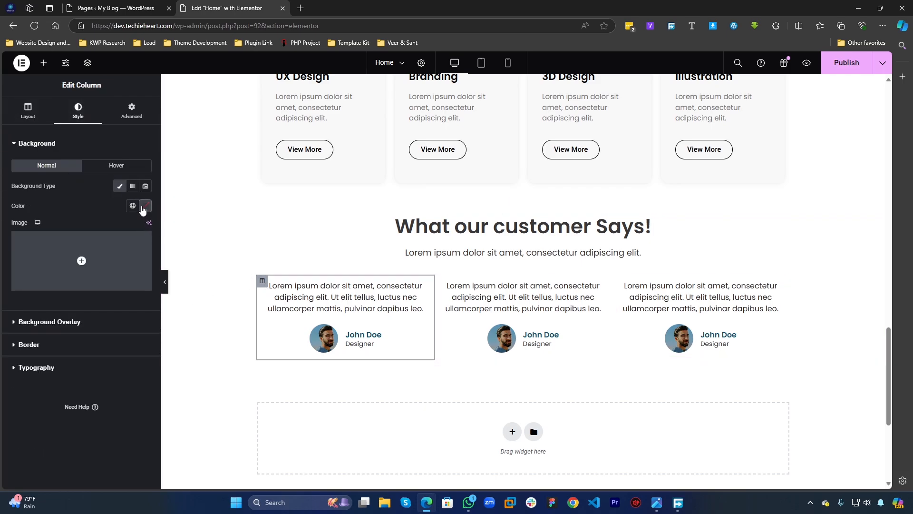
{"action": "left_click", "coordinate": [145, 205]}
{"action": "left_click_drag", "start_coordinate": [106, 275], "coordinate": [81, 263]}
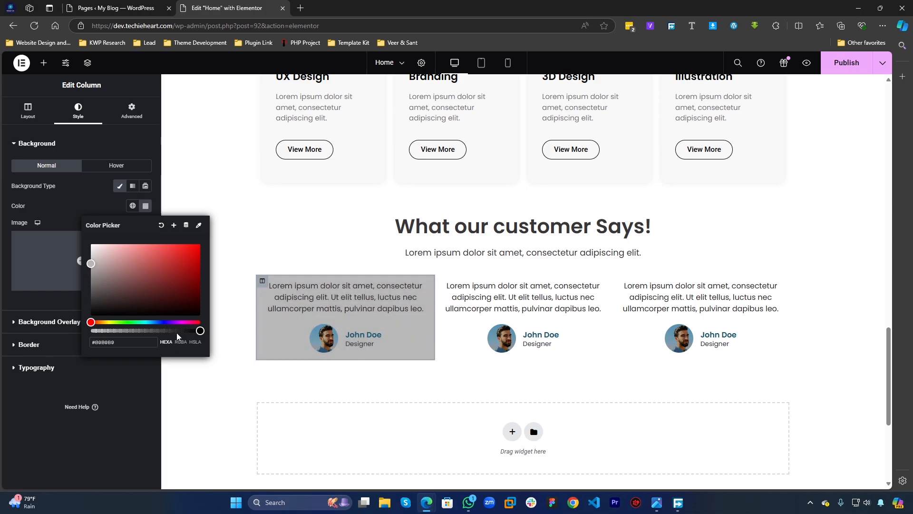
{"action": "left_click_drag", "start_coordinate": [175, 330], "coordinate": [104, 331]}
{"action": "left_click", "coordinate": [112, 407]}
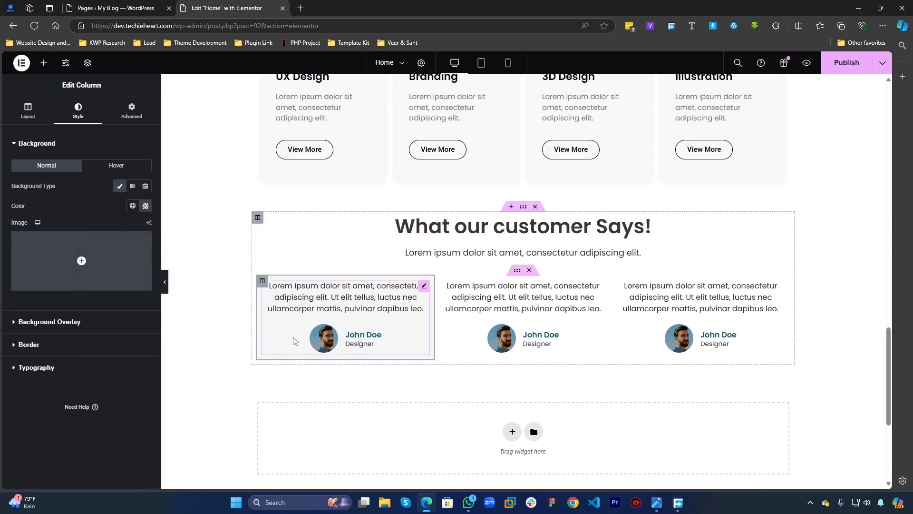
Step: Set the first testimonial column's padding to 40 px on all sides and its right margin to 20 px
{"action": "left_click", "coordinate": [130, 106]}
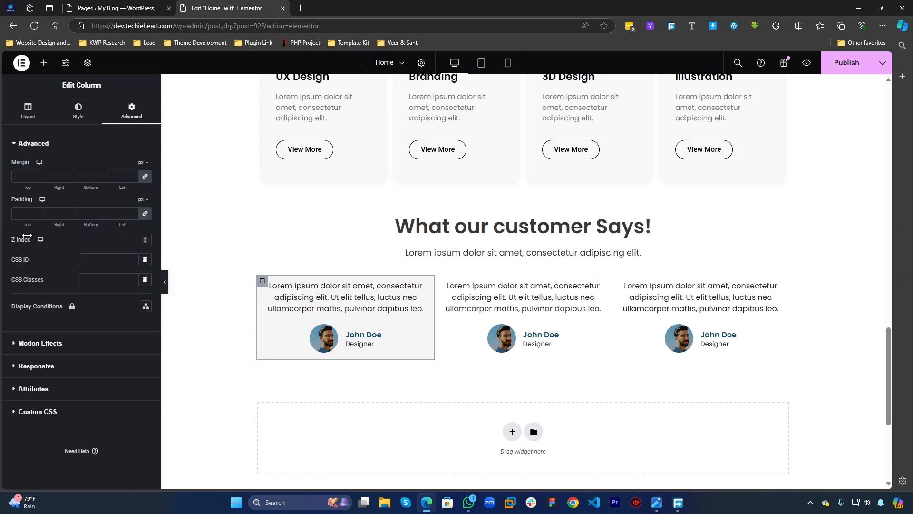
{"action": "left_click", "coordinate": [25, 213]}
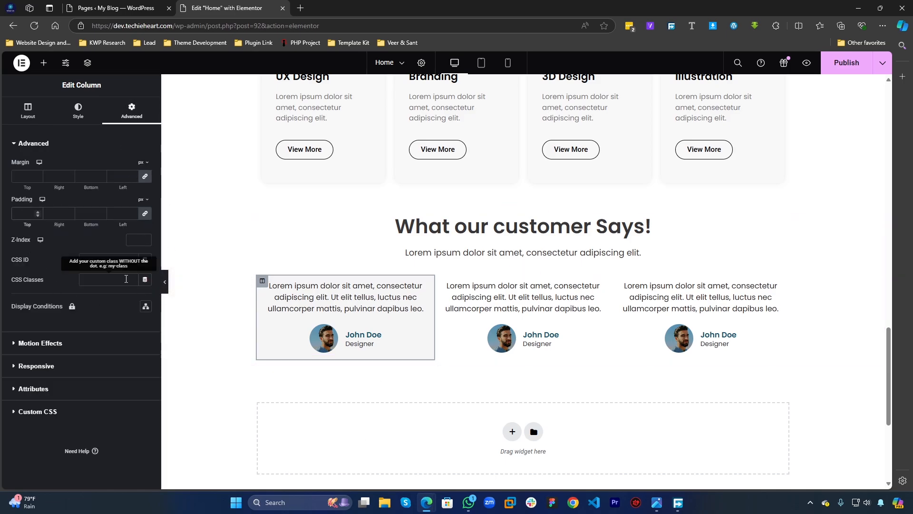
{"action": "type", "text": "40"}
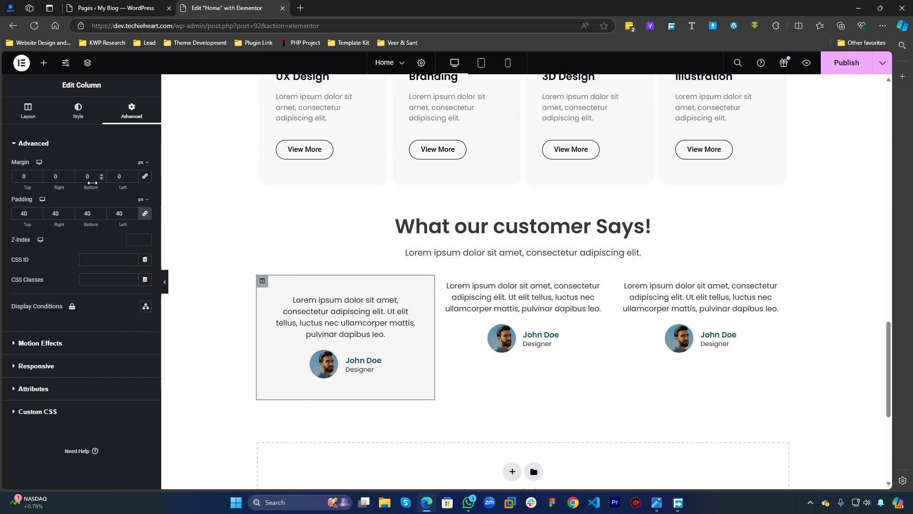
{"action": "left_click", "coordinate": [55, 176]}
{"action": "type", "text": "0"}
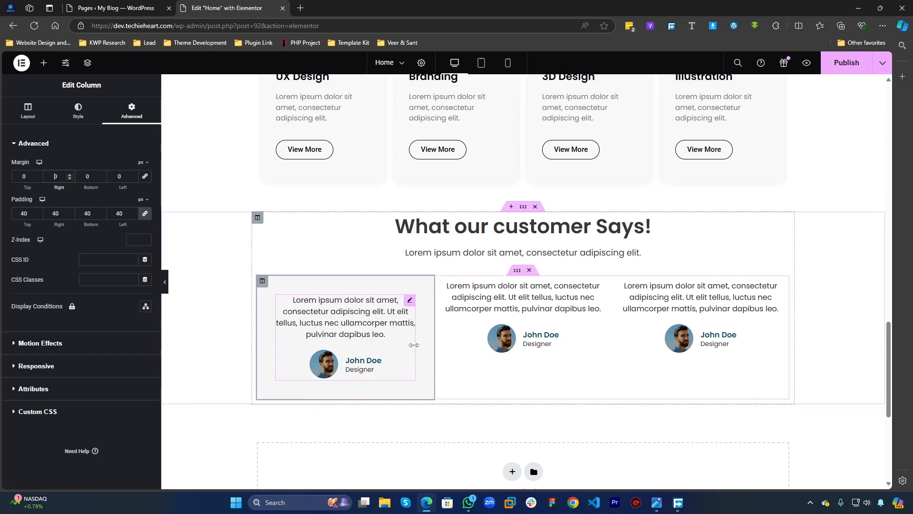
{"action": "type", "text": "2"}
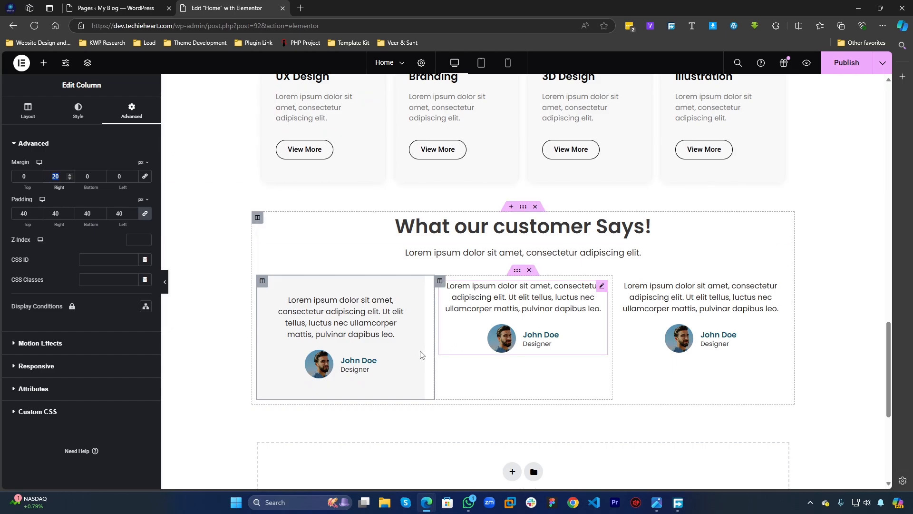
Step: Copy the first testimonial column's style onto the second and third columns
{"action": "right_click", "coordinate": [262, 280]}
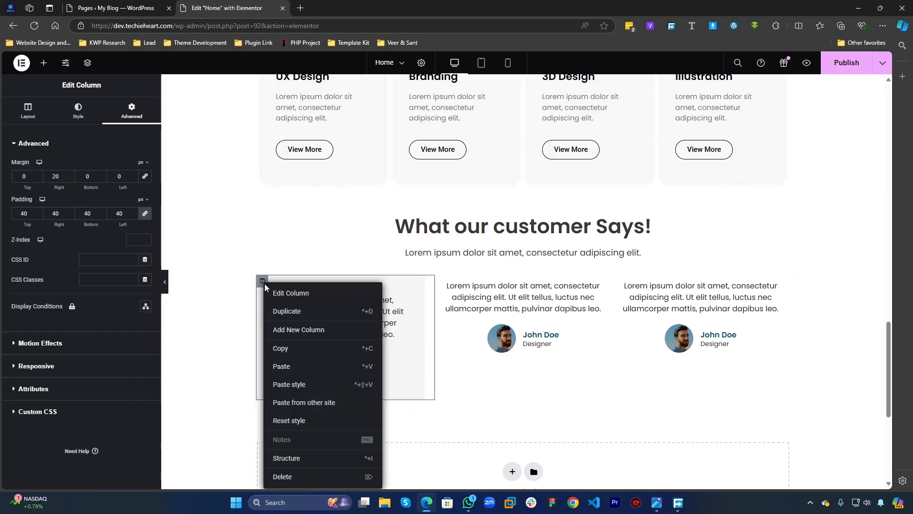
{"action": "left_click", "coordinate": [285, 348]}
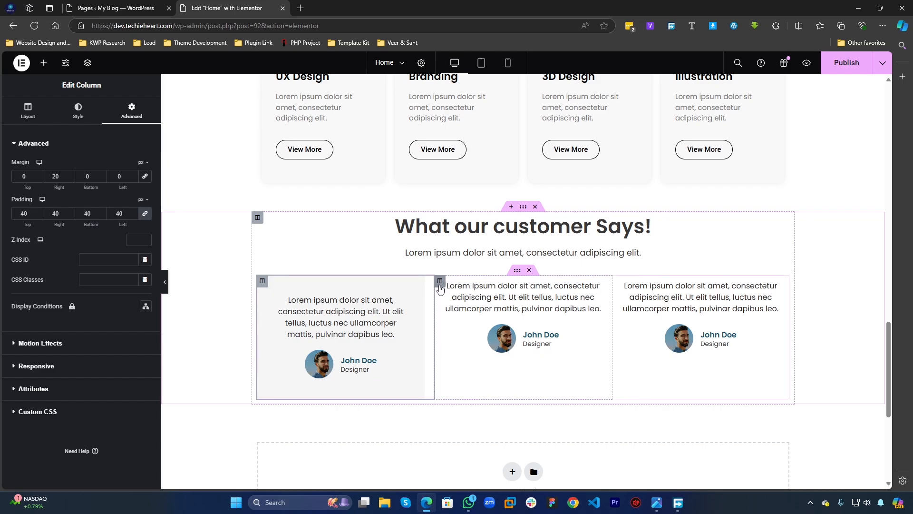
{"action": "right_click", "coordinate": [439, 284]}
{"action": "left_click", "coordinate": [467, 383]}
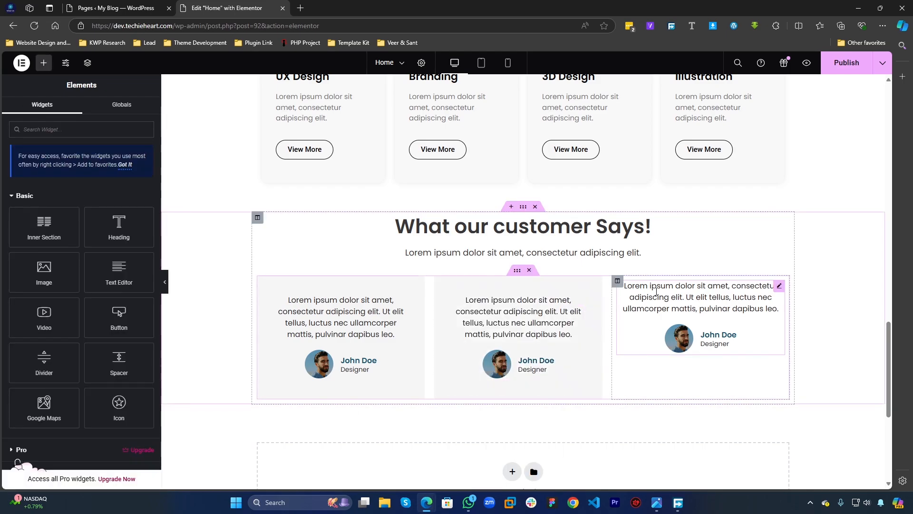
{"action": "right_click", "coordinate": [623, 284]}
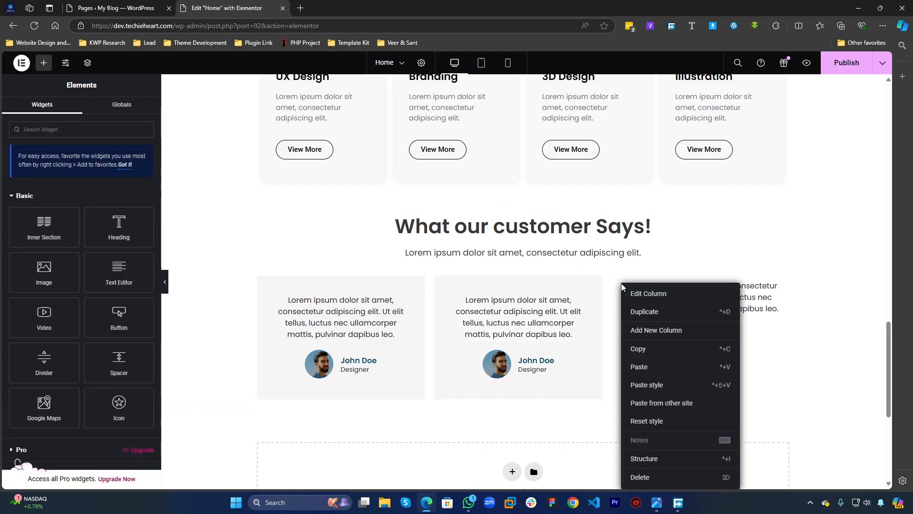
{"action": "left_click", "coordinate": [644, 383]}
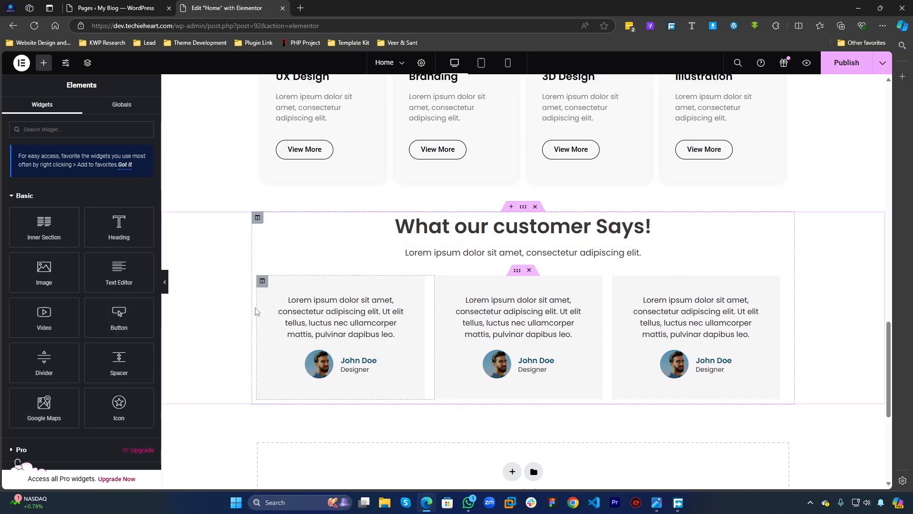
Step: Set the middle testimonial column's right and left margins to 10 px each
{"action": "left_click", "coordinate": [262, 281]}
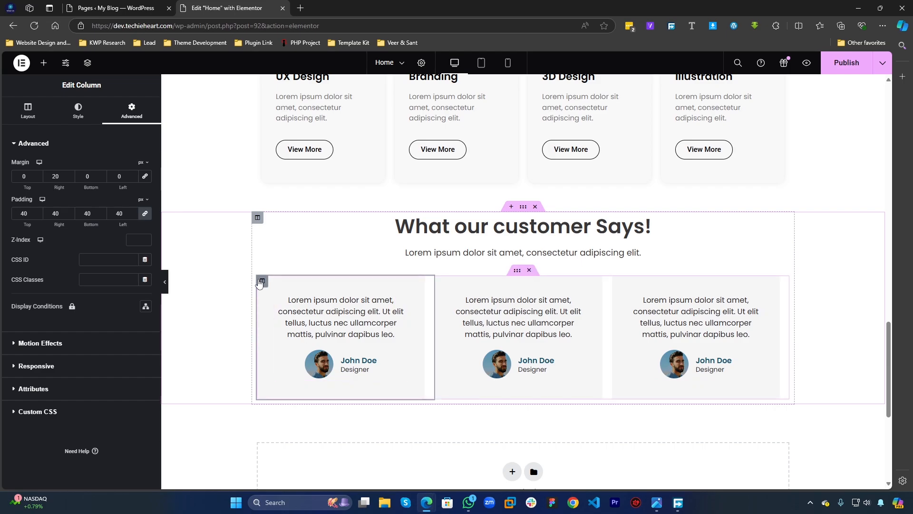
{"action": "left_click", "coordinate": [440, 281]}
{"action": "left_click", "coordinate": [134, 113]}
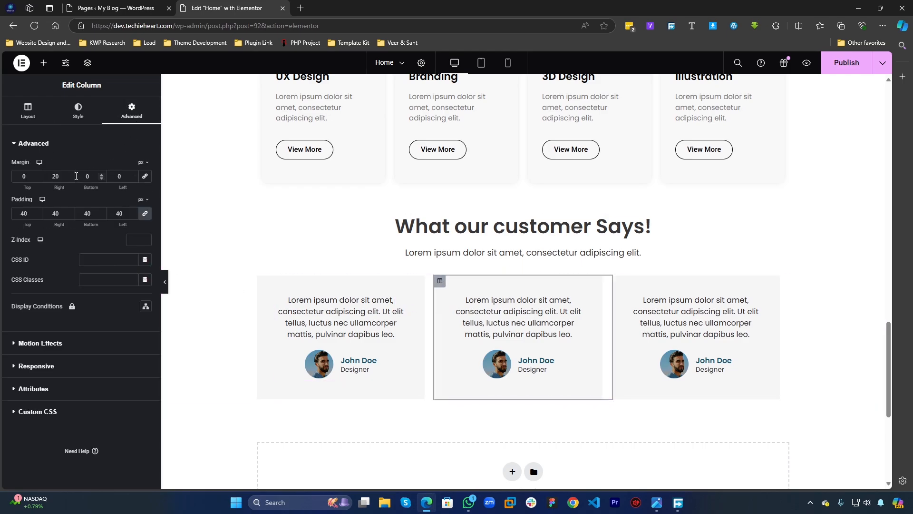
{"action": "type", "text": "10"}
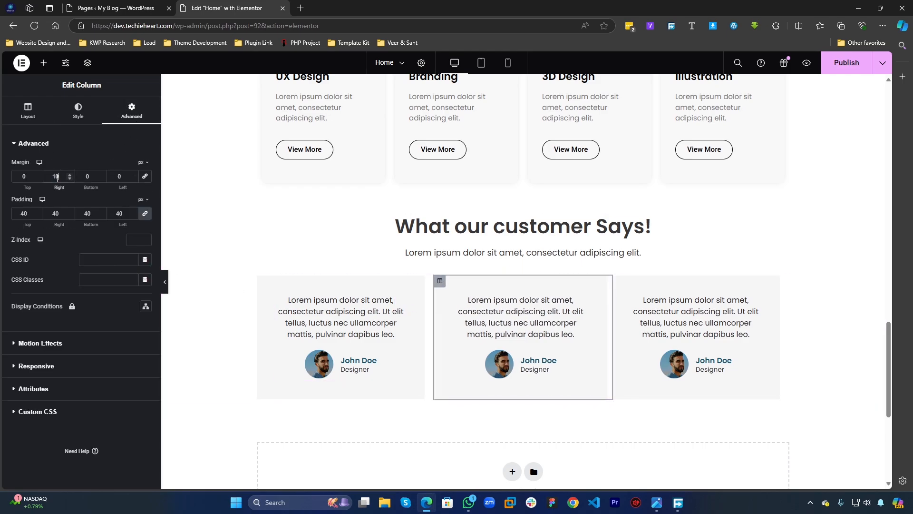
{"action": "key", "text": "Tab"}
{"action": "key", "text": "Tab"}
{"action": "type", "text": "10"}
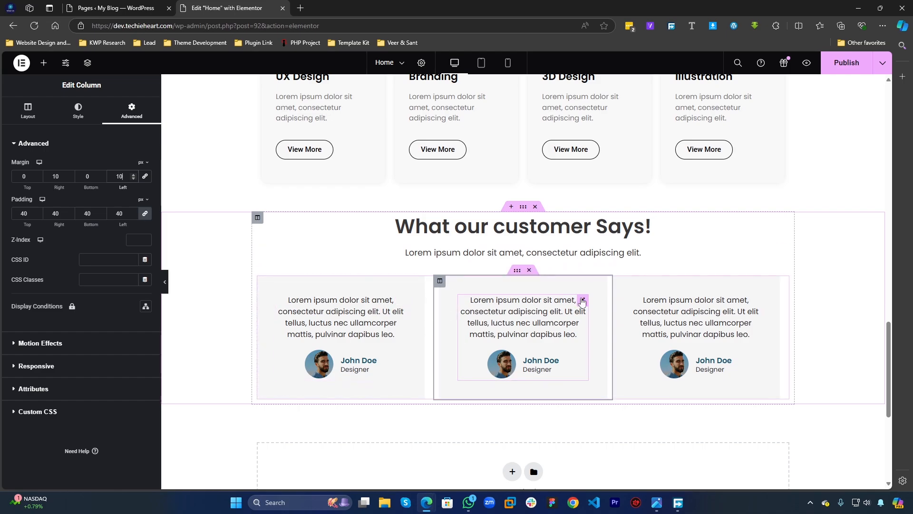
Step: Set the third testimonial column's right margin to 0 and left margin to 20 px, and preview the section without the editing panel
{"action": "left_click", "coordinate": [617, 281]}
{"action": "left_click", "coordinate": [129, 112]}
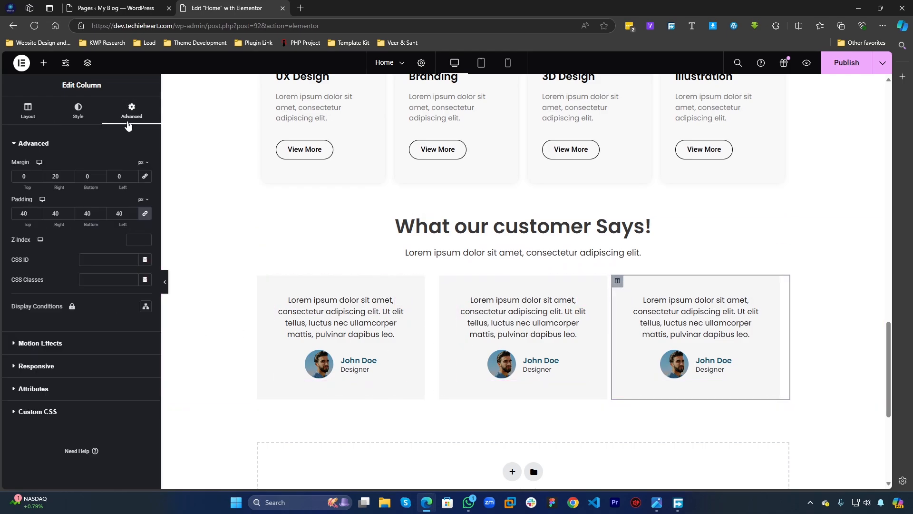
{"action": "double_click", "coordinate": [49, 177]}
{"action": "type", "text": "0"}
{"action": "left_click", "coordinate": [112, 175]}
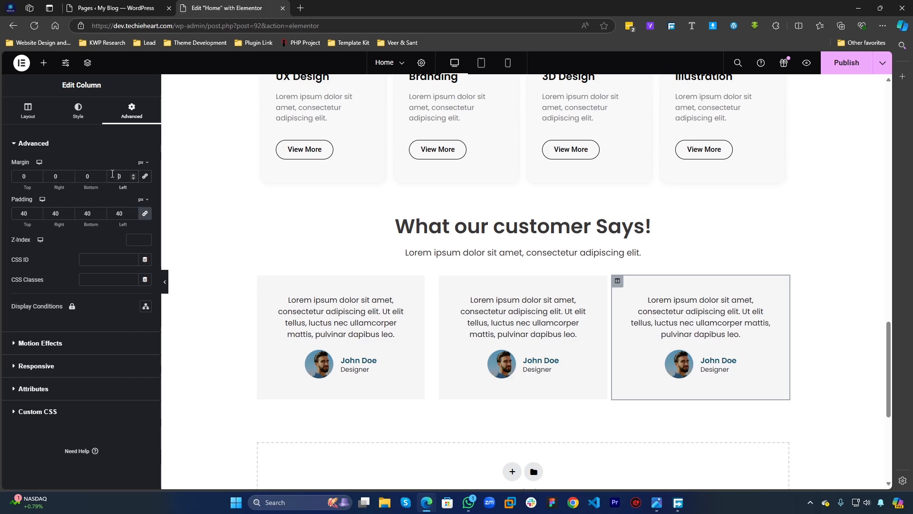
{"action": "type", "text": "2"}
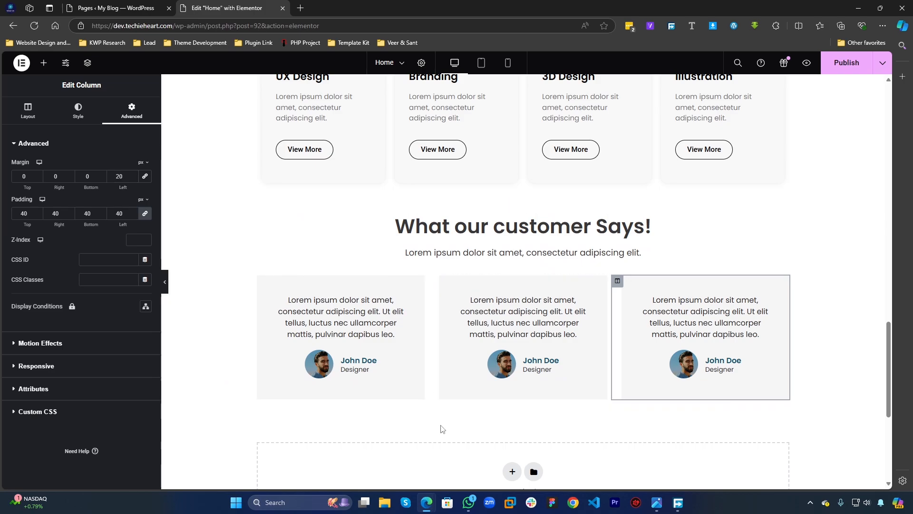
{"action": "left_click", "coordinate": [166, 285]}
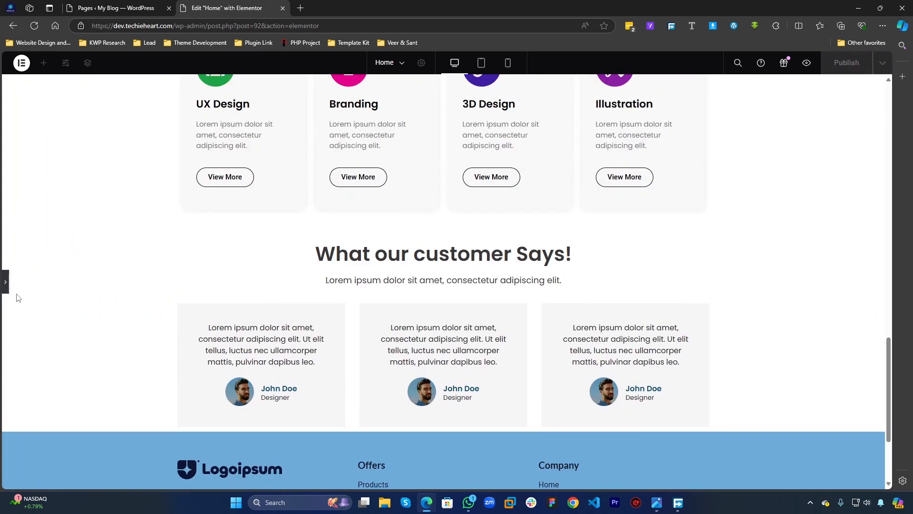
{"action": "left_click", "coordinate": [5, 283]}
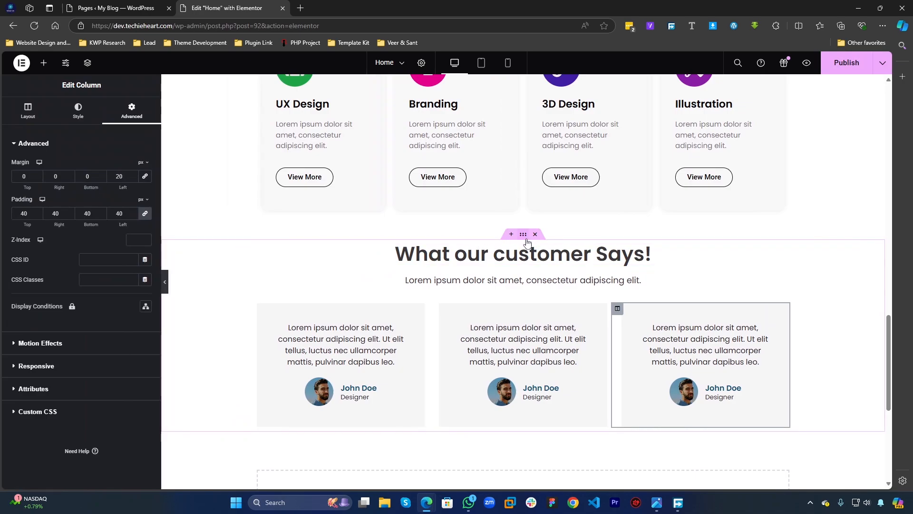
Step: Set the testimonials section's top and bottom margins to 50 px and publish the page
{"action": "left_click", "coordinate": [523, 234]}
{"action": "left_click", "coordinate": [139, 119]}
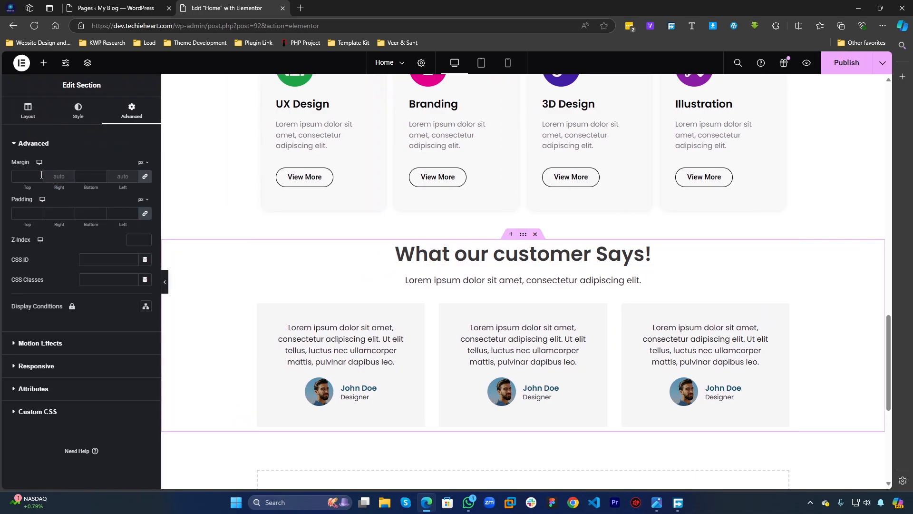
{"action": "left_click", "coordinate": [31, 178]}
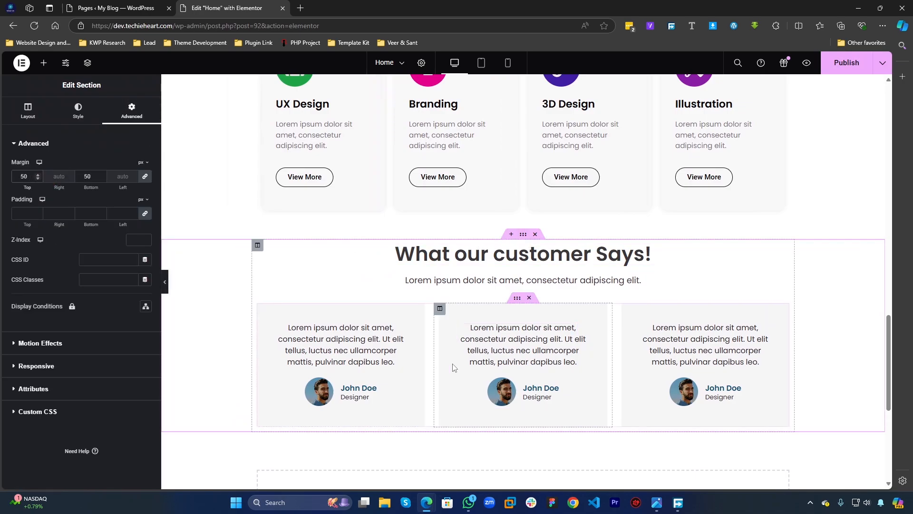
{"action": "scroll", "coordinate": [452, 364], "scroll_direction": "down", "scroll_amount": 5}
{"action": "left_click", "coordinate": [832, 67]}
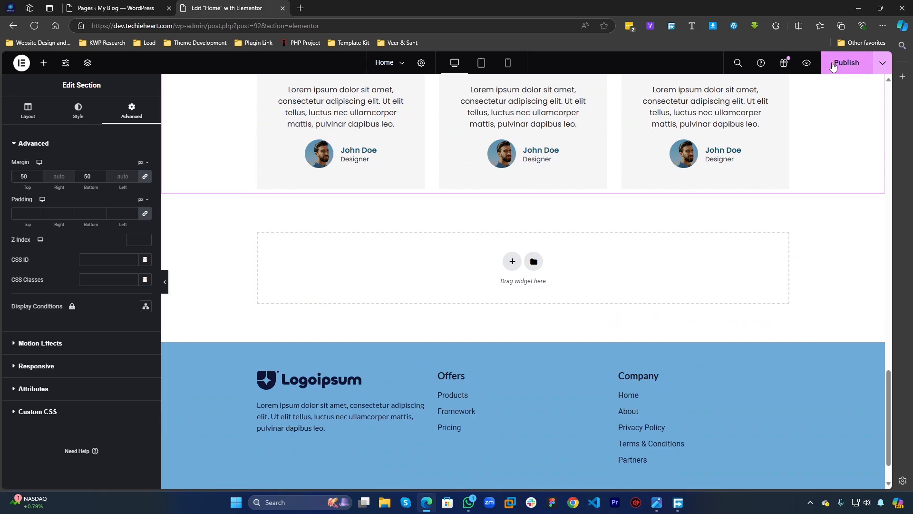
Step: Open the live site in a separate tab and examine the text and layout of the testimonial cards
{"action": "left_click", "coordinate": [125, 6]}
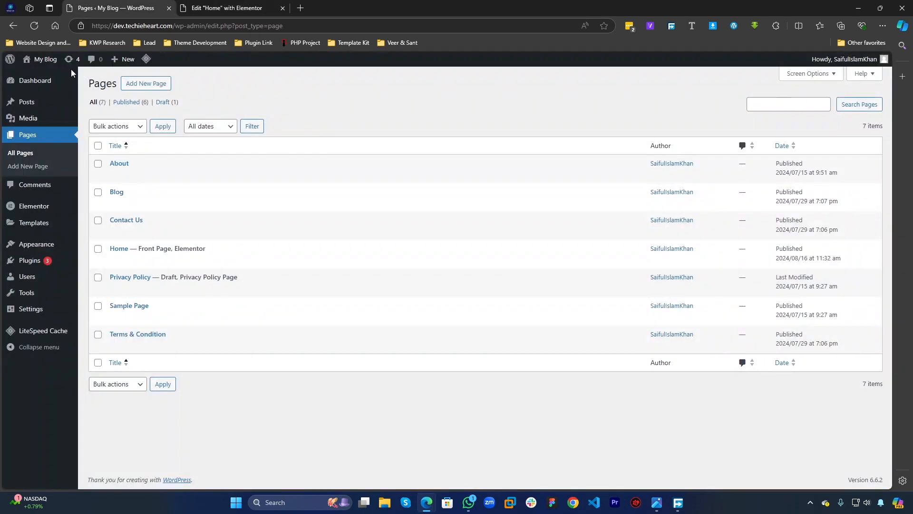
{"action": "mouse_move", "coordinate": [48, 59]}
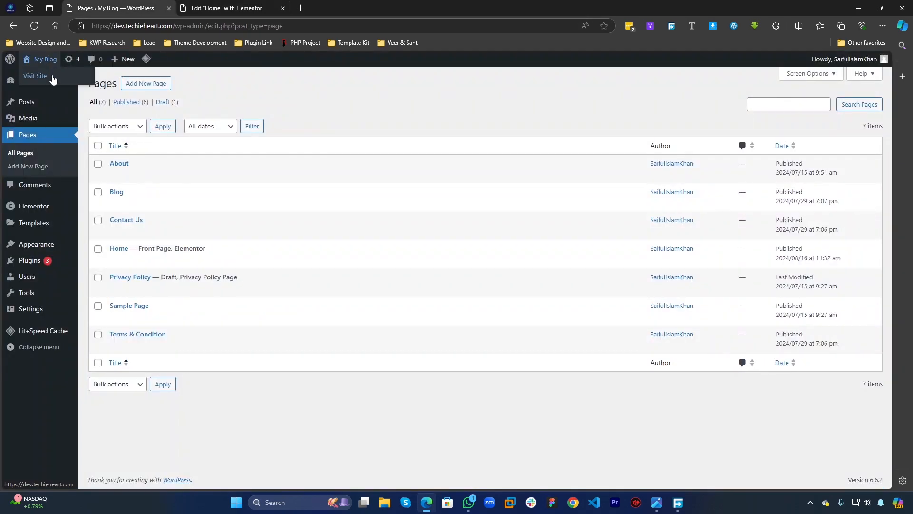
{"action": "middle_click", "coordinate": [53, 76]}
{"action": "left_click", "coordinate": [256, 4]}
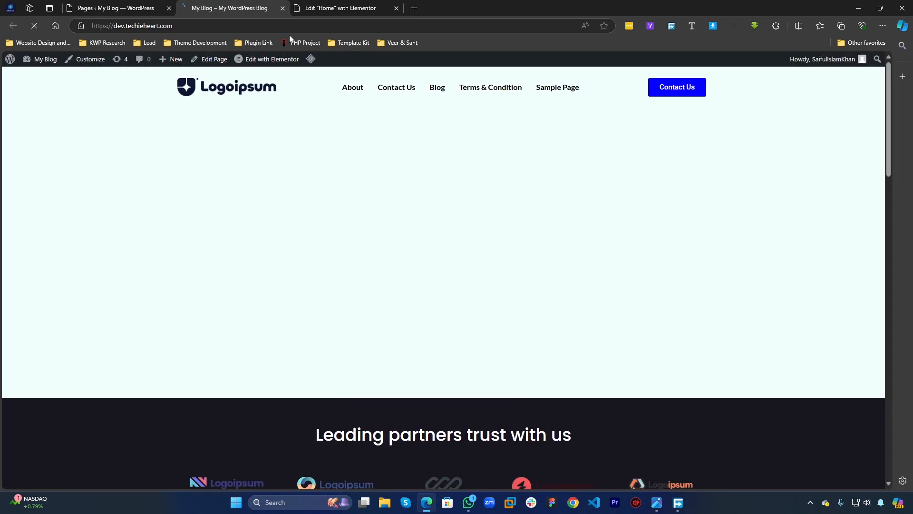
{"action": "scroll", "coordinate": [597, 169], "scroll_direction": "down", "scroll_amount": 5}
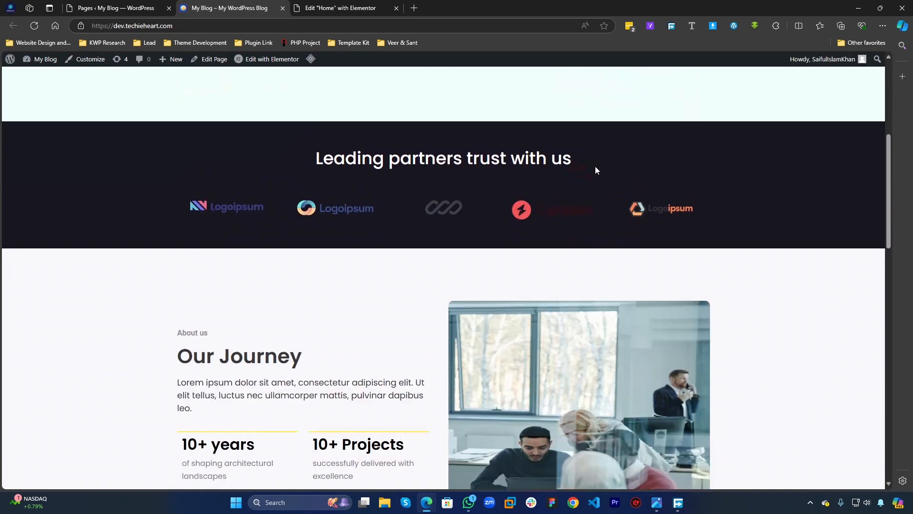
{"action": "scroll", "coordinate": [596, 170], "scroll_direction": "down", "scroll_amount": 10}
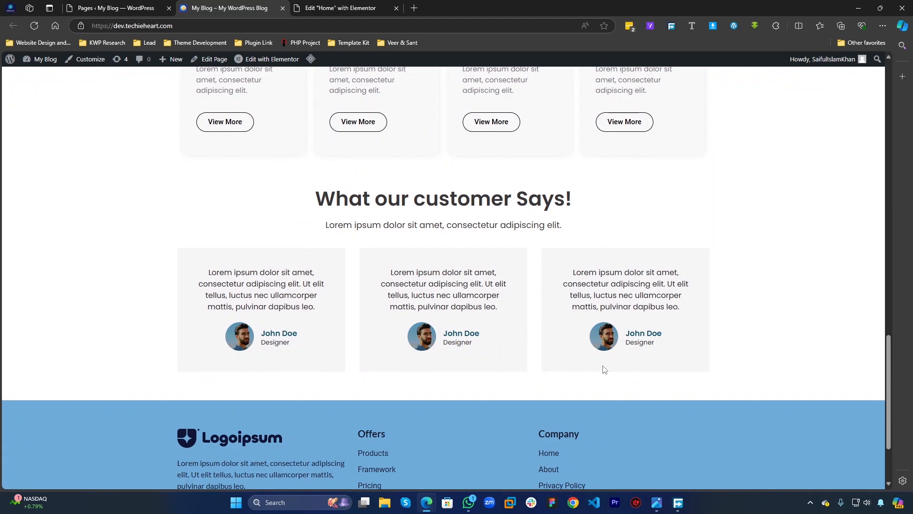
{"action": "left_click_drag", "start_coordinate": [656, 369], "coordinate": [338, 358]}
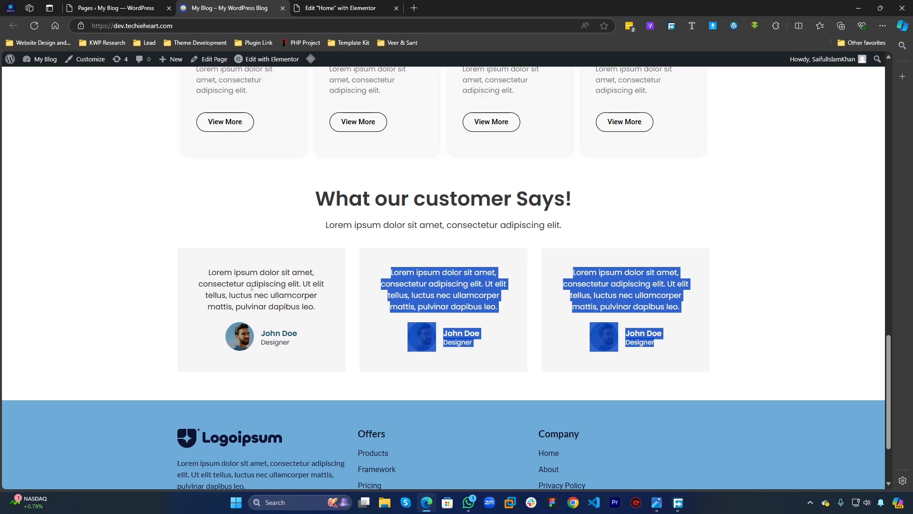
{"action": "left_click_drag", "start_coordinate": [207, 284], "coordinate": [665, 285]}
{"action": "left_click_drag", "start_coordinate": [683, 356], "coordinate": [337, 336]}
{"action": "triple_click", "coordinate": [505, 273]}
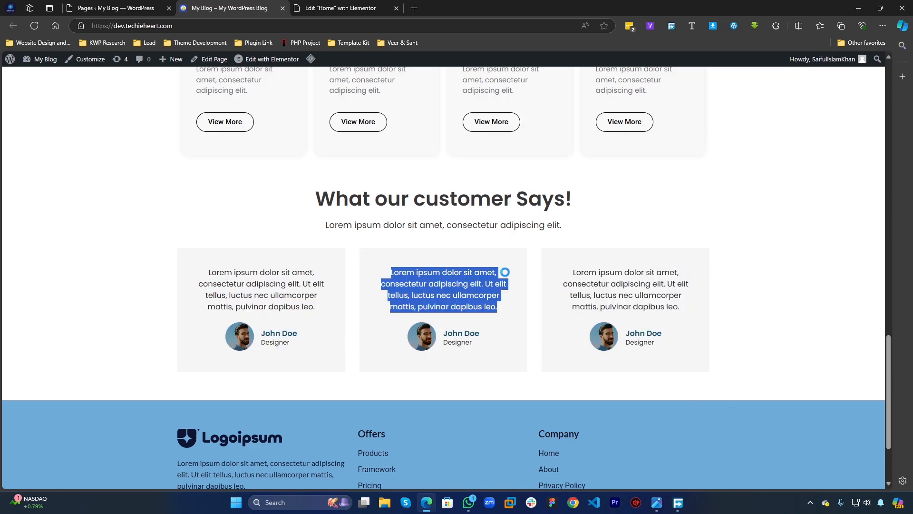
{"action": "triple_click", "coordinate": [617, 307]}
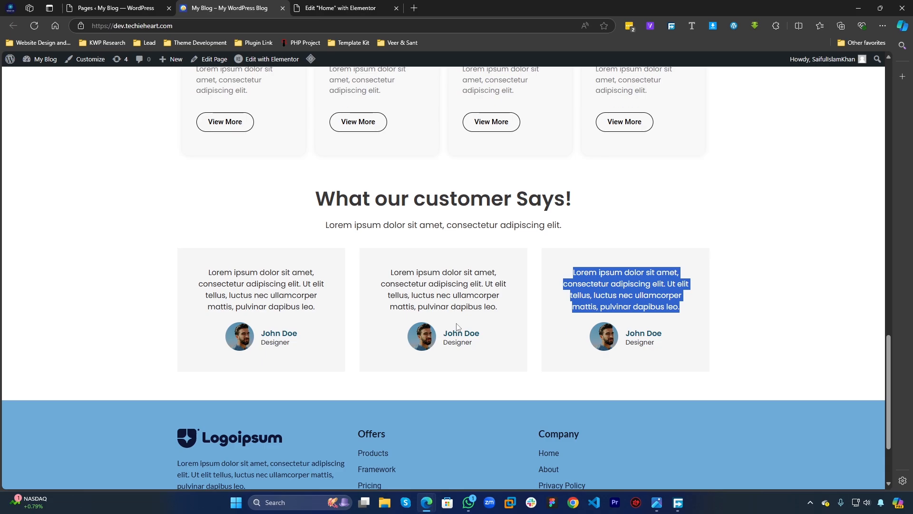
{"action": "scroll", "coordinate": [458, 326], "scroll_direction": "up", "scroll_amount": 1}
{"action": "left_click", "coordinate": [496, 318]}
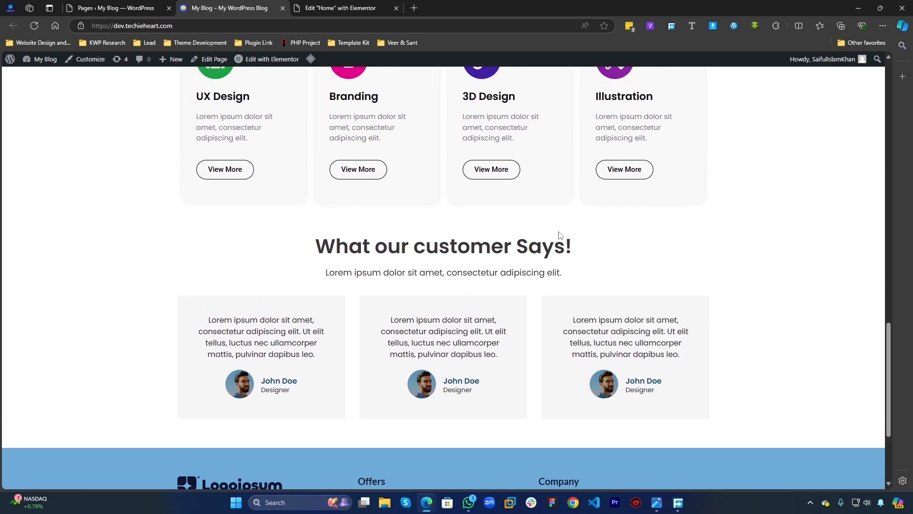
Step: Return to the Elementor editor and set the first testimonial column's border radius to 15 px on all corners
{"action": "left_click", "coordinate": [340, 8]}
{"action": "scroll", "coordinate": [259, 290], "scroll_direction": "up", "scroll_amount": 3}
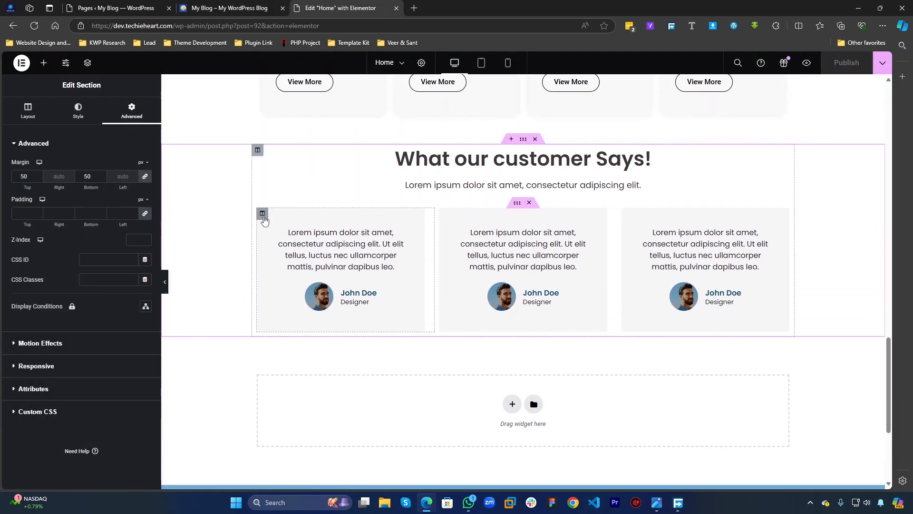
{"action": "left_click", "coordinate": [262, 214]}
{"action": "left_click", "coordinate": [76, 113]}
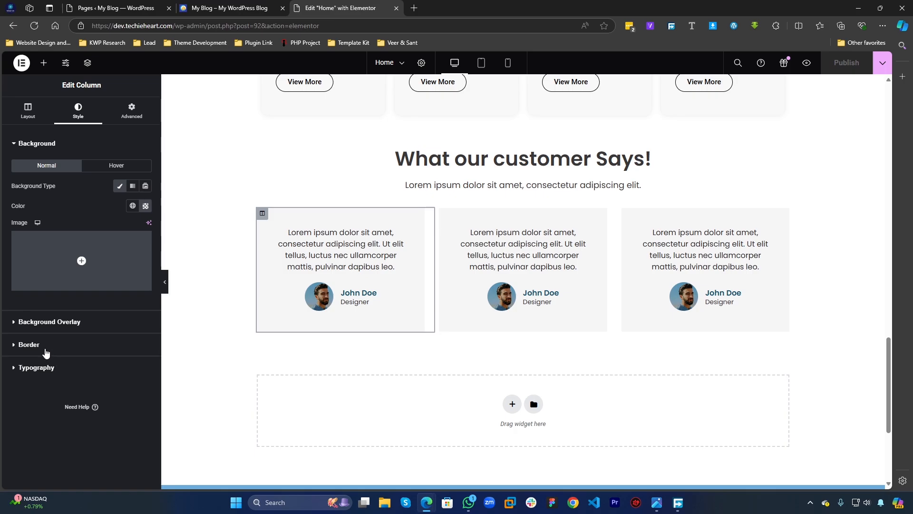
{"action": "left_click", "coordinate": [45, 351]}
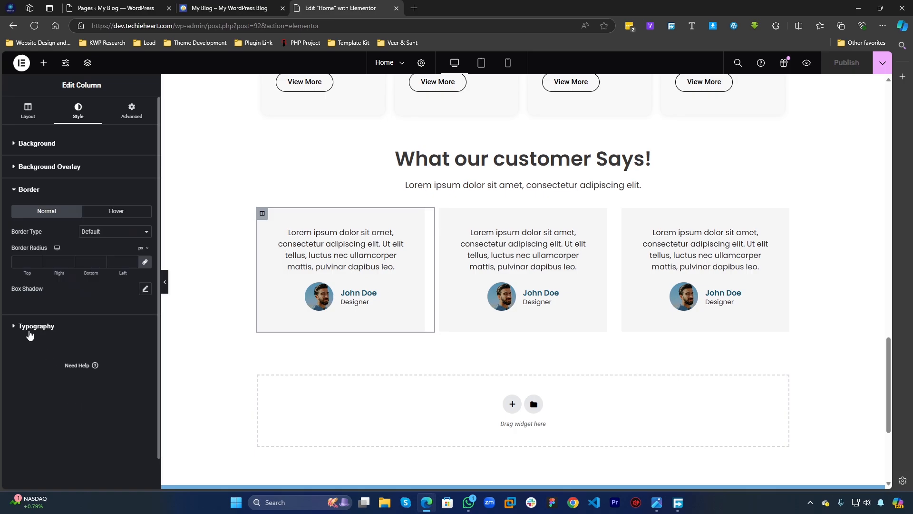
{"action": "left_click", "coordinate": [27, 266]}
{"action": "type", "text": "10"}
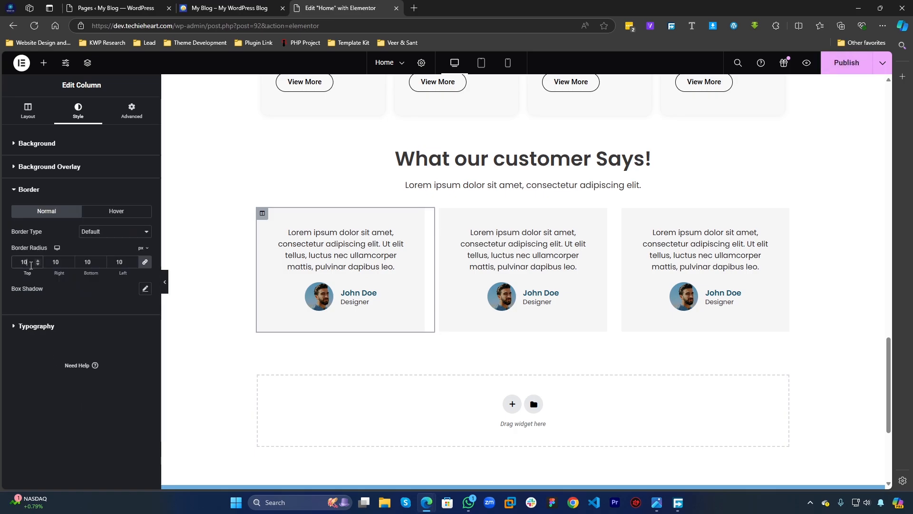
{"action": "key", "text": "BackSpace"}
{"action": "type", "text": "5"}
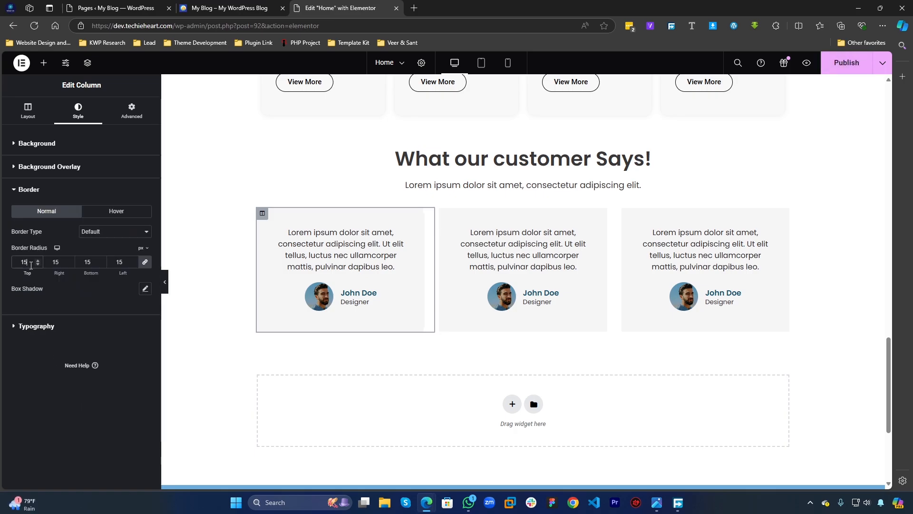
Step: Add a box shadow to the first testimonial column with the colour rgba(0, 0, 0, 0.11)
{"action": "left_click", "coordinate": [145, 289]}
{"action": "left_click", "coordinate": [137, 314]}
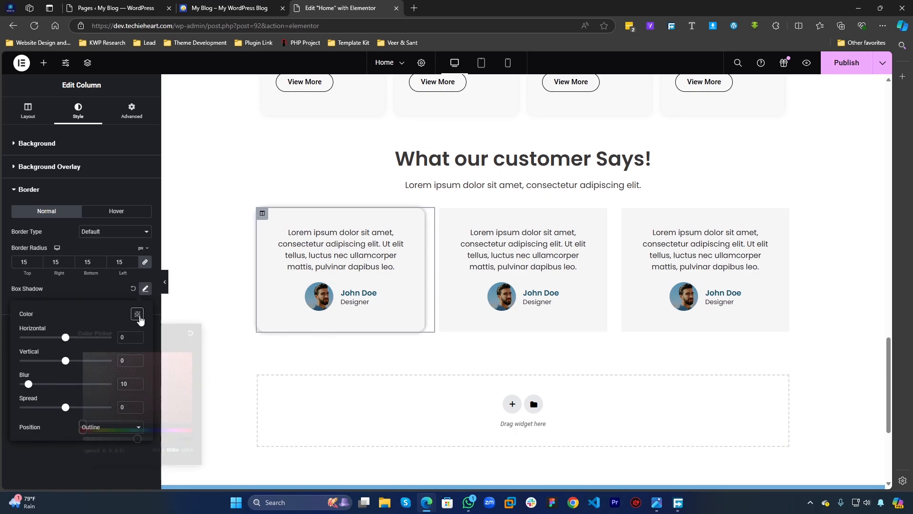
{"action": "left_click", "coordinate": [146, 290]}
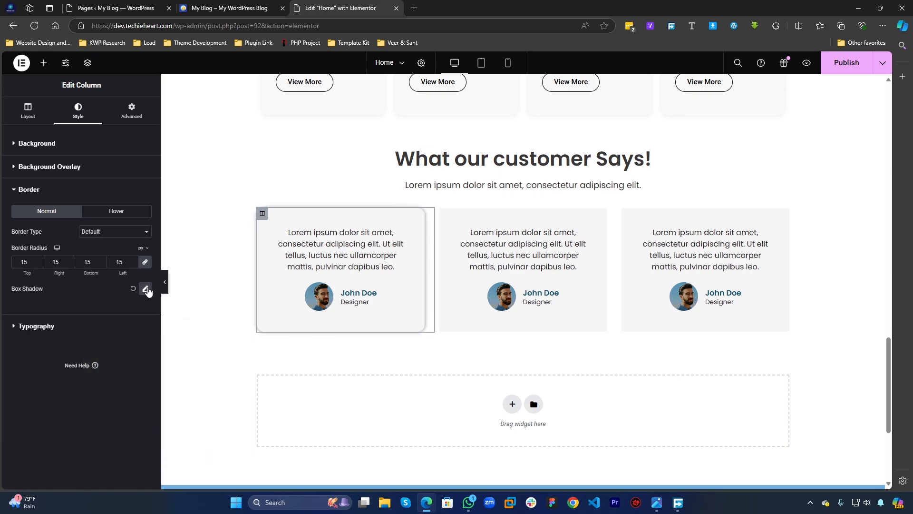
{"action": "left_click", "coordinate": [146, 290]}
{"action": "left_click", "coordinate": [137, 314]}
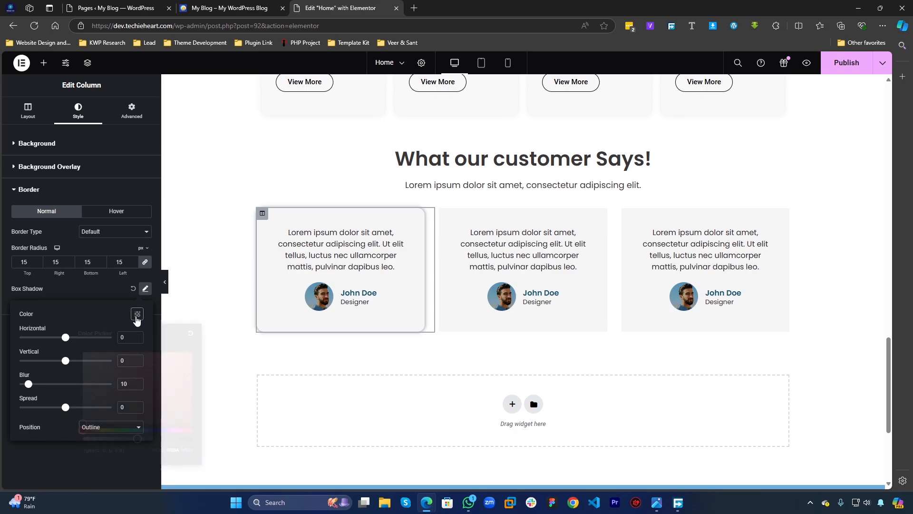
{"action": "left_click_drag", "start_coordinate": [137, 438], "coordinate": [94, 439]}
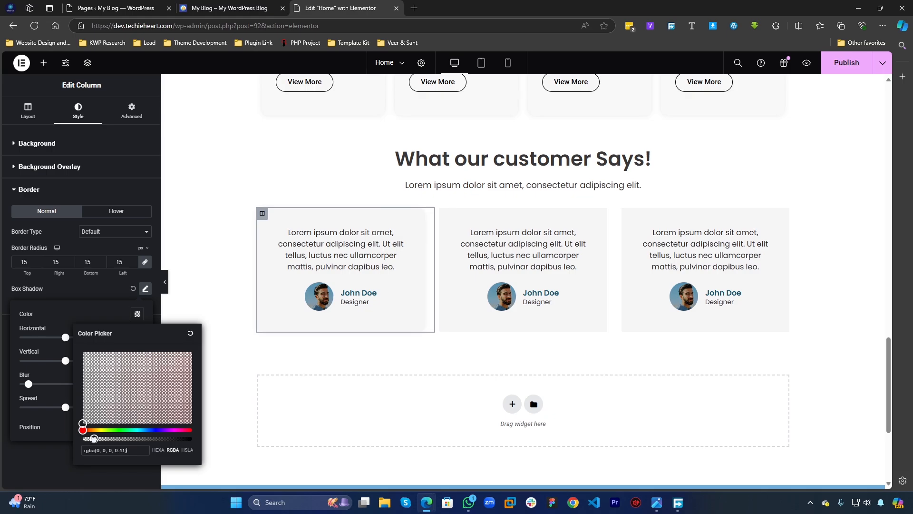
{"action": "left_click", "coordinate": [110, 293]}
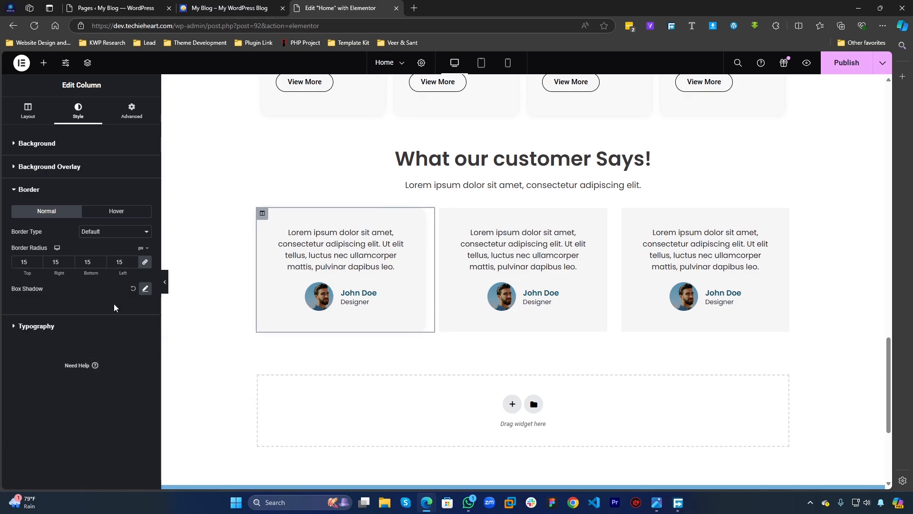
Step: Copy the colour value of the first testimonial column's box shadow
{"action": "right_click", "coordinate": [262, 213]}
{"action": "left_click", "coordinate": [277, 286]}
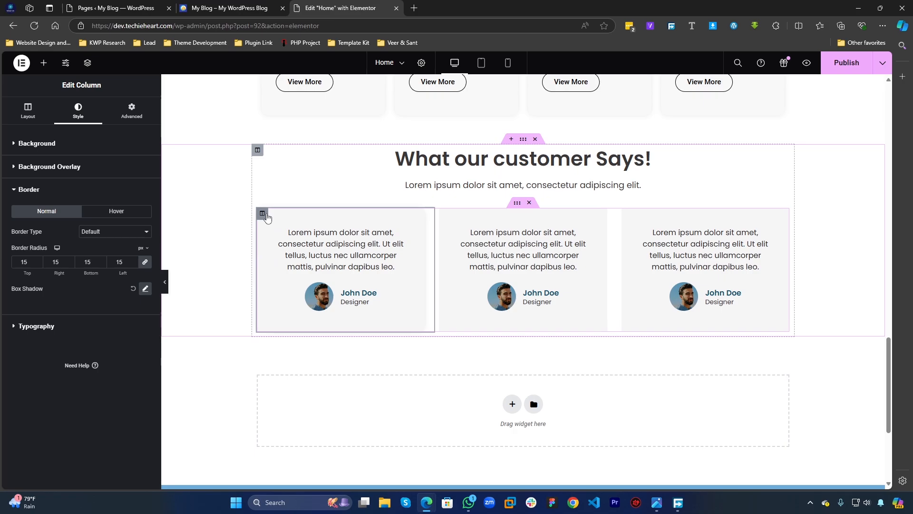
{"action": "left_click", "coordinate": [146, 290]}
{"action": "left_click", "coordinate": [138, 314]}
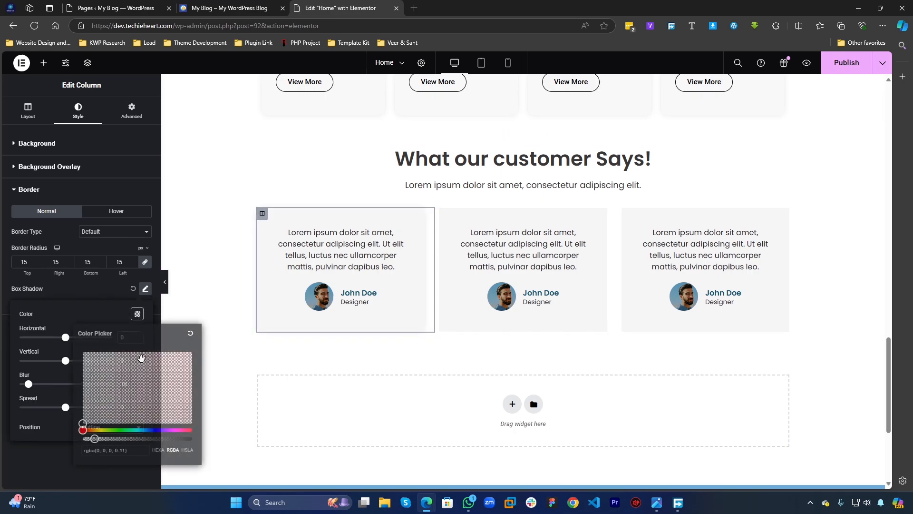
{"action": "left_click", "coordinate": [135, 450]}
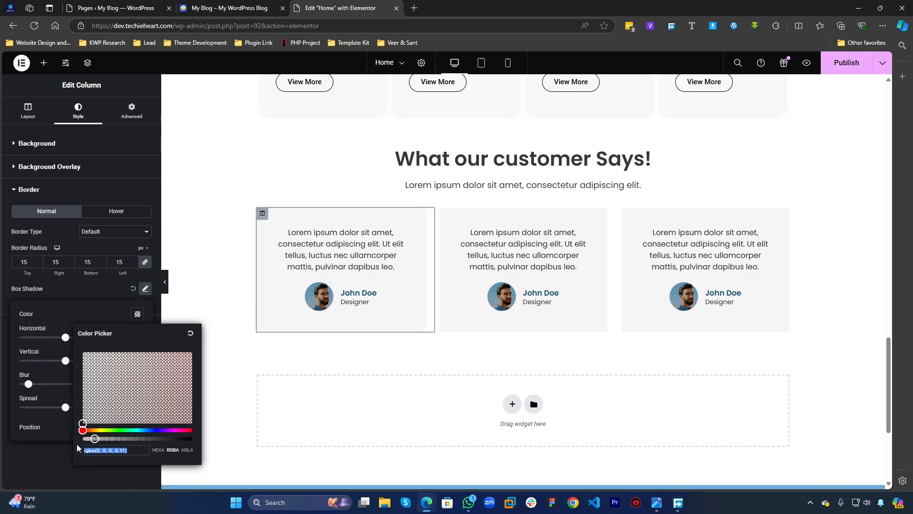
{"action": "left_click", "coordinate": [68, 477]}
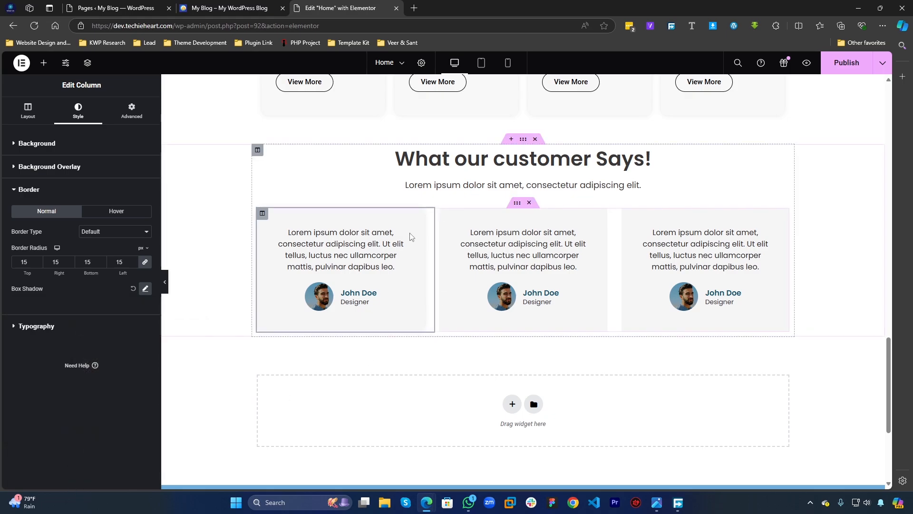
Step: Set the middle testimonial column's border radius to 15 px on all corners
{"action": "left_click", "coordinate": [440, 214]}
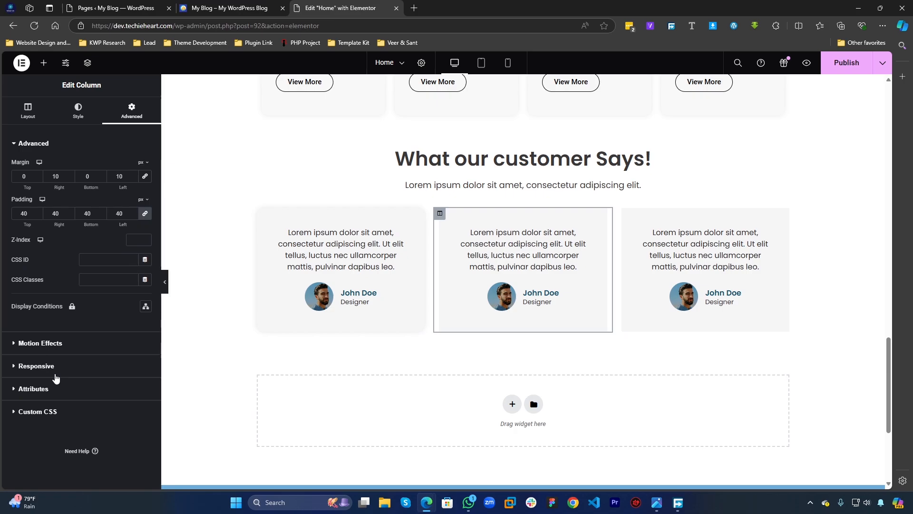
{"action": "left_click", "coordinate": [74, 116]}
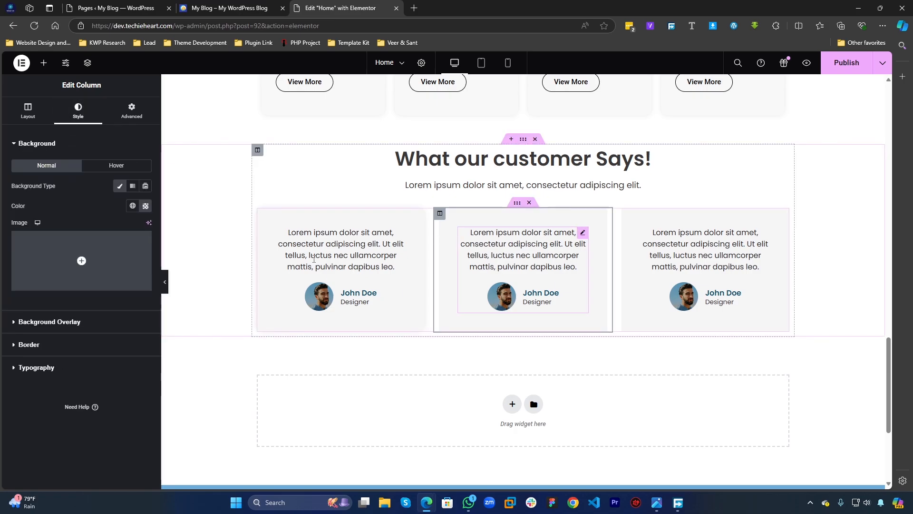
{"action": "left_click", "coordinate": [66, 346]}
{"action": "left_click", "coordinate": [28, 262]}
{"action": "type", "text": "15"}
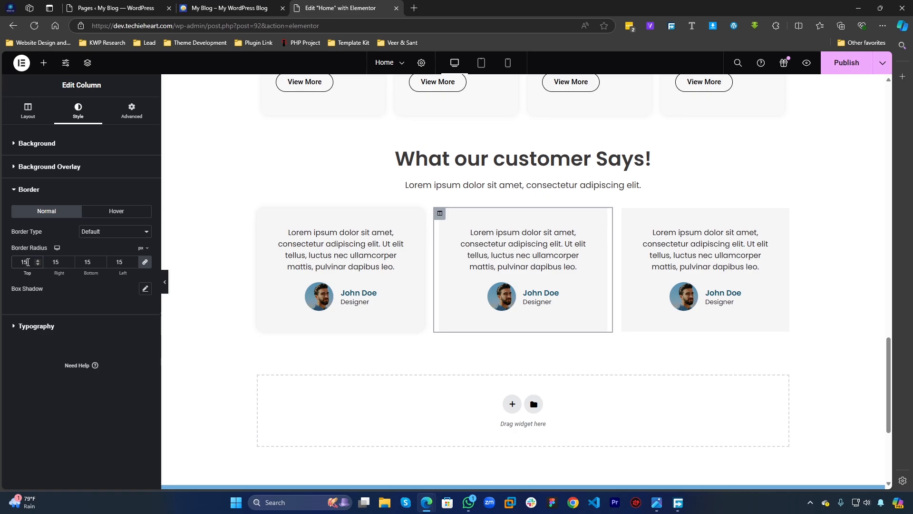
Step: Give the middle testimonial column a box shadow coloured rgba(0, 0, 0, 0.11)
{"action": "left_click", "coordinate": [145, 289]}
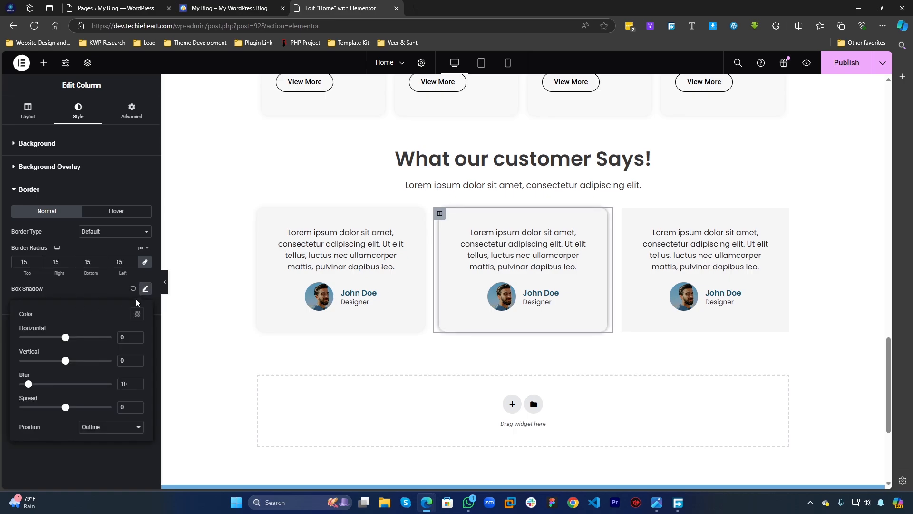
{"action": "left_click", "coordinate": [138, 314]}
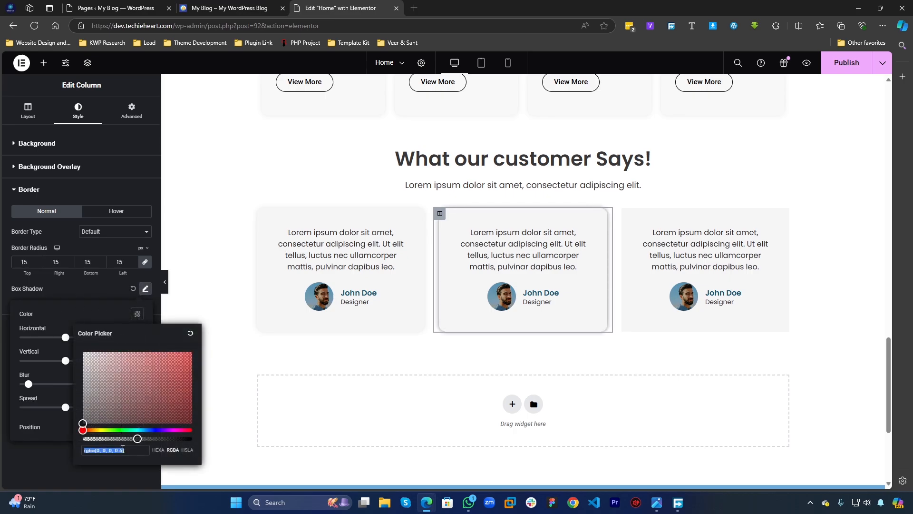
{"action": "left_click_drag", "start_coordinate": [137, 438], "coordinate": [95, 438]}
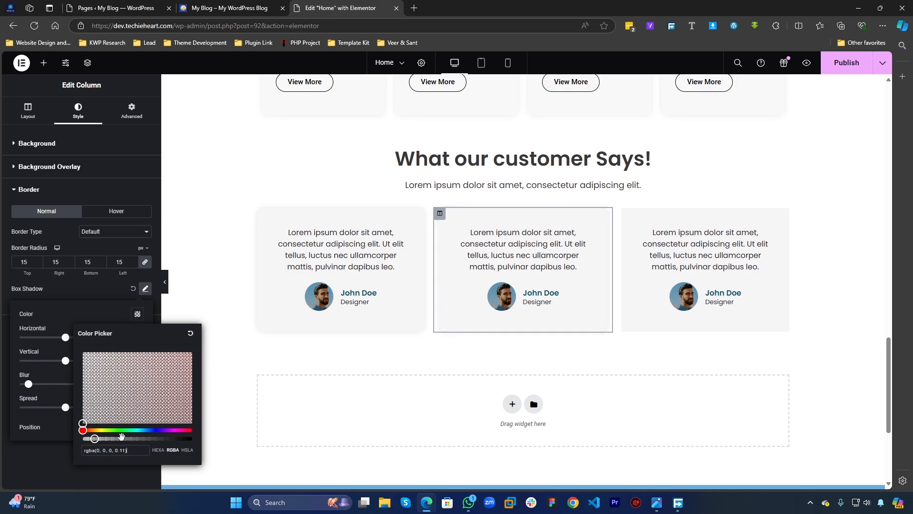
{"action": "left_click", "coordinate": [112, 470]}
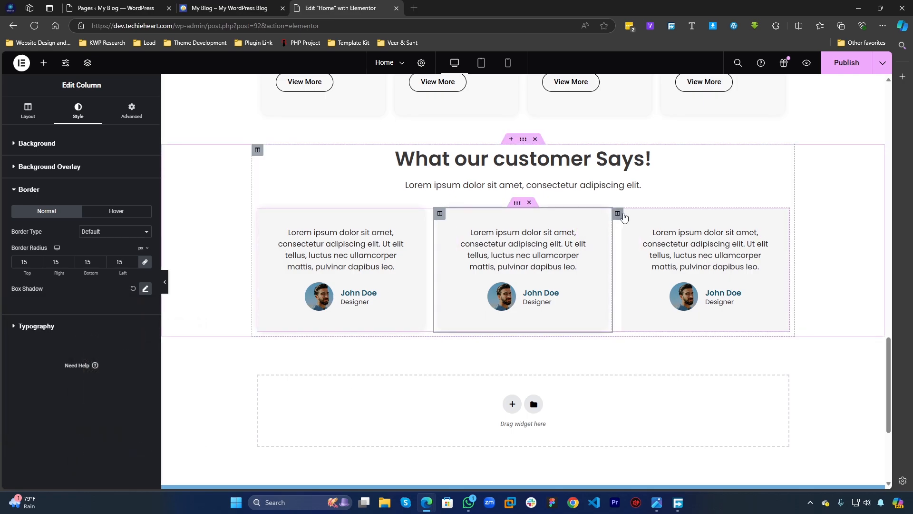
Step: Set the third testimonial column's border radius to 15 px on all corners
{"action": "left_click", "coordinate": [617, 213]}
{"action": "left_click", "coordinate": [71, 112]}
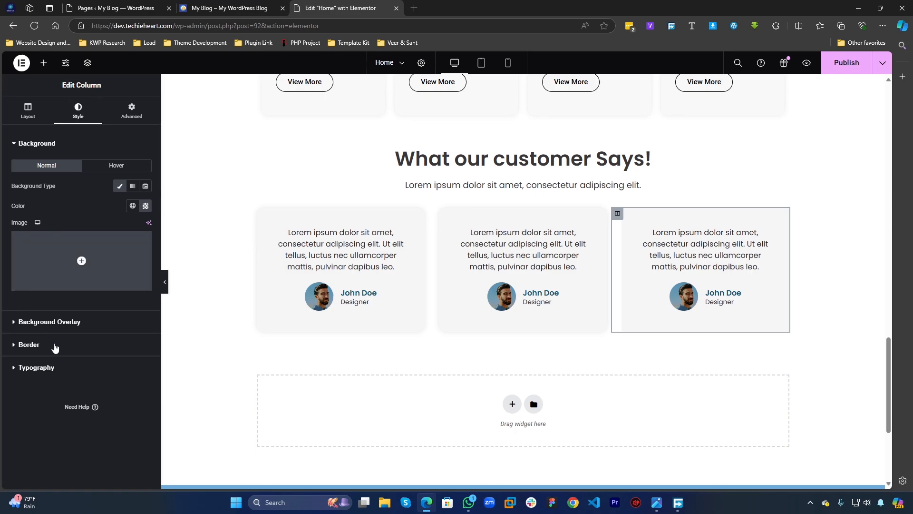
{"action": "left_click", "coordinate": [55, 344]}
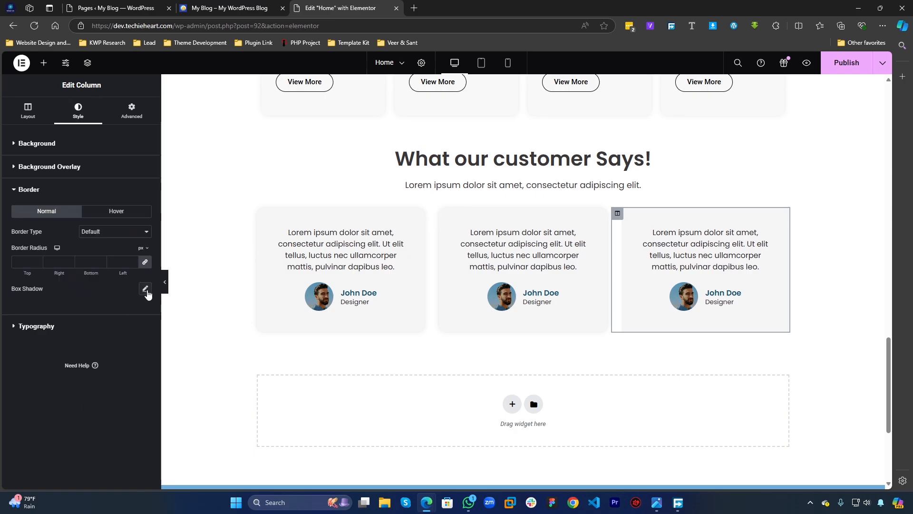
{"action": "left_click", "coordinate": [30, 262]}
{"action": "type", "text": "15"}
Step: Give the third testimonial column a box shadow coloured rgba(0, 0, 0, 0.11)
{"action": "left_click", "coordinate": [145, 288]}
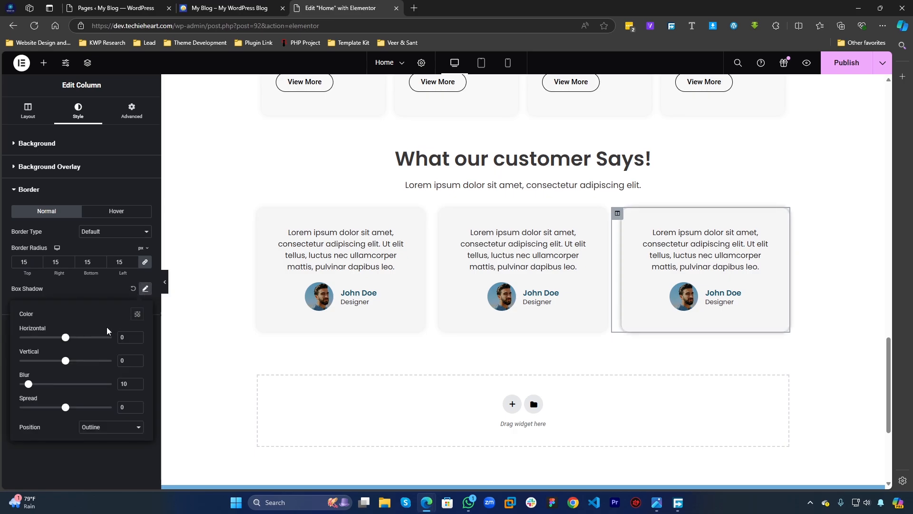
{"action": "left_click", "coordinate": [138, 314]}
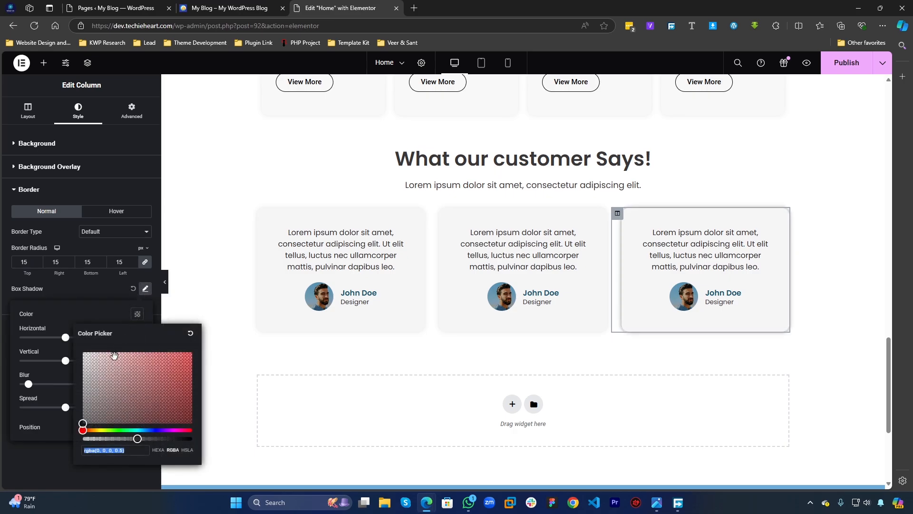
{"action": "left_click", "coordinate": [134, 450]}
{"action": "key", "text": "BackSpace"}
{"action": "key", "text": "BackSpace"}
{"action": "type", "text": "11)"}
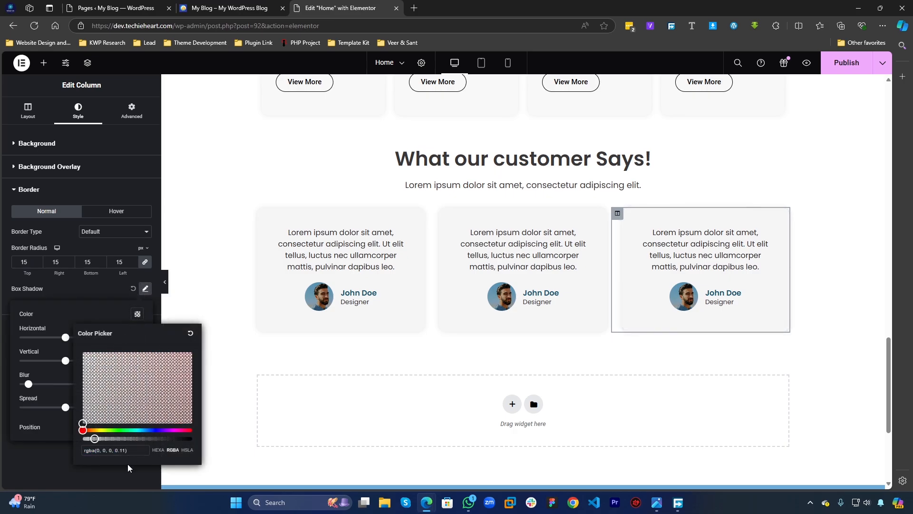
Step: Publish the Home page changes and review the testimonials section on the reloaded live site
{"action": "left_click", "coordinate": [862, 64]}
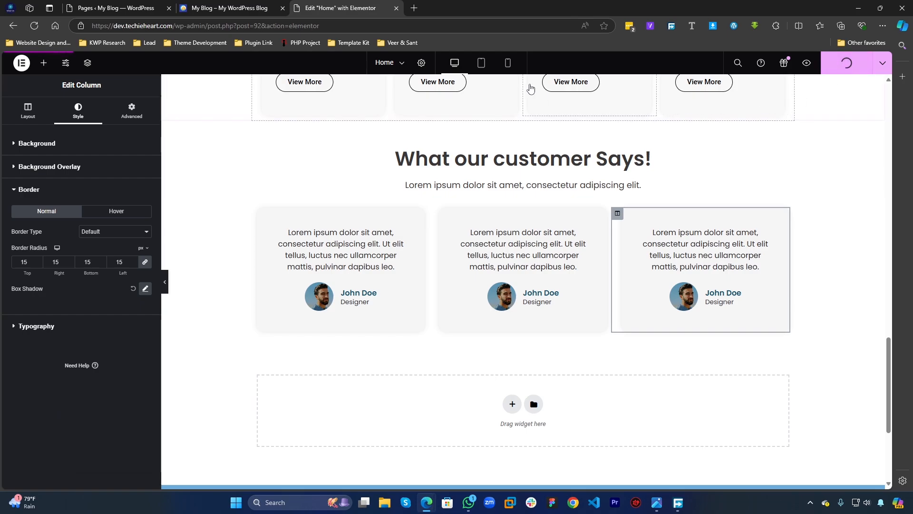
{"action": "left_click", "coordinate": [247, 8]}
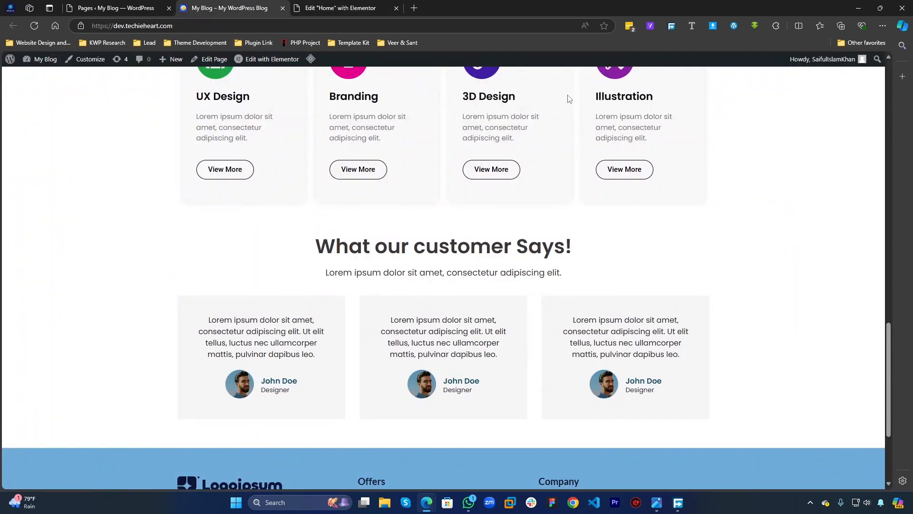
{"action": "key", "text": "F5"}
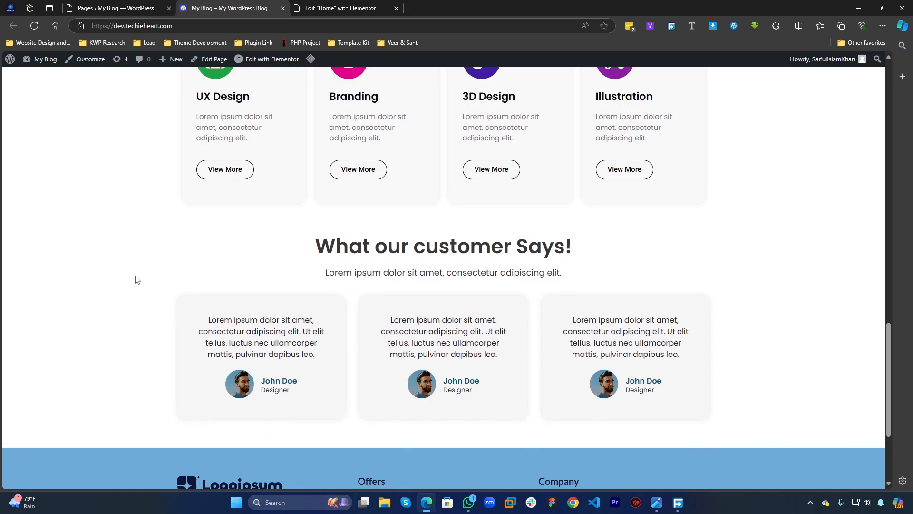
{"action": "scroll", "coordinate": [301, 273], "scroll_direction": "down", "scroll_amount": 3}
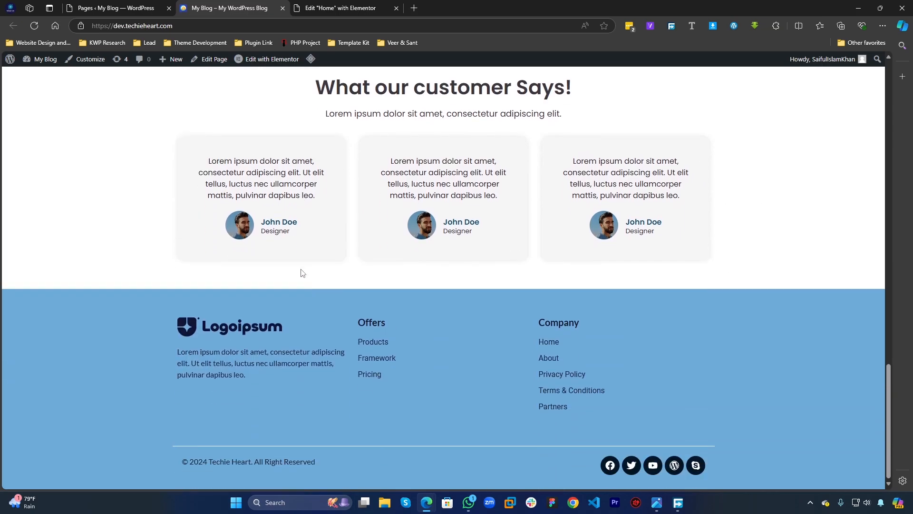
{"action": "scroll", "coordinate": [302, 273], "scroll_direction": "up", "scroll_amount": 4}
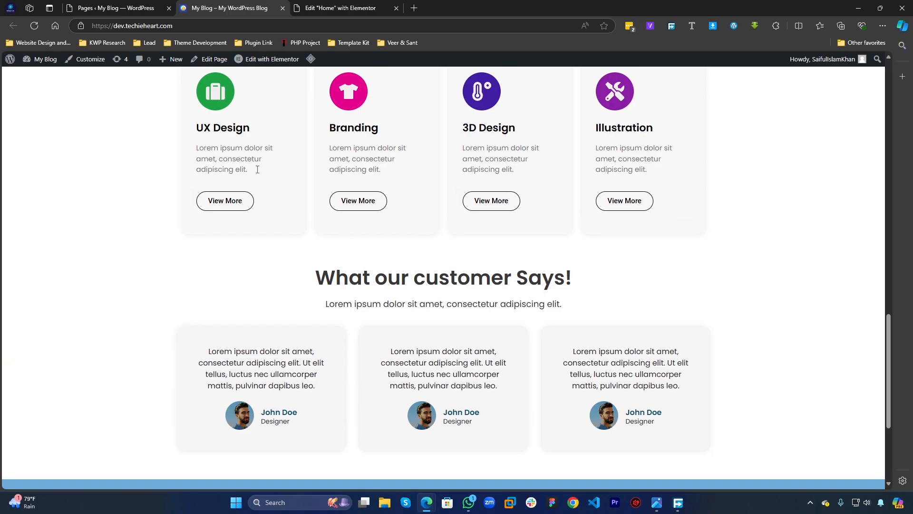